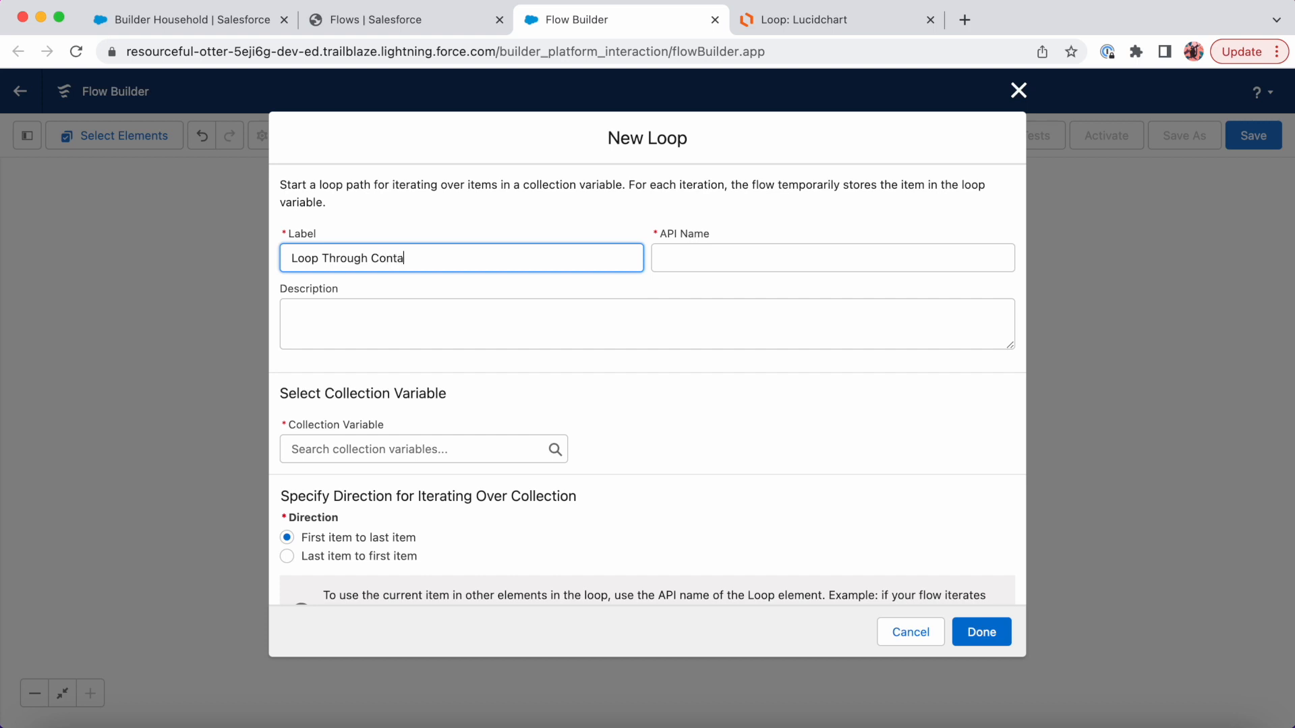
# Step: Label the new loop "Loop Through Contacts" and set its collection to the contacts from Get_Related_Contacts
pyautogui.write('s')
pyautogui.press('Tab')
pyautogui.press('Tab')
pyautogui.press('Tab')
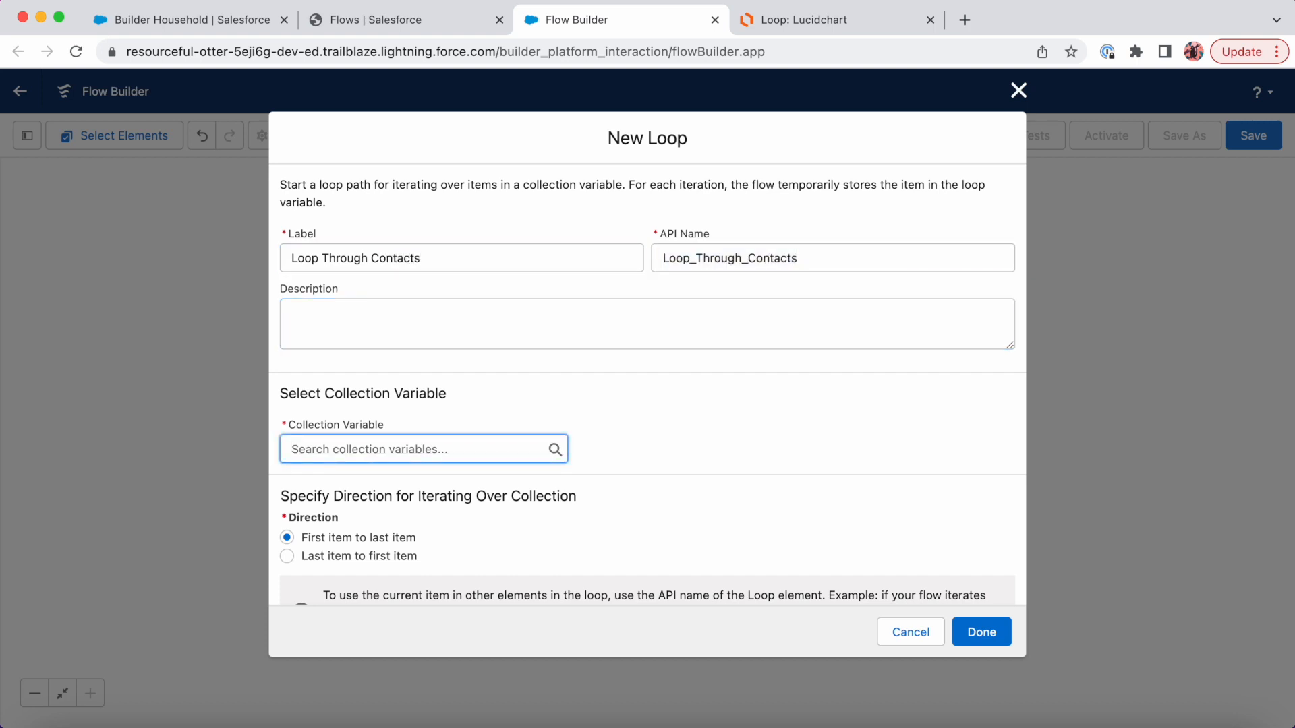
pyautogui.write('con')
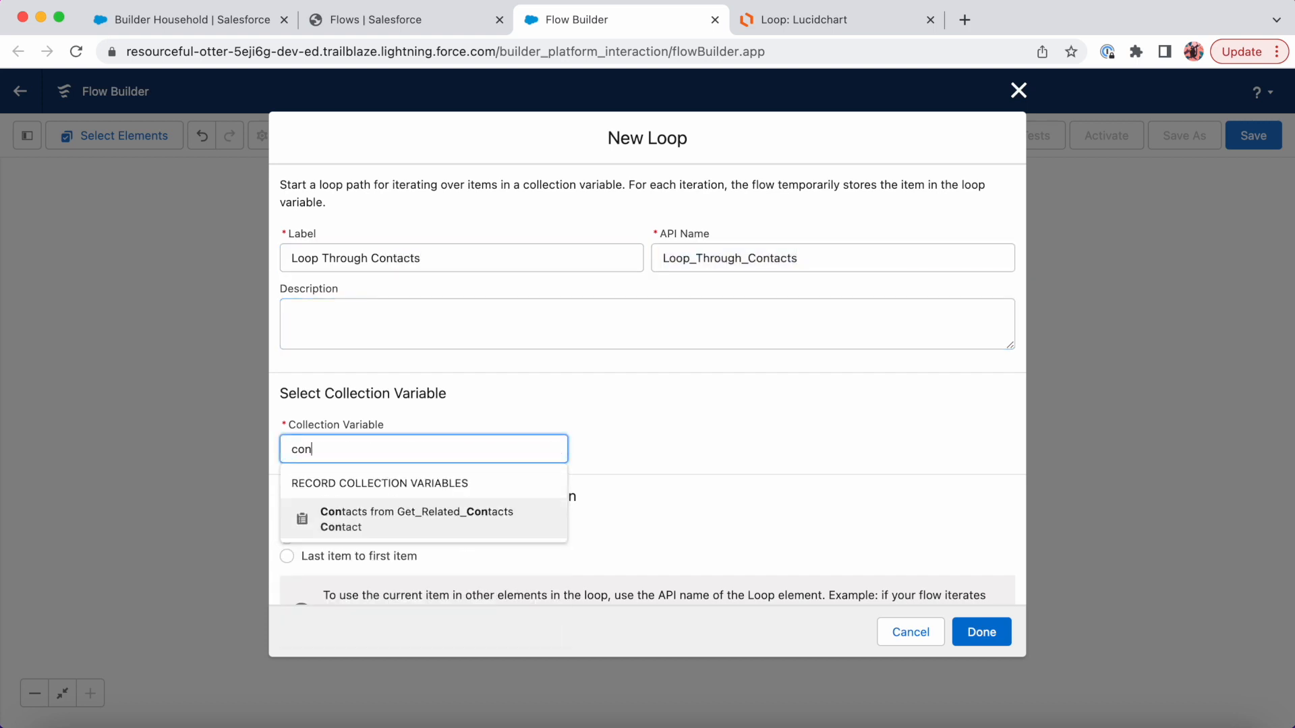
pyautogui.click(470, 520)
pyautogui.scroll(-2, 421, 513)
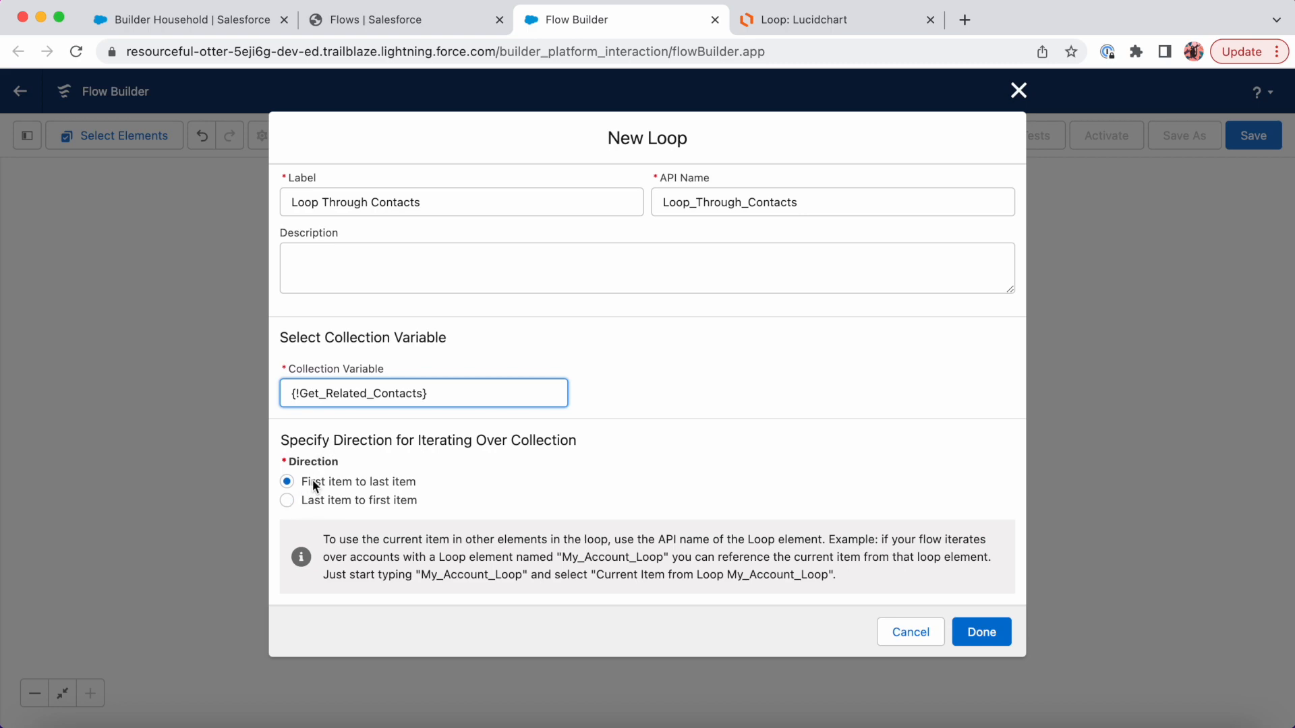
pyautogui.click(979, 633)
# Step: Add an Assignment element on the loop's For Each path, labelled "Assign new Task values"
pyautogui.scroll(3, 913, 391)
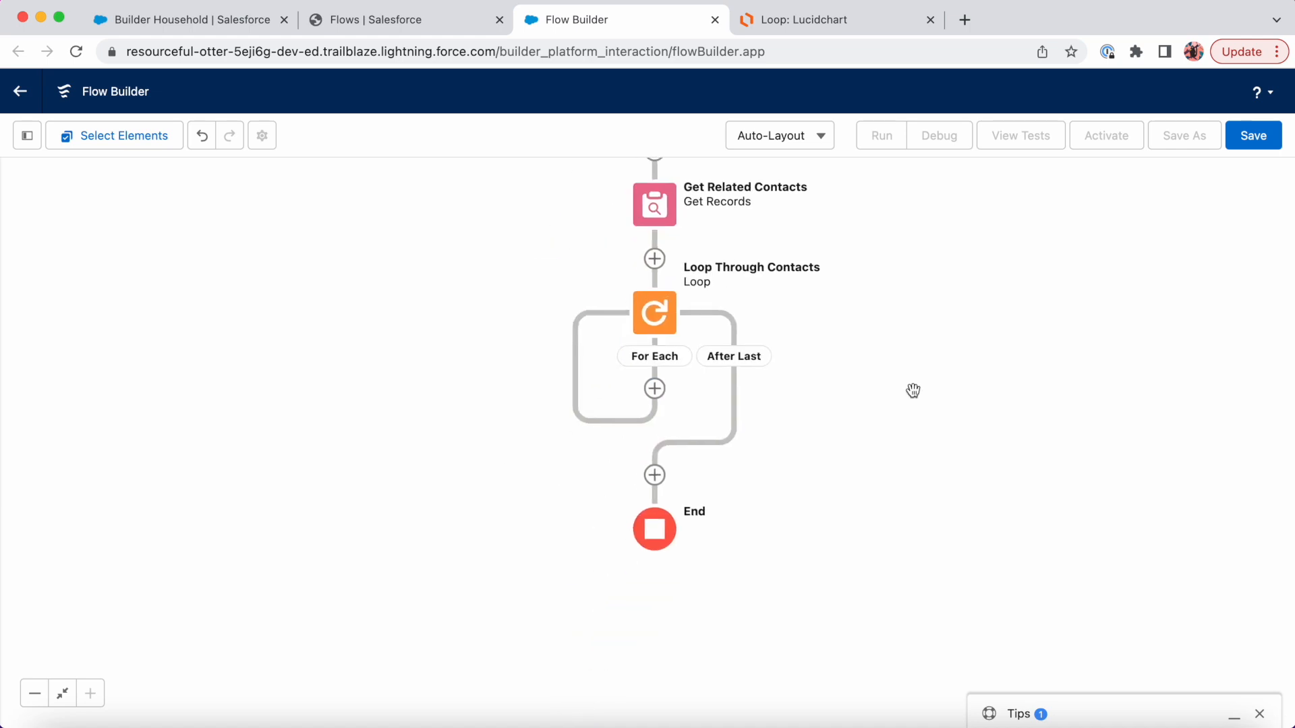
pyautogui.click(655, 390)
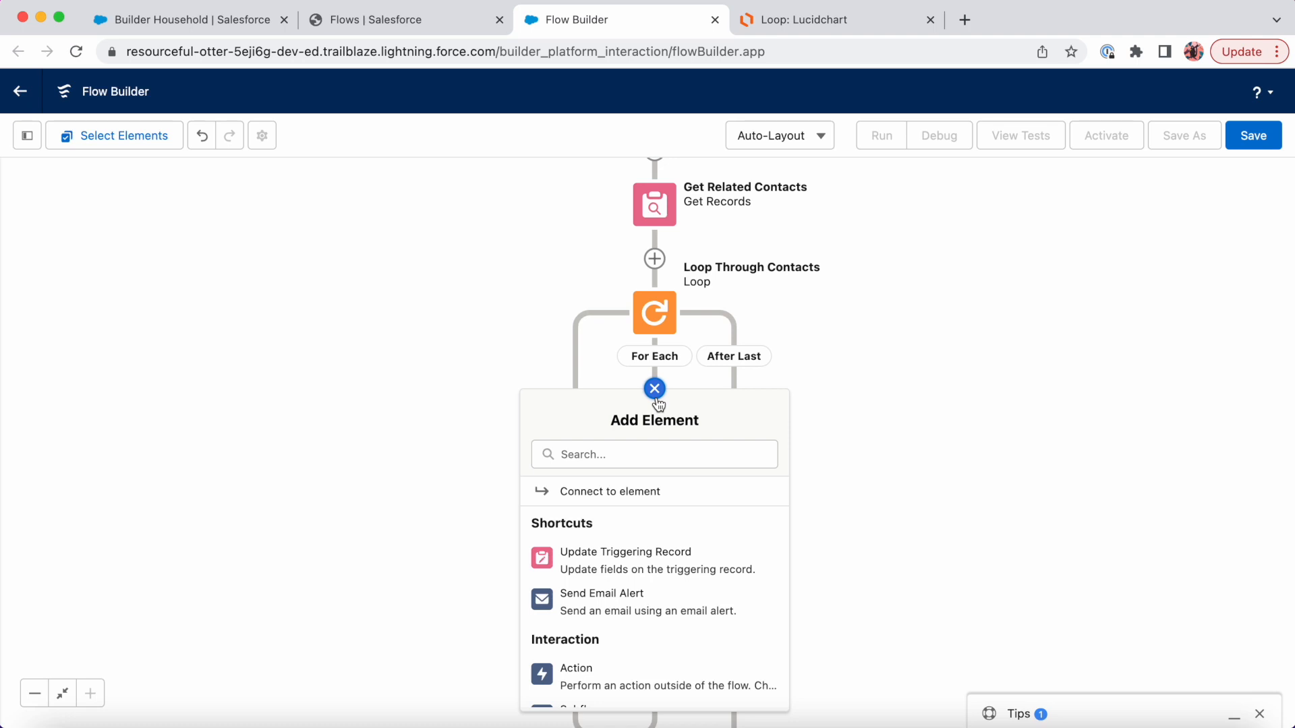
pyautogui.scroll(-5, 628, 587)
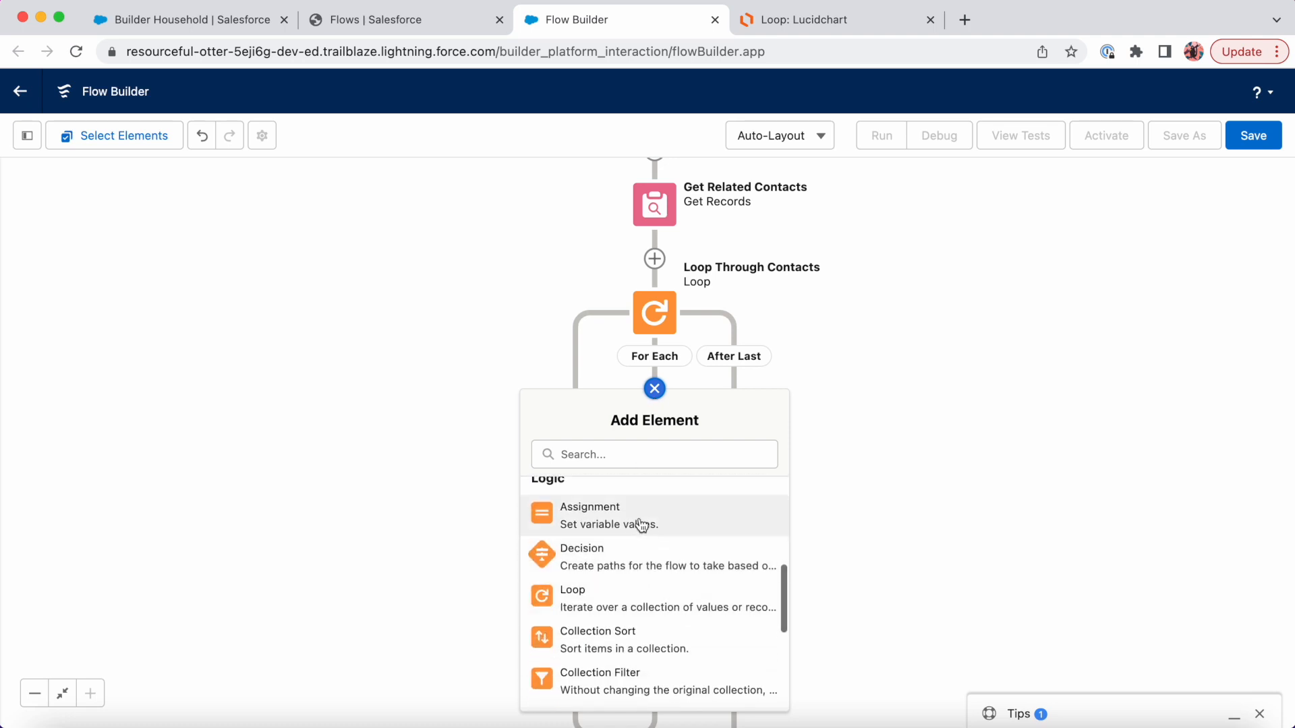
pyautogui.click(642, 526)
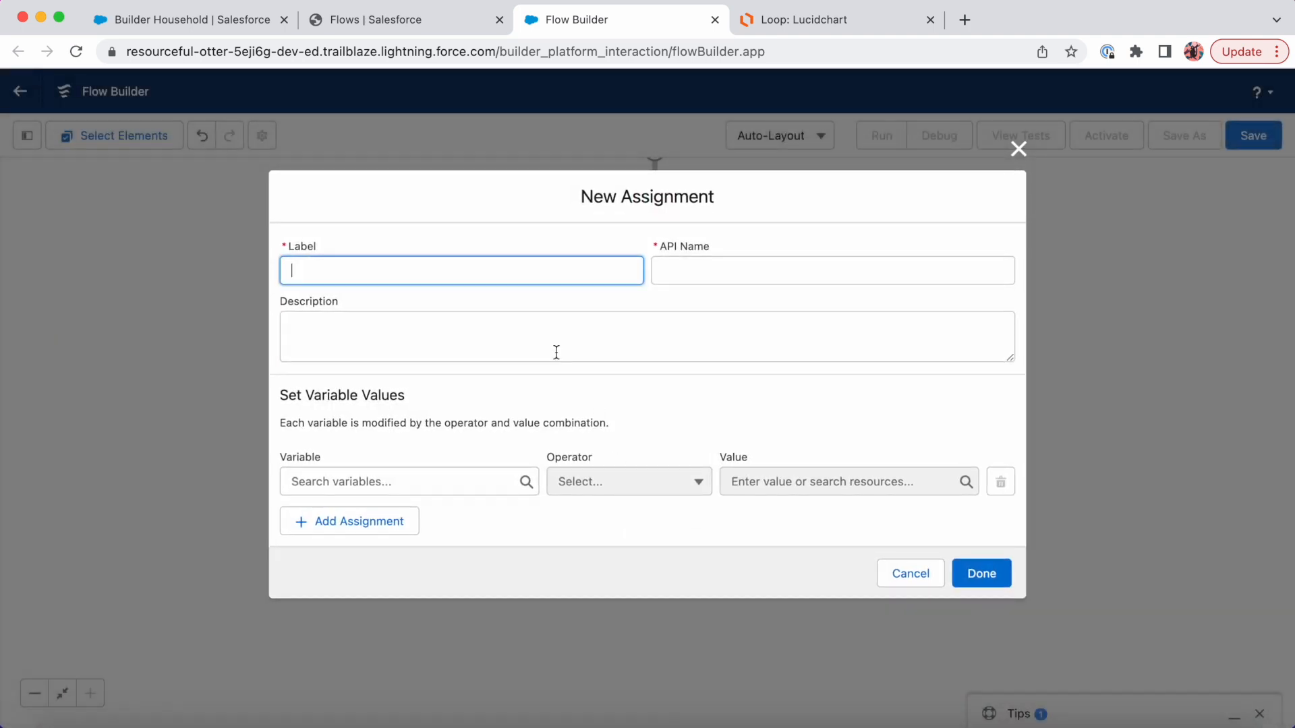
pyautogui.write('Assign new Task values')
pyautogui.press('Tab')
pyautogui.press('Tab')
pyautogui.press('Tab')
# Step: Create a variable resource named newTask with data type Record and object Task for the assignment's variable
pyautogui.click(462, 483)
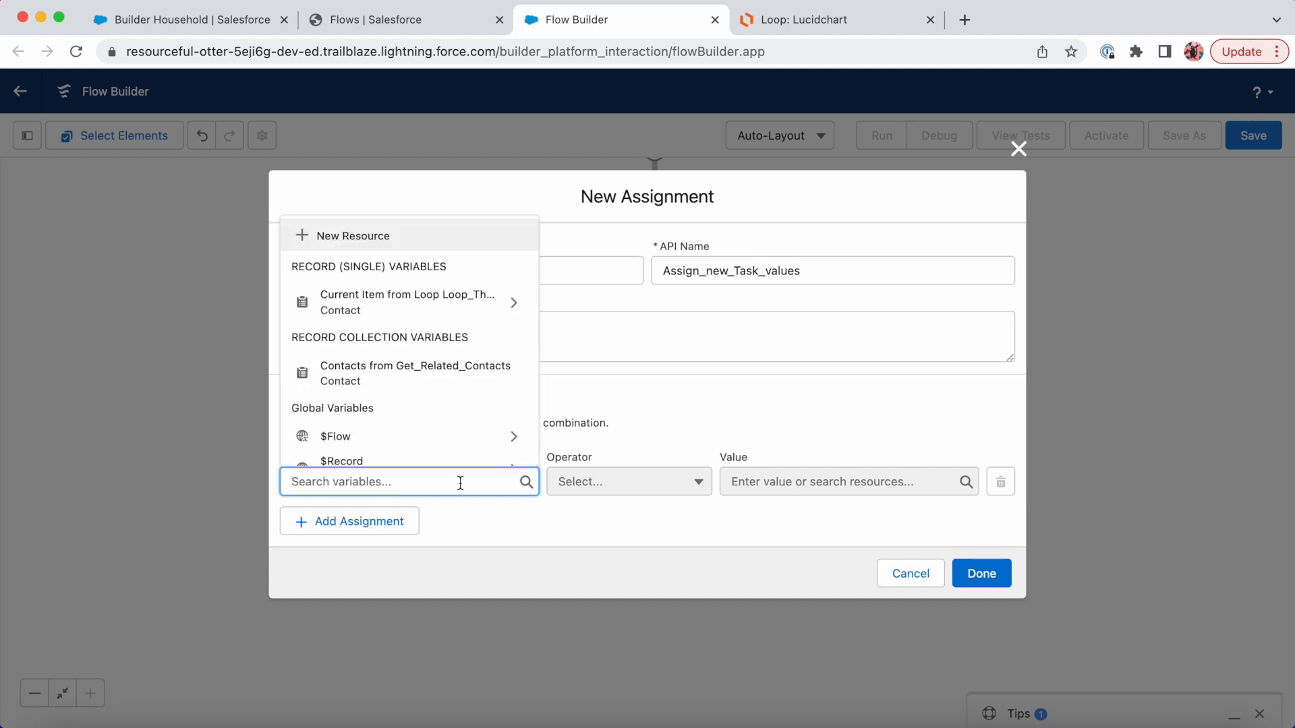
pyautogui.click(350, 237)
pyautogui.click(341, 324)
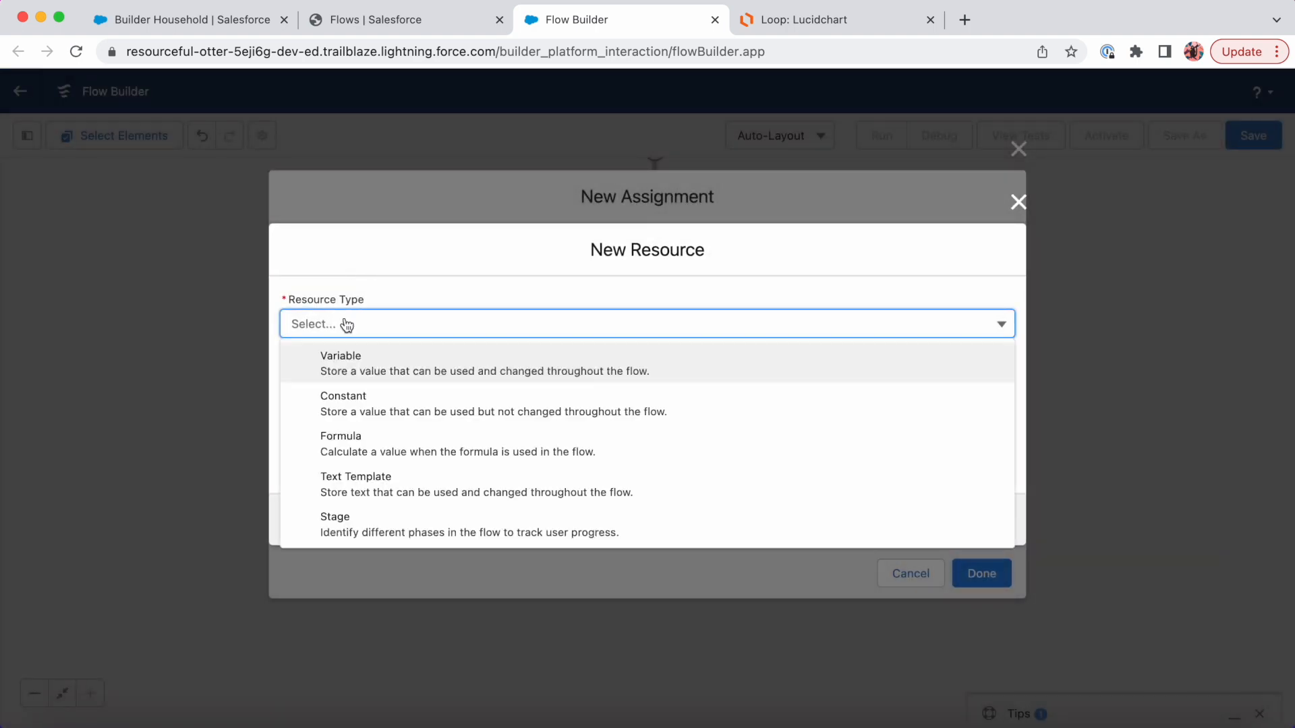
pyautogui.click(342, 363)
pyautogui.write('newTask')
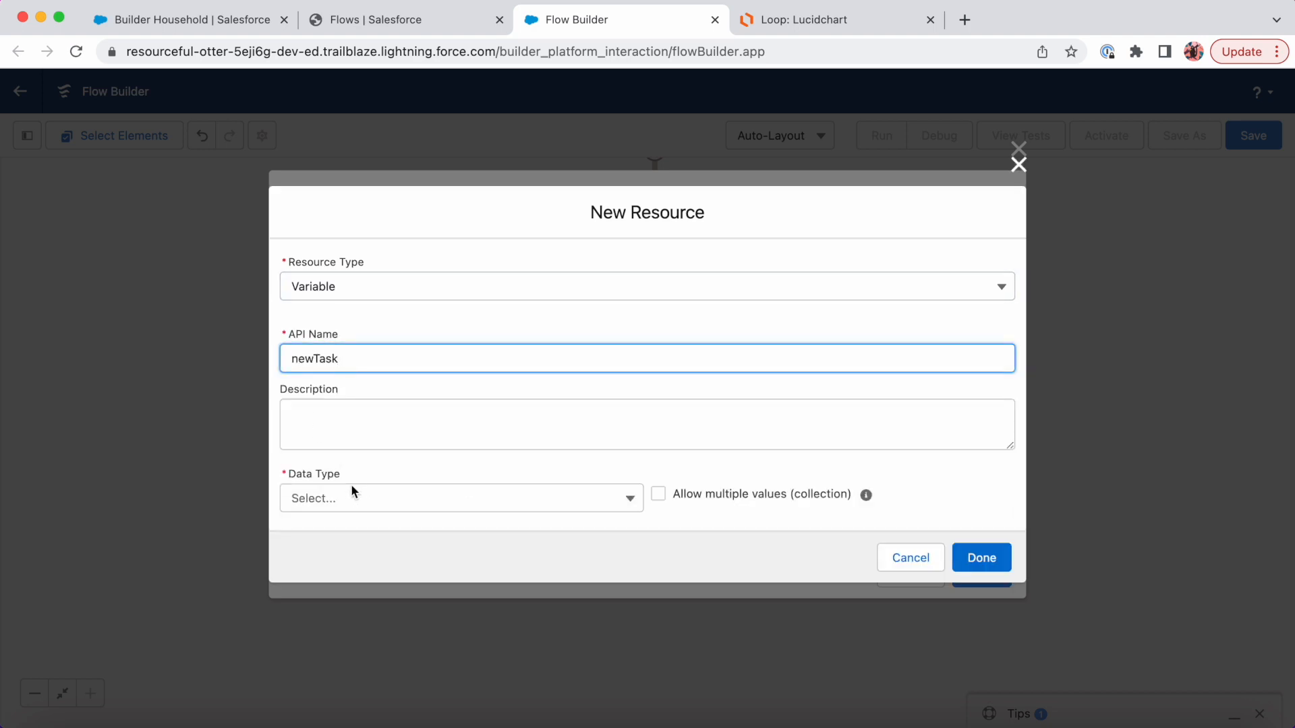
pyautogui.click(352, 500)
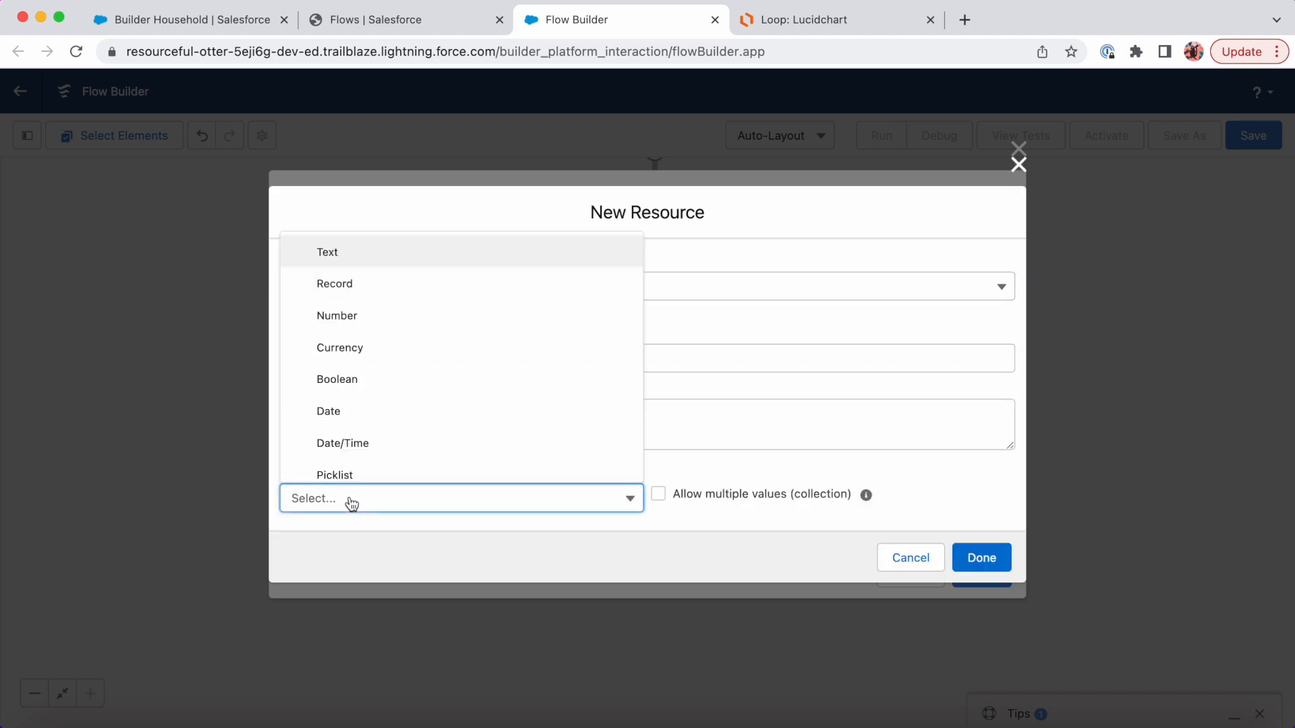
pyautogui.click(350, 285)
pyautogui.click(339, 501)
pyautogui.write('task')
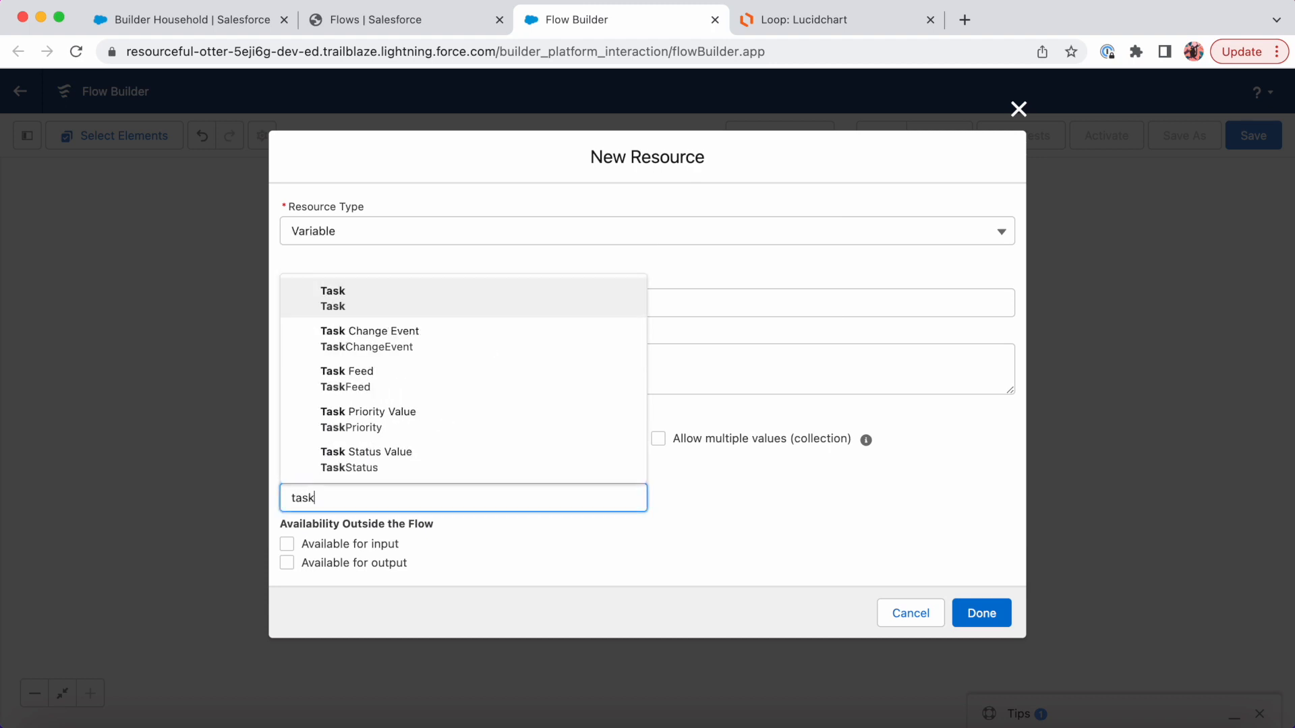
pyautogui.click(427, 297)
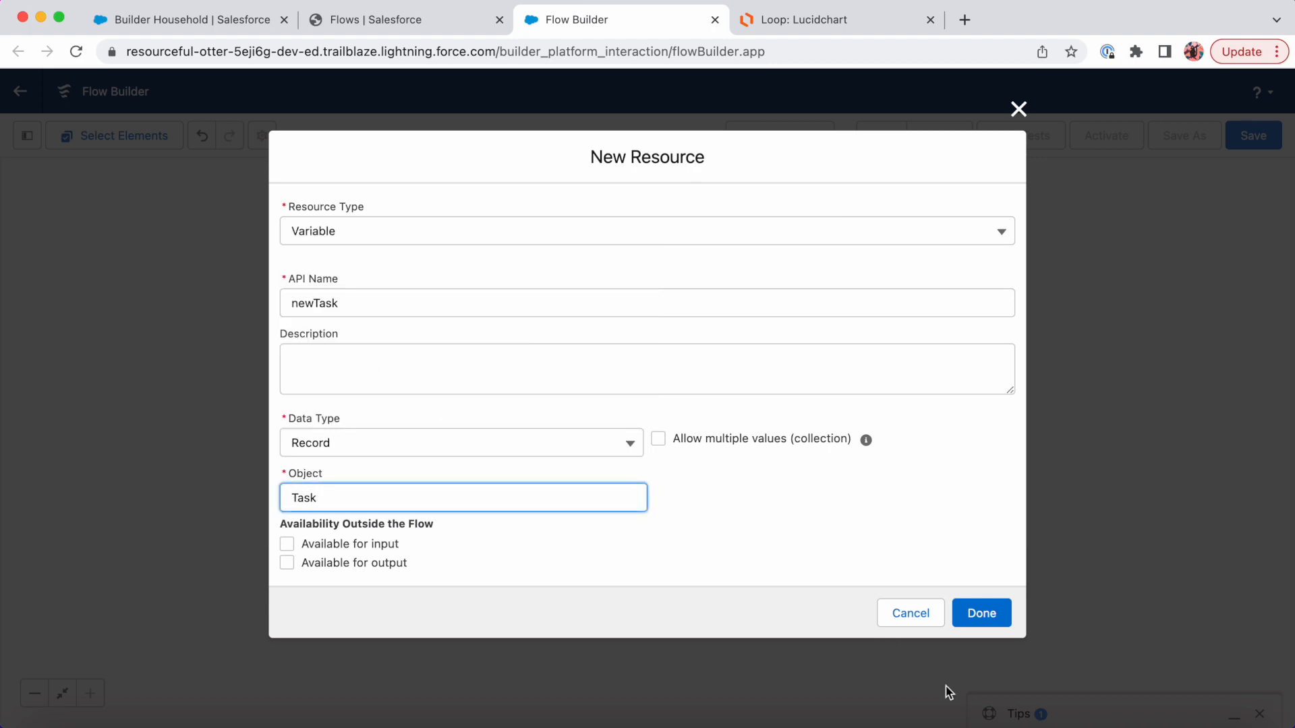
pyautogui.click(1003, 622)
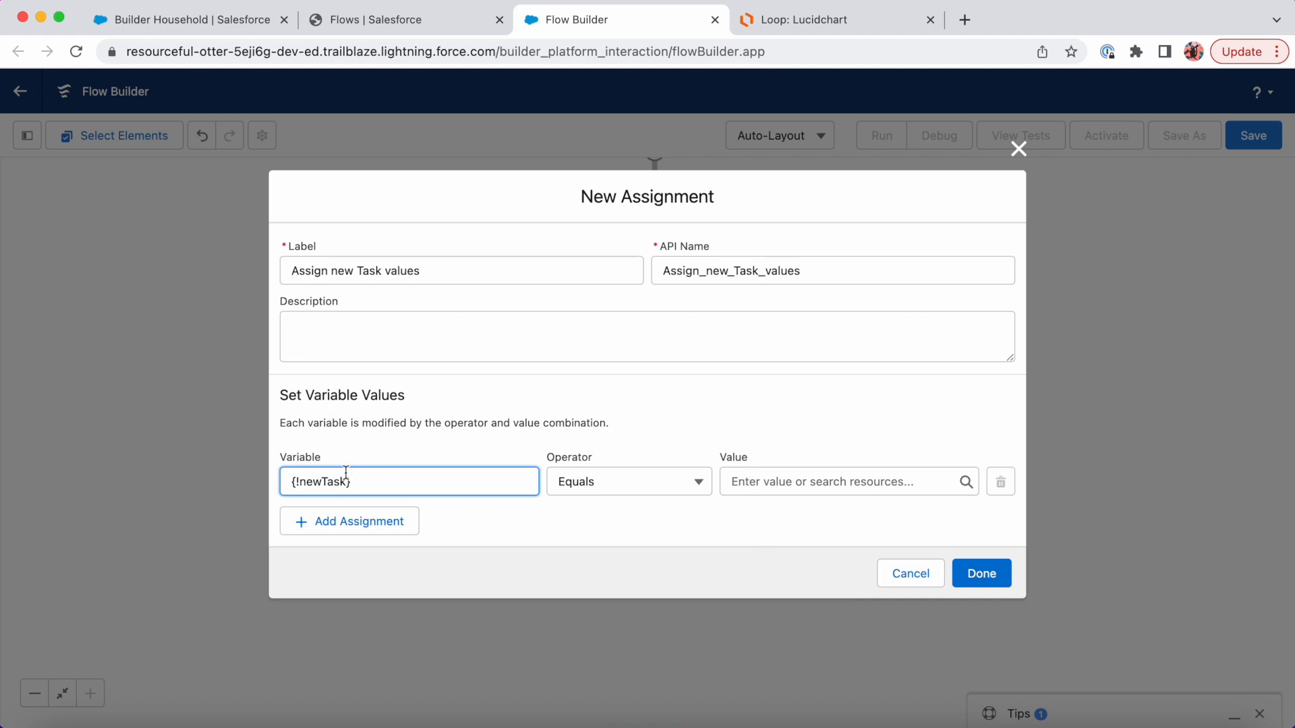
# Step: Assign the text "Reparent to new Account" to the Subject field of newTask
pyautogui.click(373, 487)
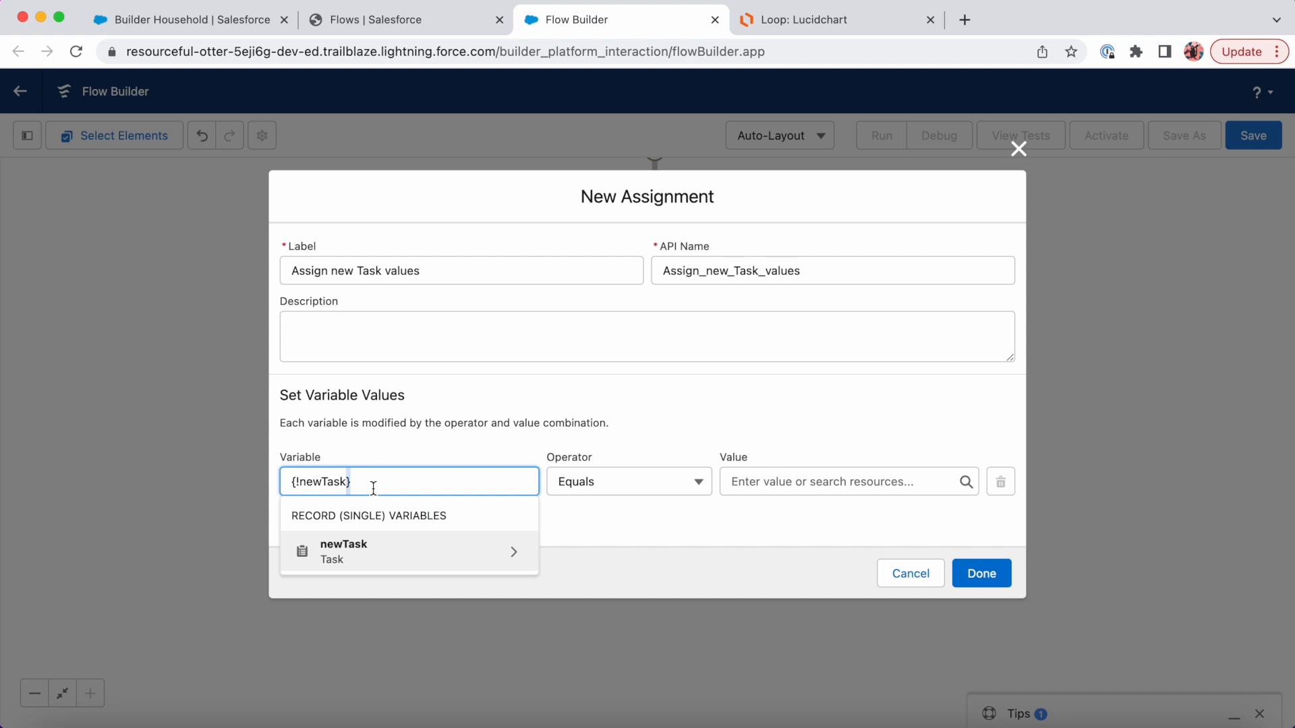
pyautogui.click(357, 554)
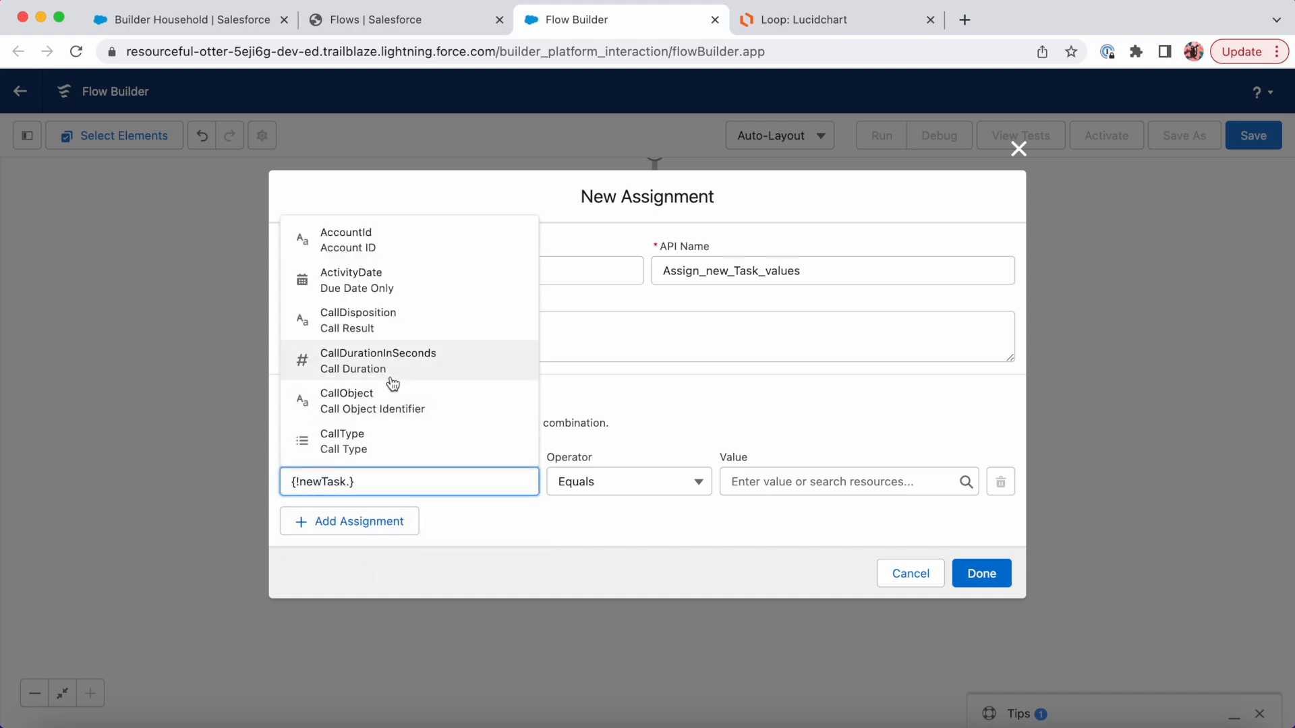
pyautogui.write('subj')
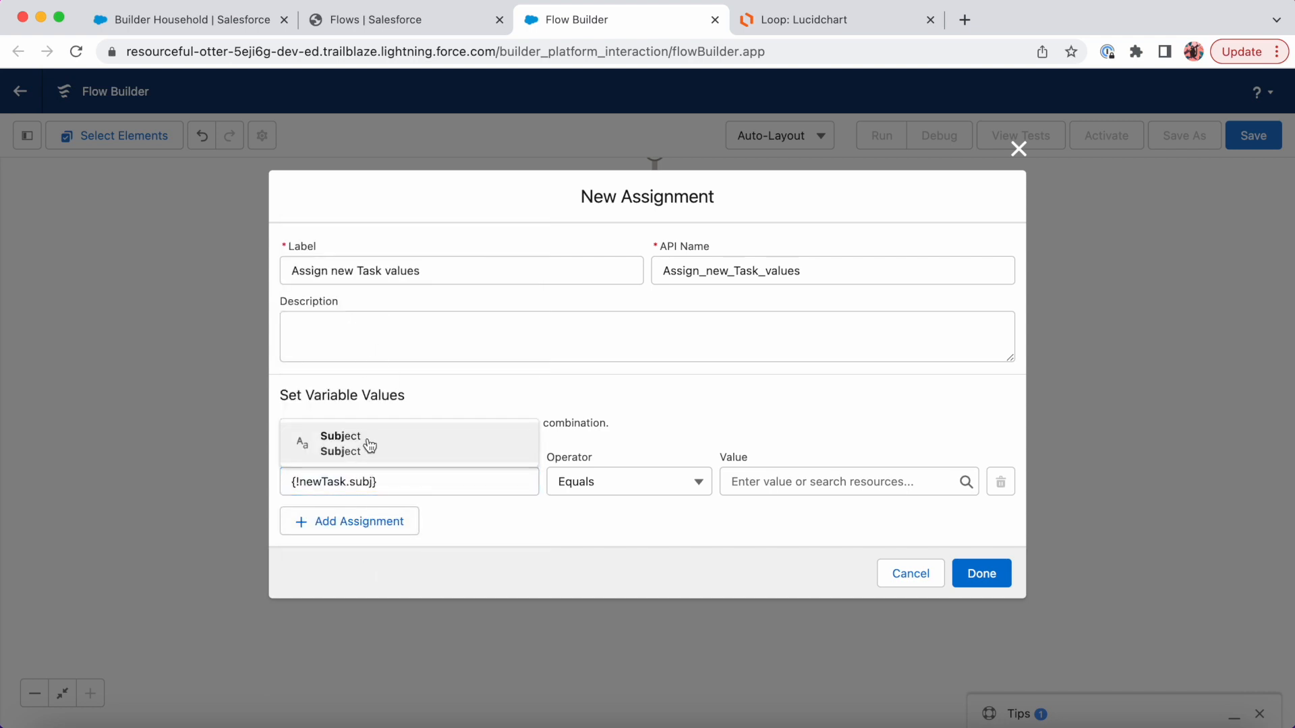
pyautogui.click(367, 442)
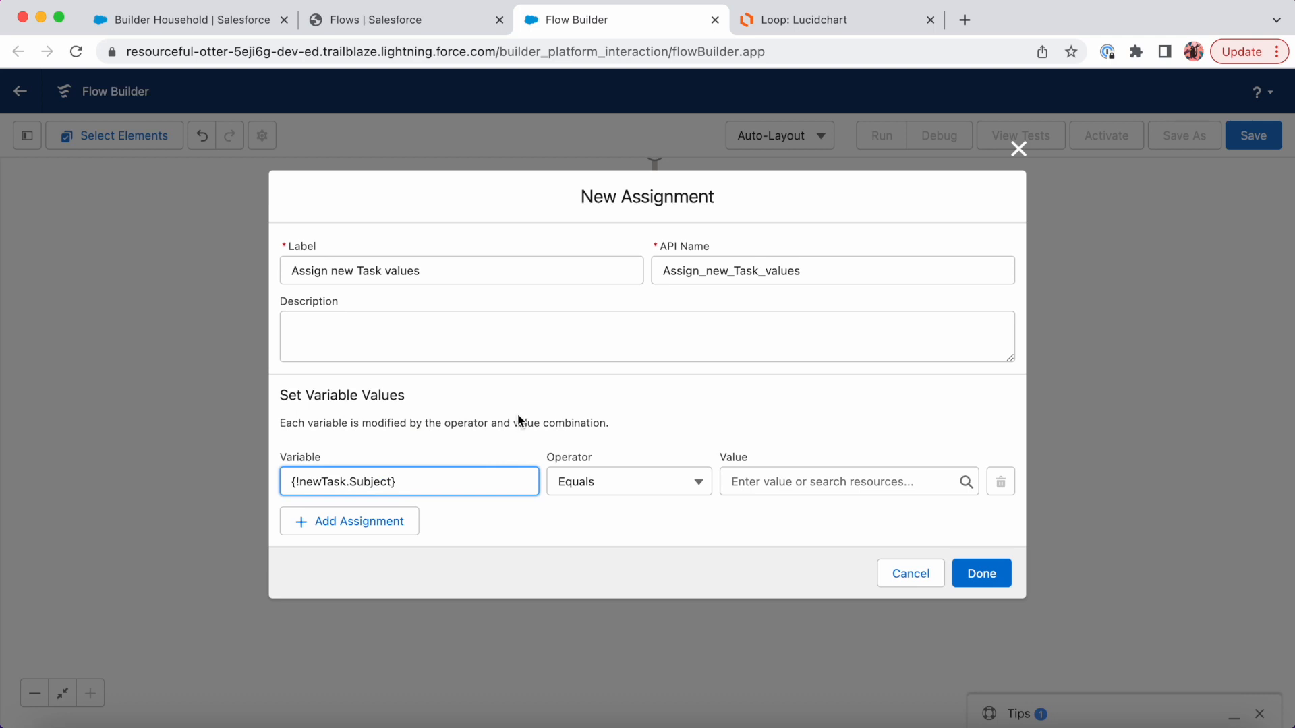
pyautogui.click(783, 483)
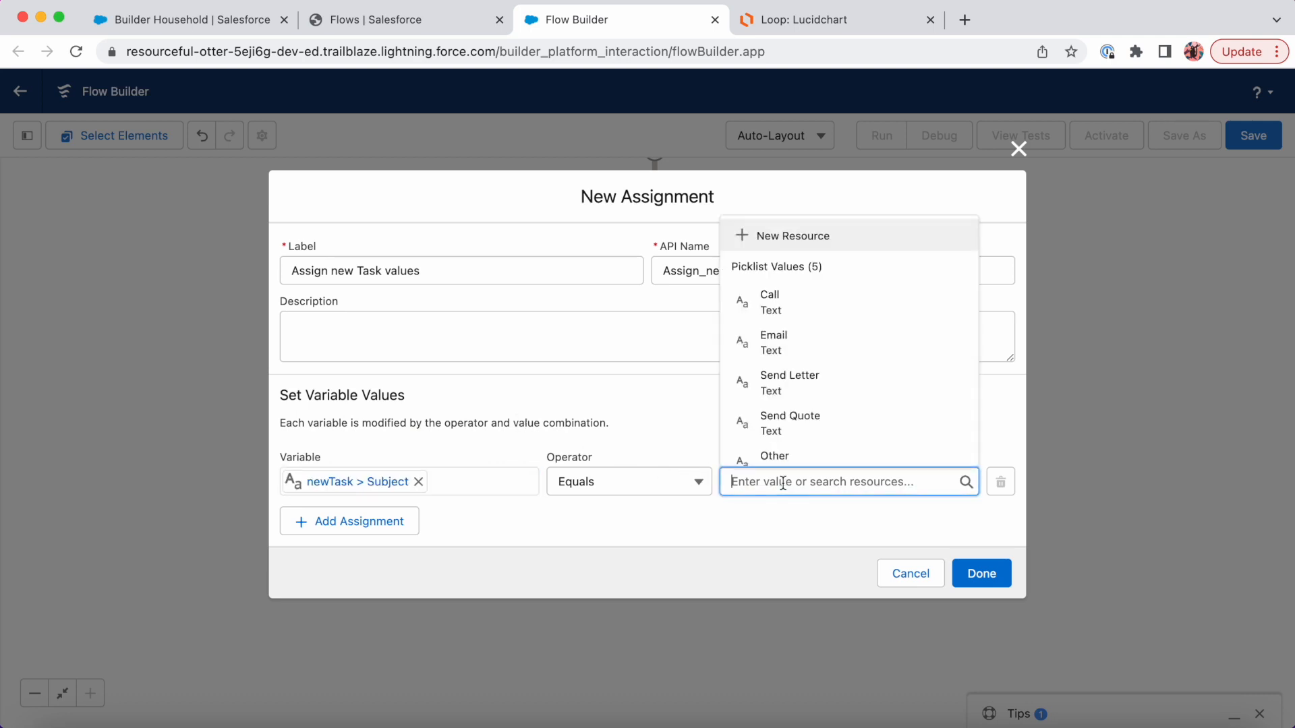
pyautogui.write('Reparent to new Account')
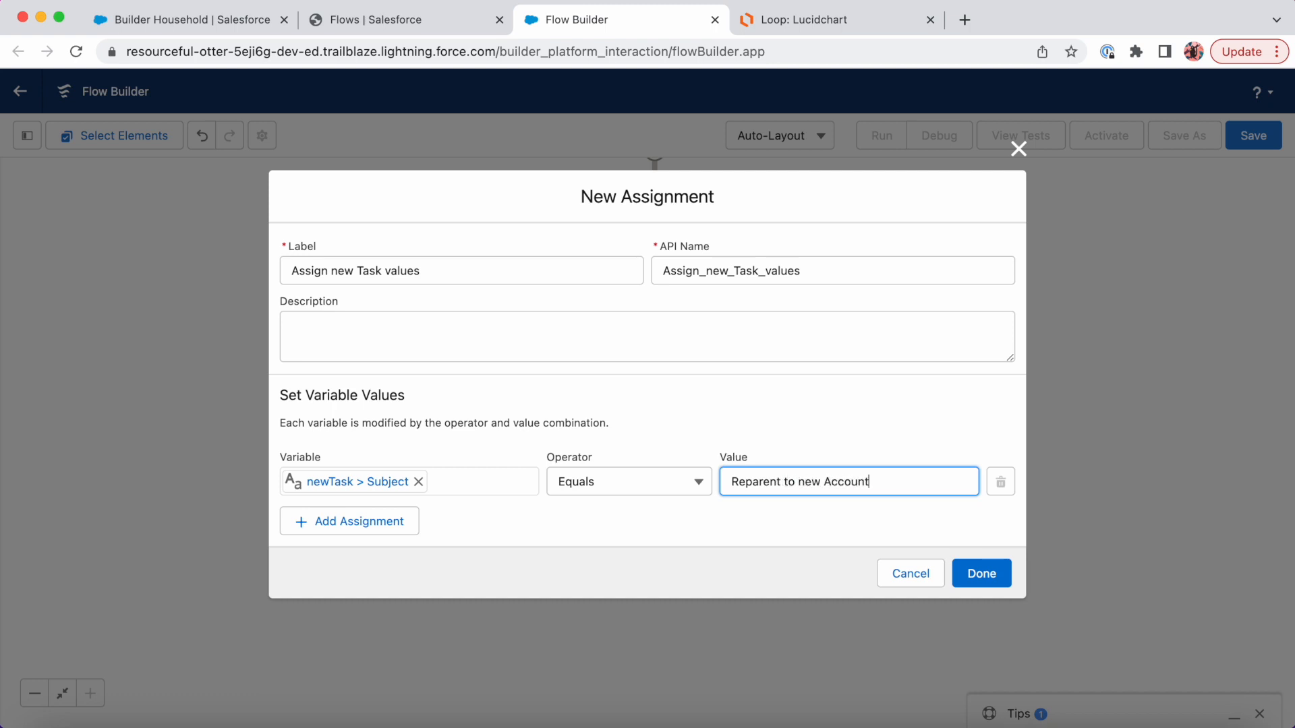
# Step: Add a second assignment row setting newTask's ActivityDate (Due Date Only) to 12/10/2022
pyautogui.click(375, 525)
pyautogui.click(371, 514)
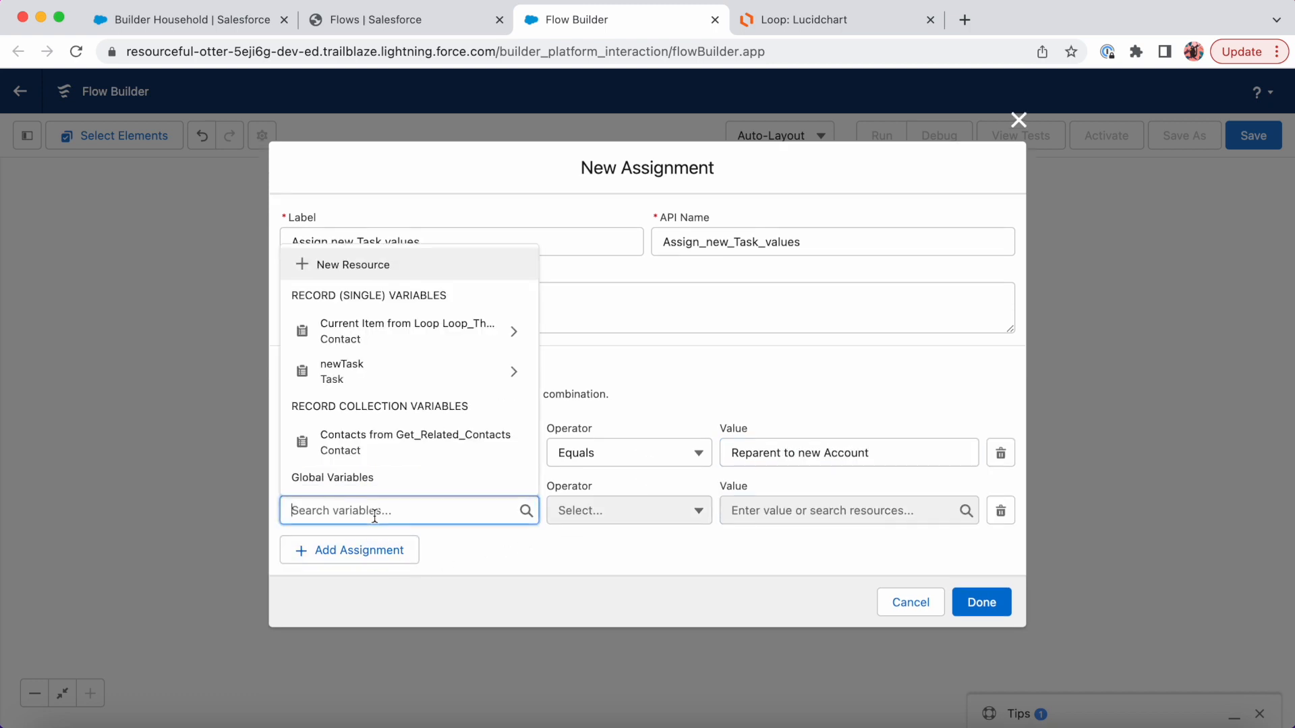
pyautogui.write('new')
pyautogui.click(399, 480)
pyautogui.write('due')
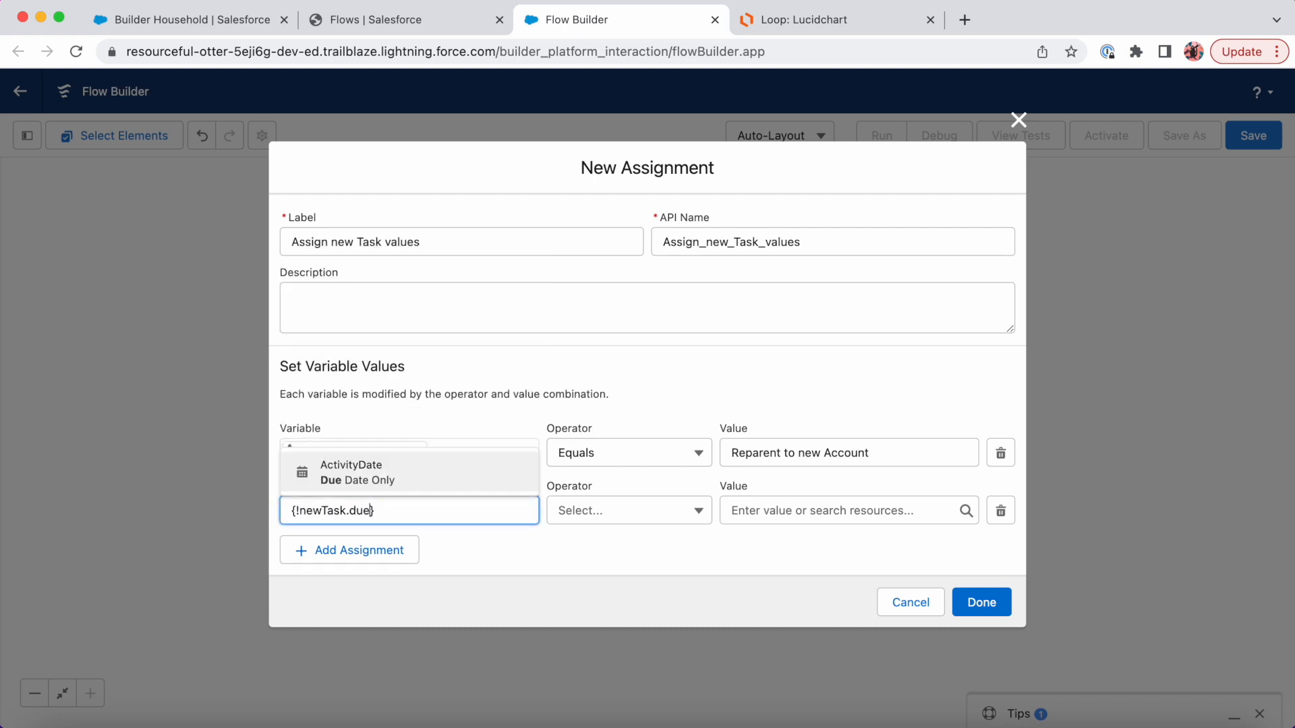
pyautogui.click(414, 471)
pyautogui.click(843, 522)
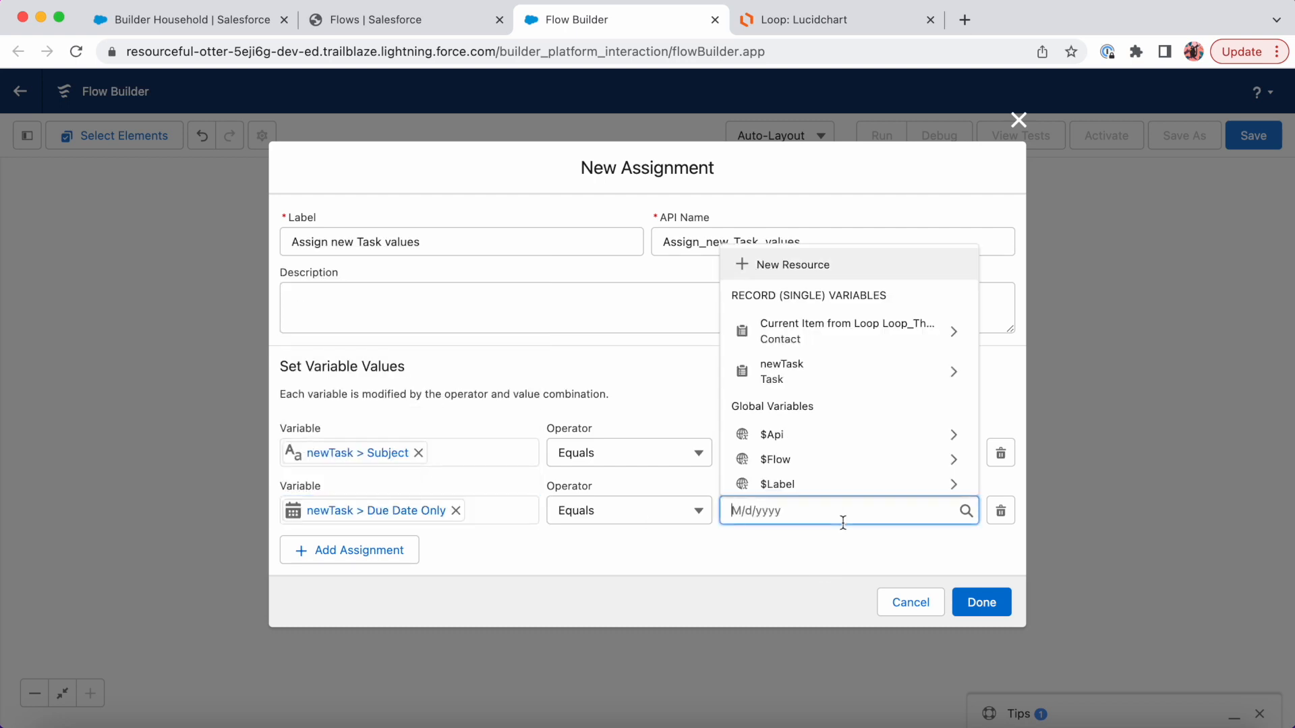
pyautogui.write('12/10/2022')
# Step: Add a third assignment row setting newTask's WhoId (Name ID) to the Contact ID of the loop's current item
pyautogui.click(352, 553)
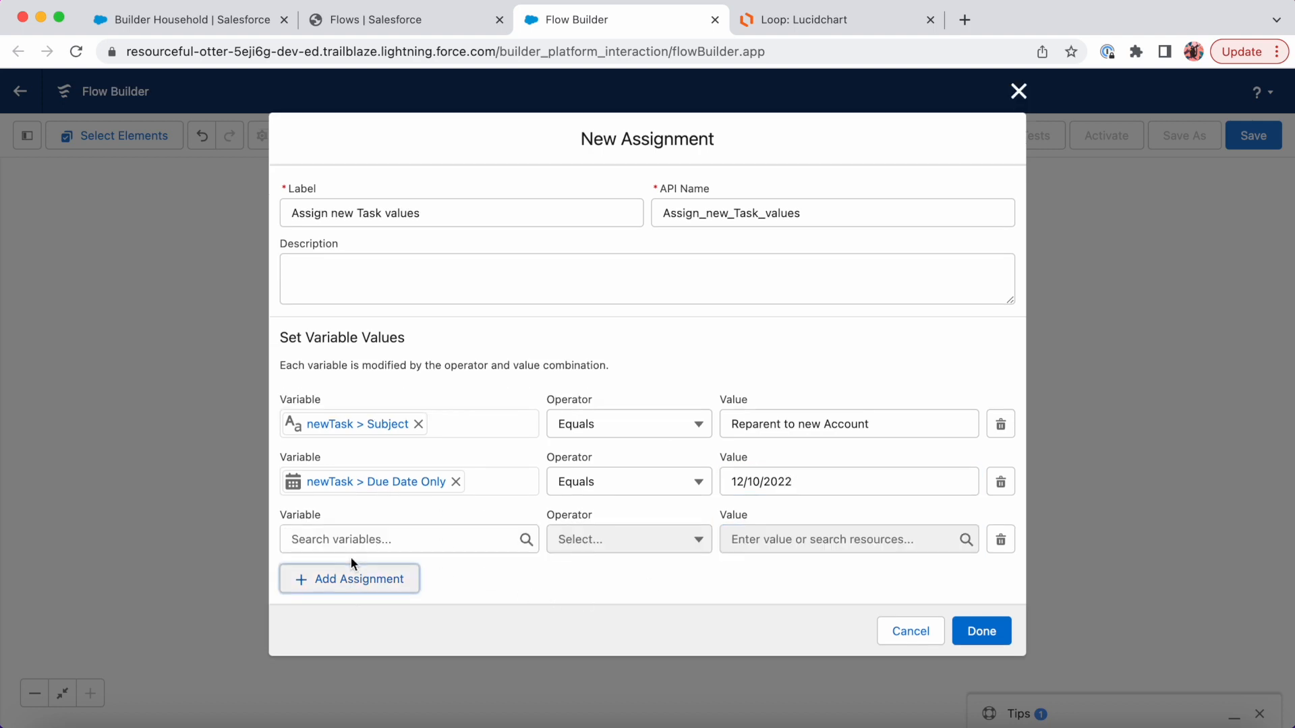
pyautogui.click(380, 539)
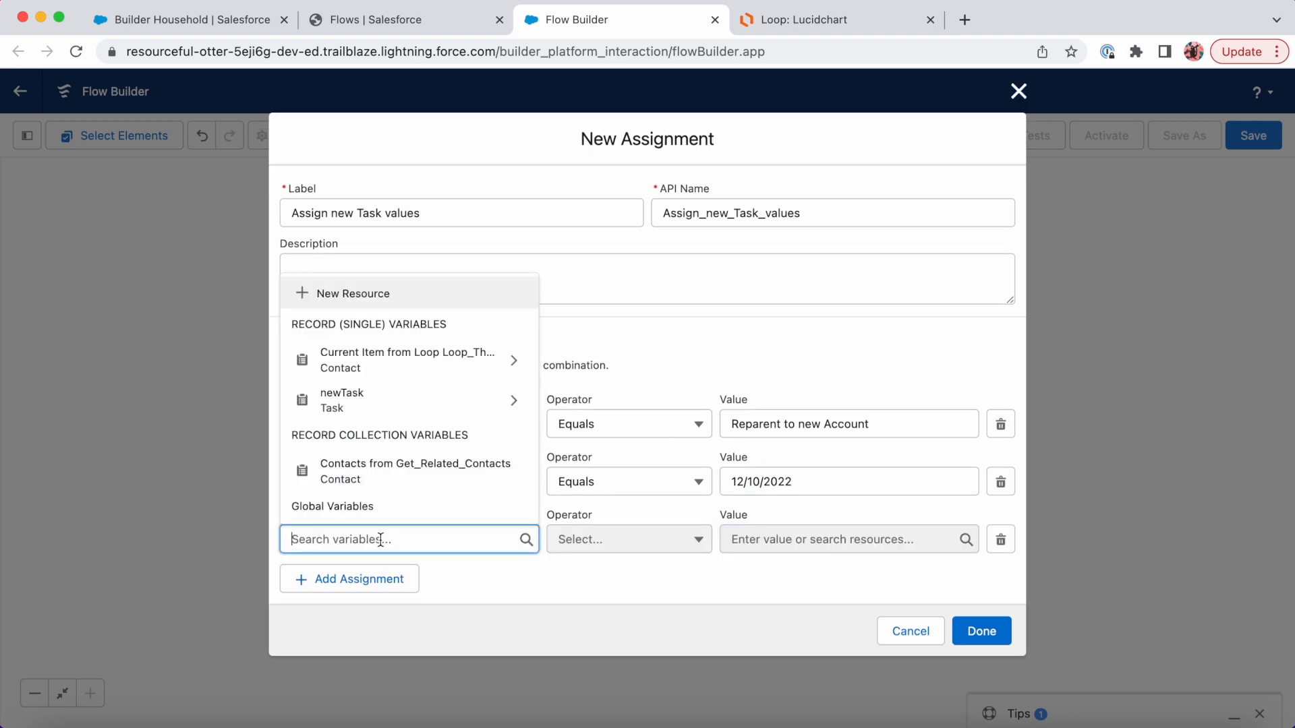
pyautogui.click(407, 401)
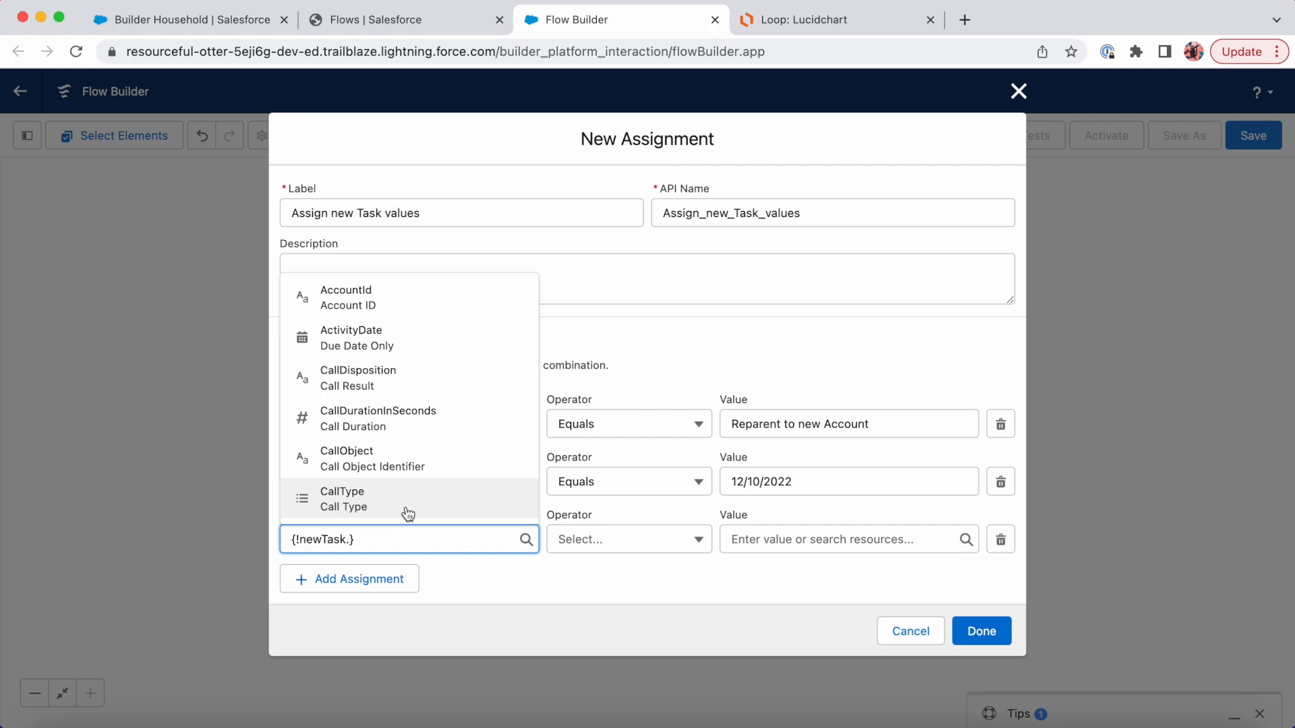
pyautogui.write('name')
pyautogui.click(402, 500)
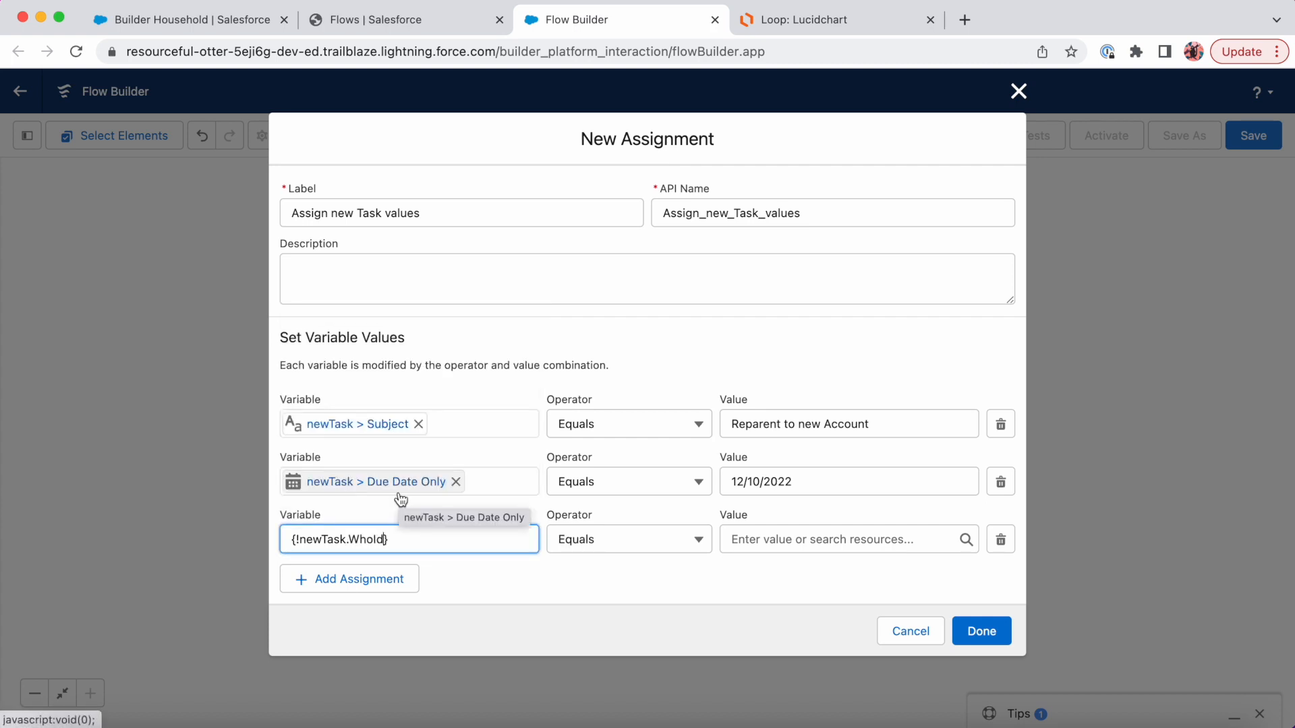
pyautogui.click(789, 543)
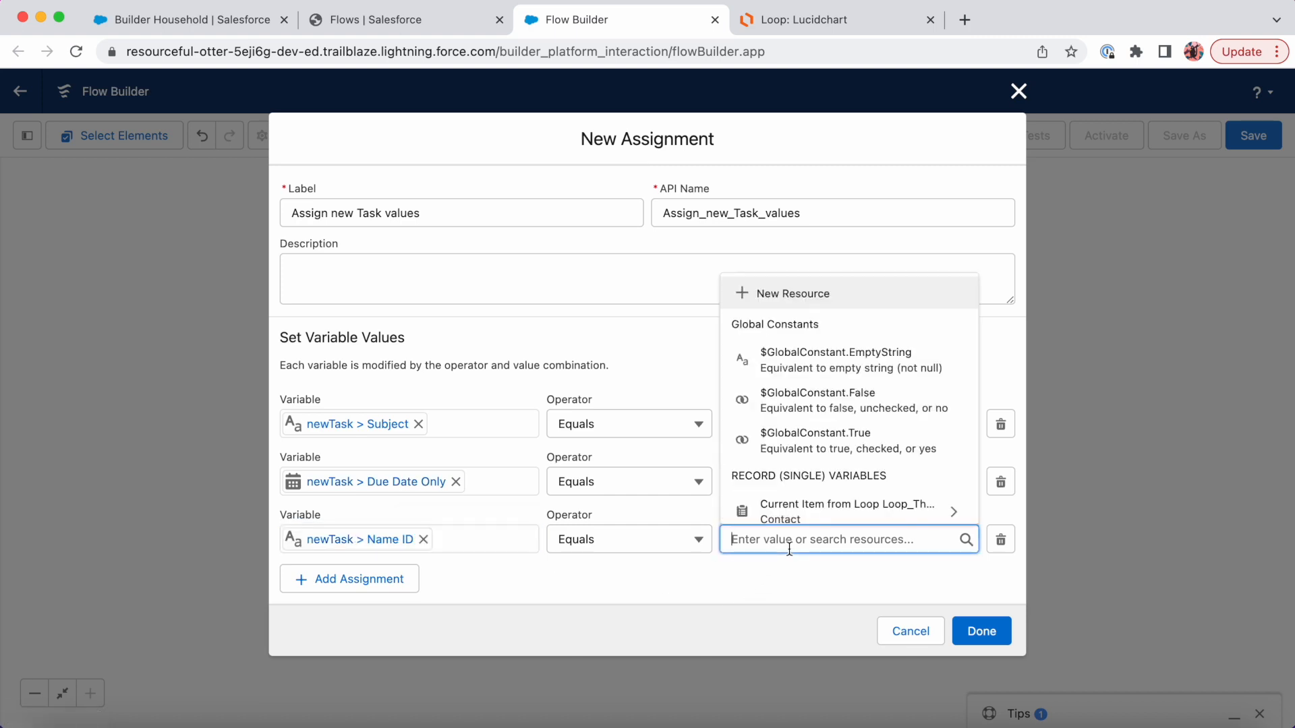
pyautogui.scroll(-2, 858, 470)
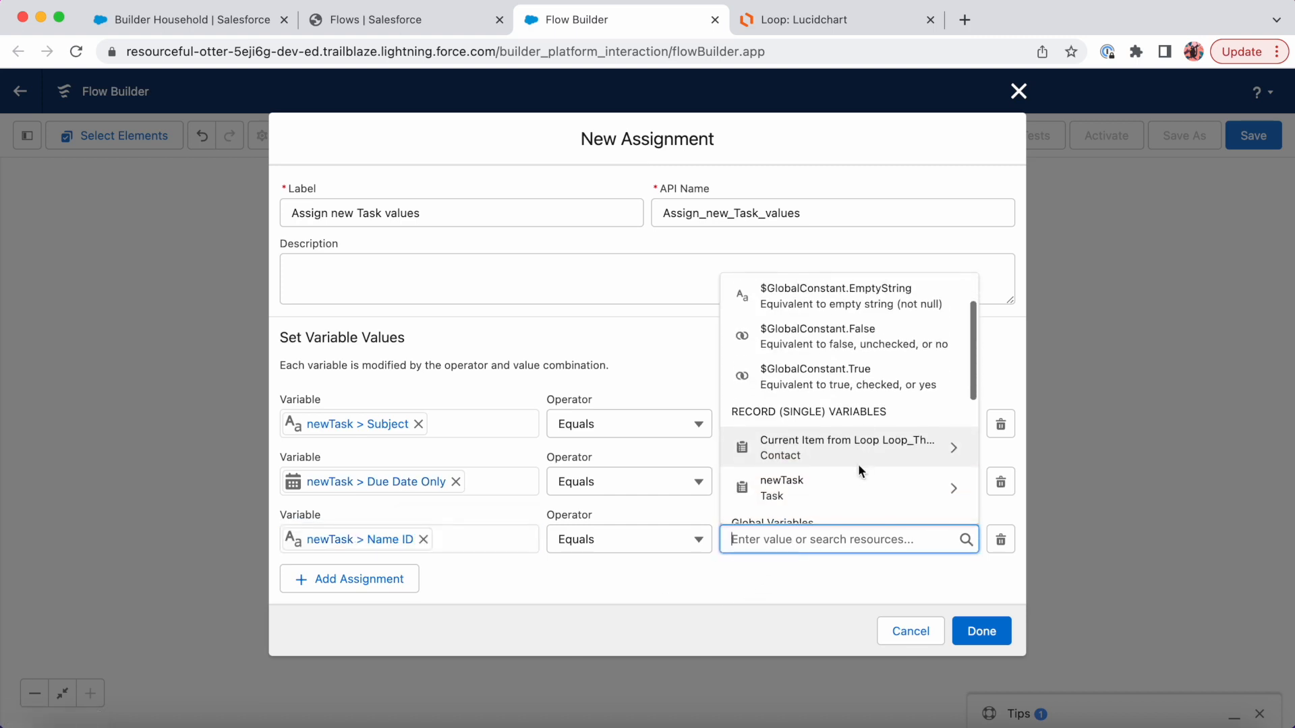
pyautogui.click(781, 465)
pyautogui.write('Id')
pyautogui.scroll(-5, 818, 457)
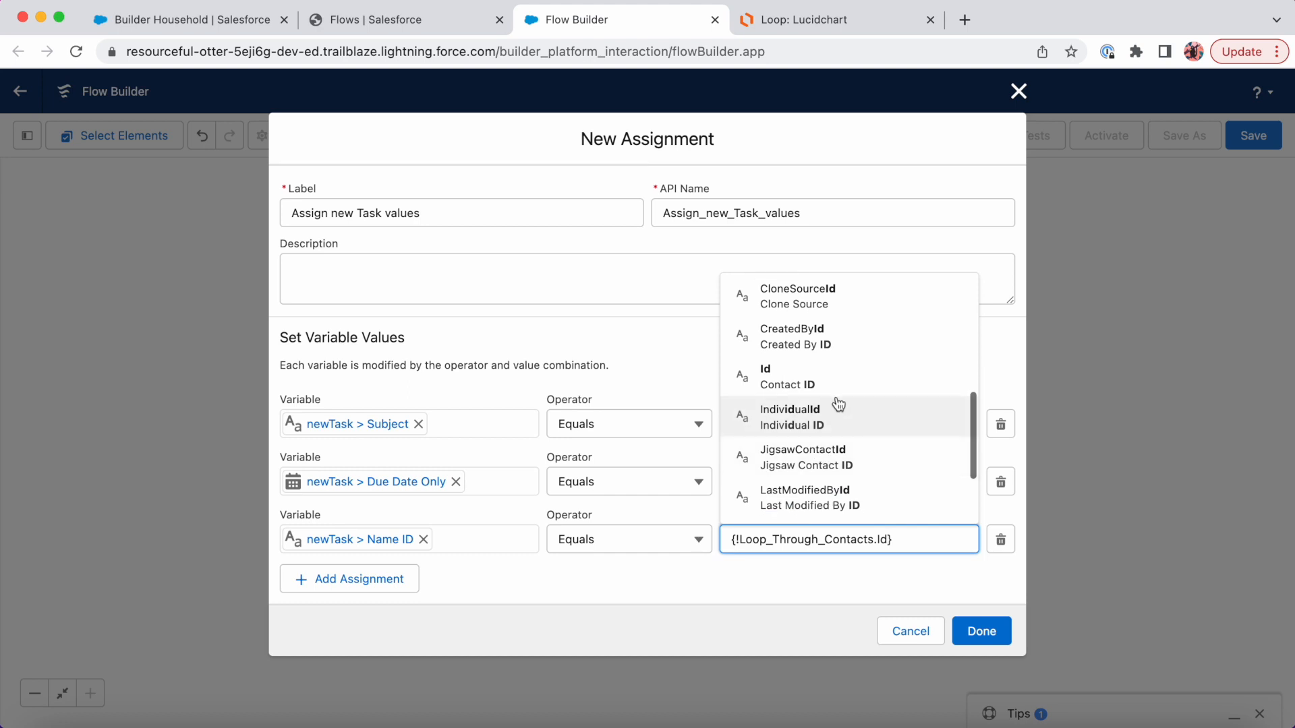
pyautogui.click(786, 383)
# Step: Add a fourth assignment row setting newTask's OwnerId (Assigned To ID) to the OwnerId of the loop's current contact
pyautogui.click(368, 593)
pyautogui.scroll(-1, 402, 566)
pyautogui.click(400, 540)
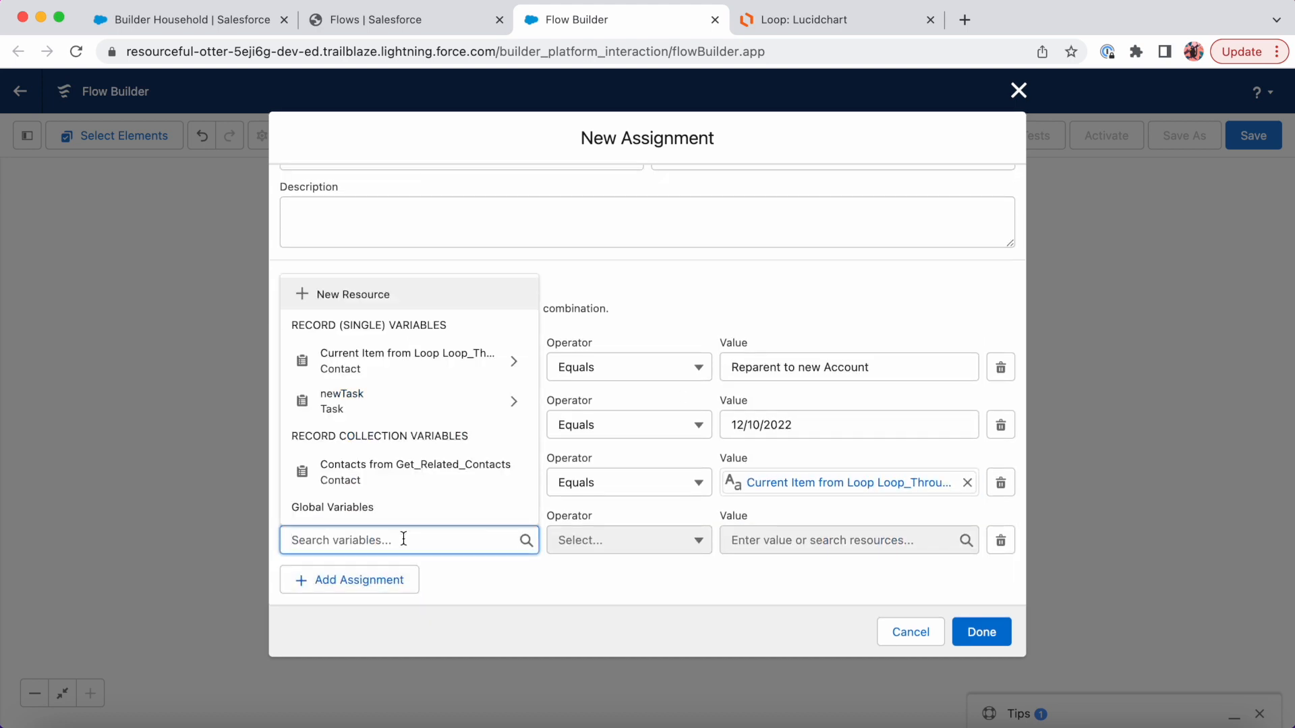
pyautogui.write('new')
pyautogui.click(403, 499)
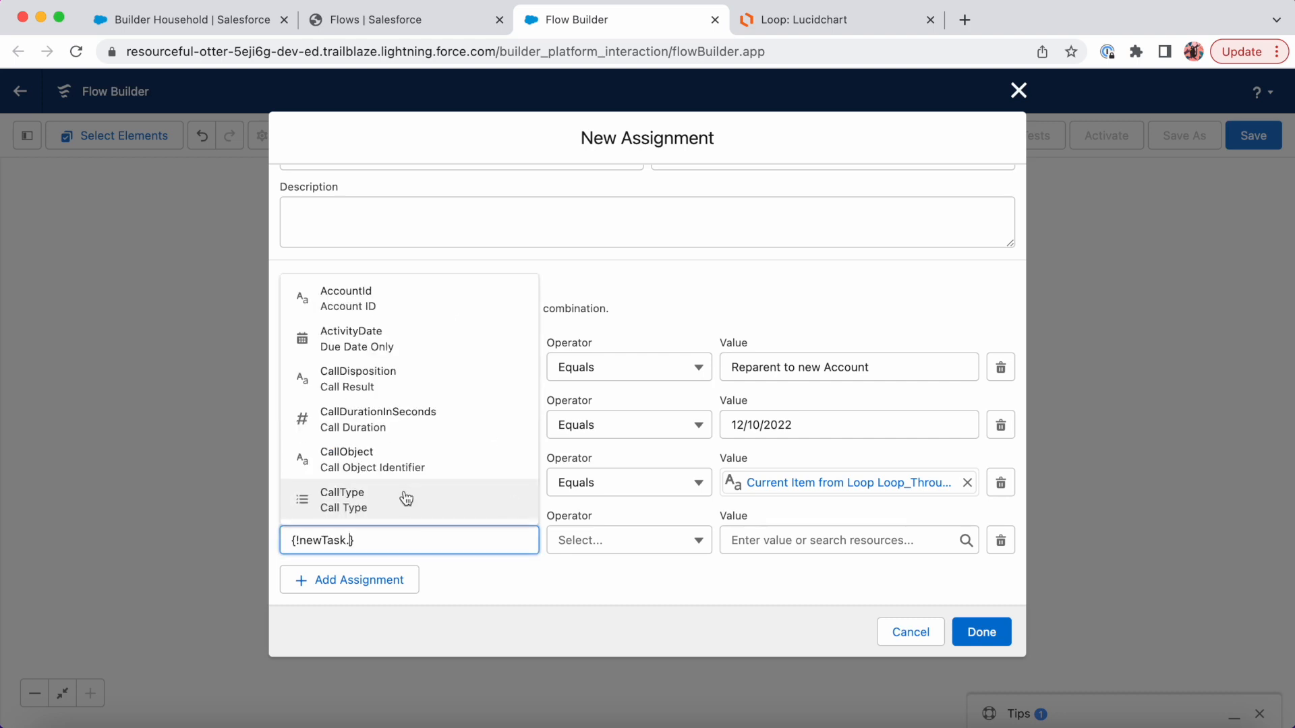
pyautogui.write('own')
pyautogui.click(410, 495)
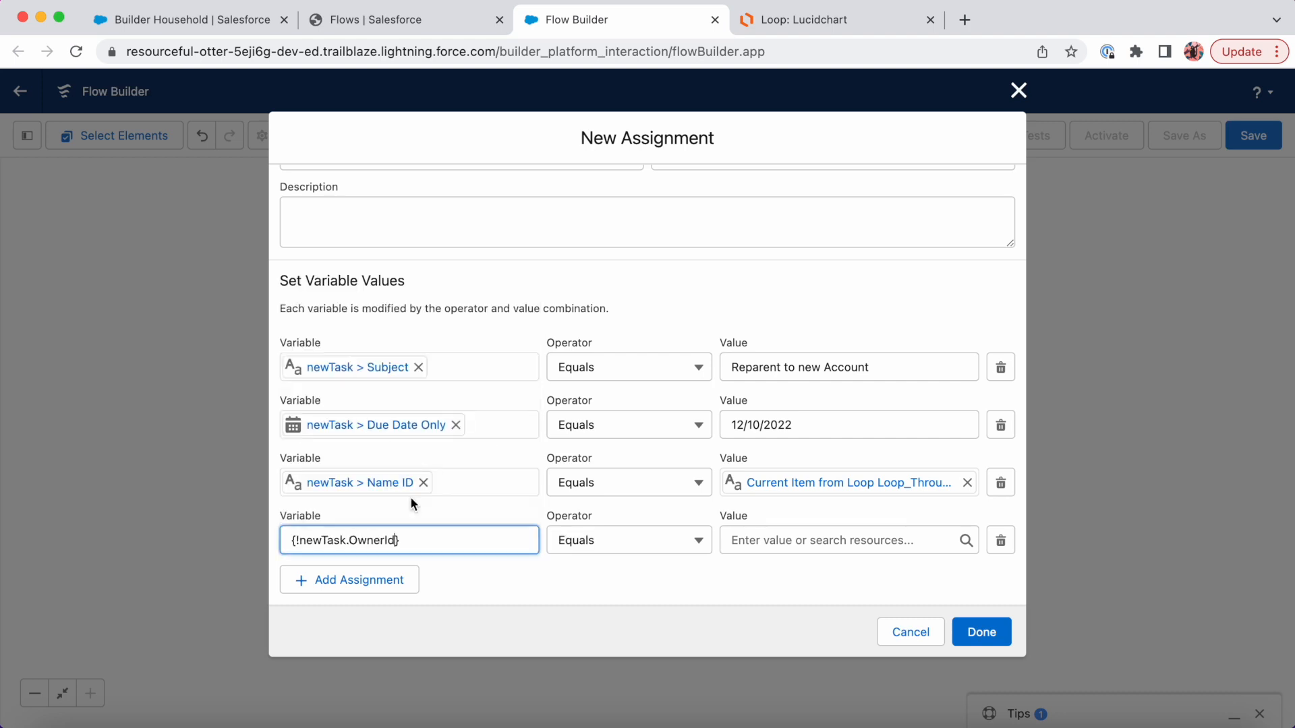
pyautogui.click(854, 549)
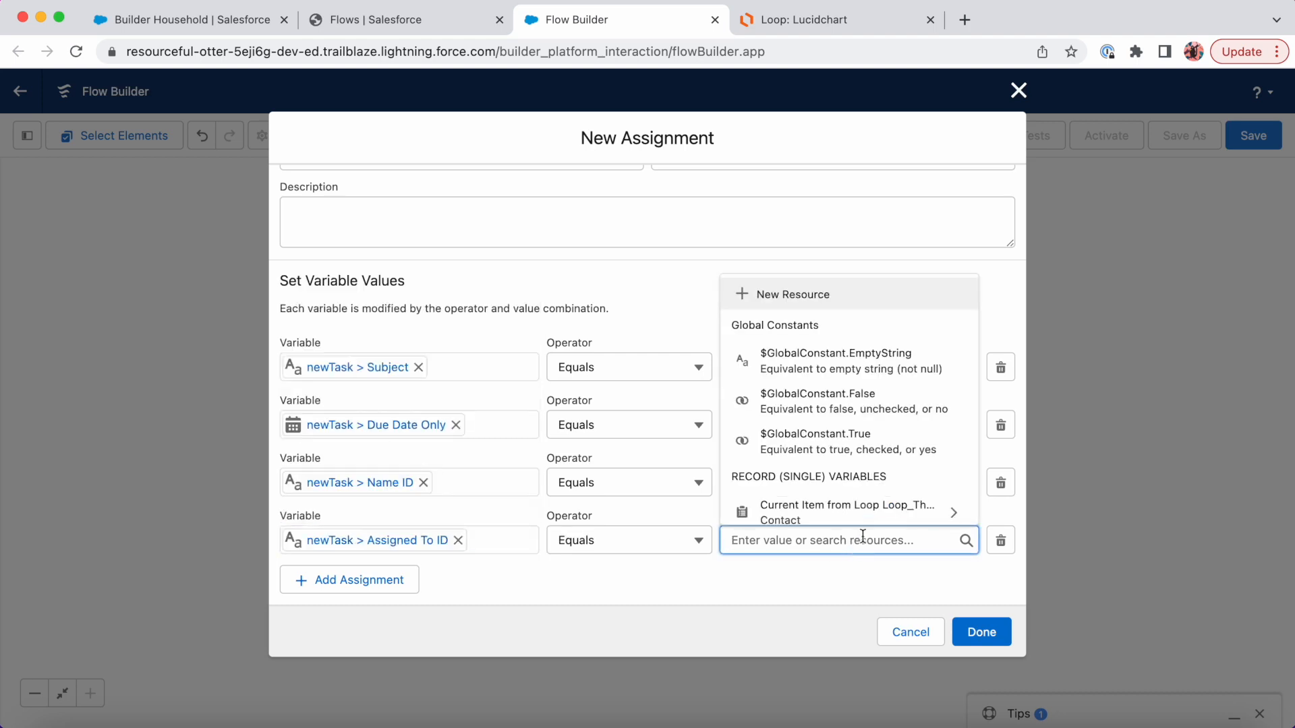
pyautogui.click(880, 513)
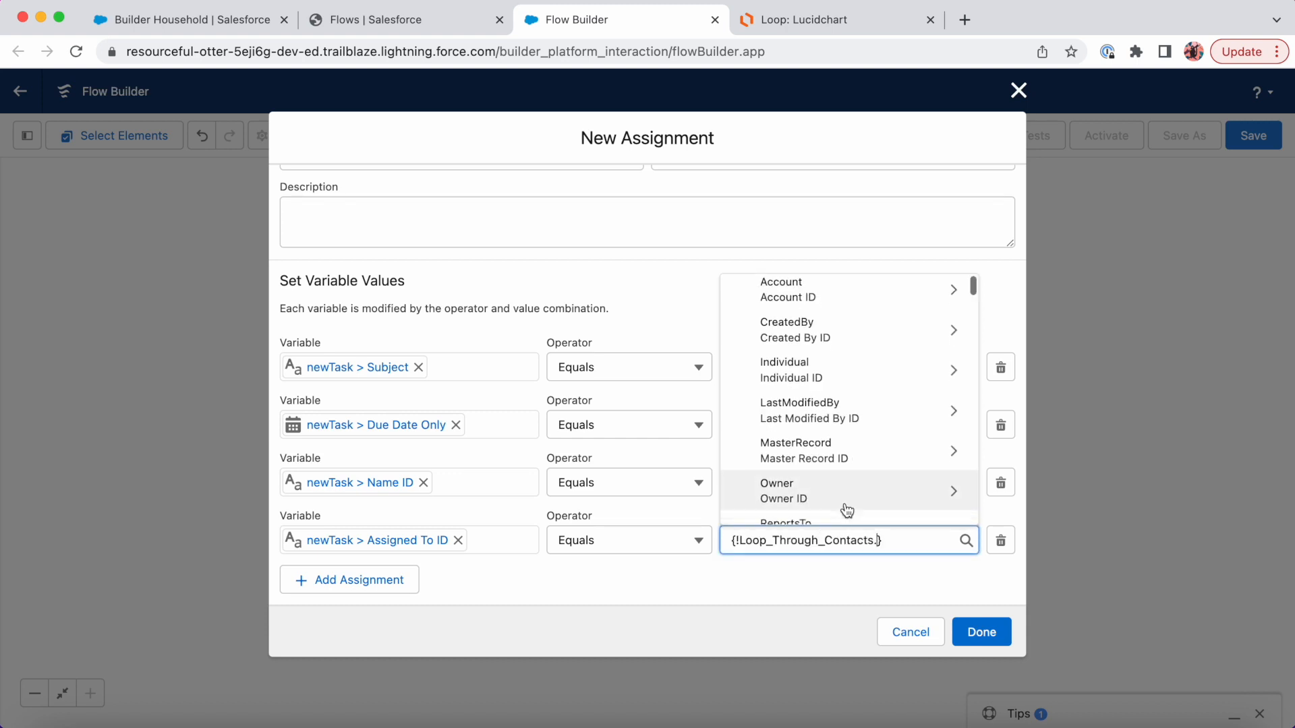
pyautogui.scroll(-3, 848, 511)
pyautogui.write('owner')
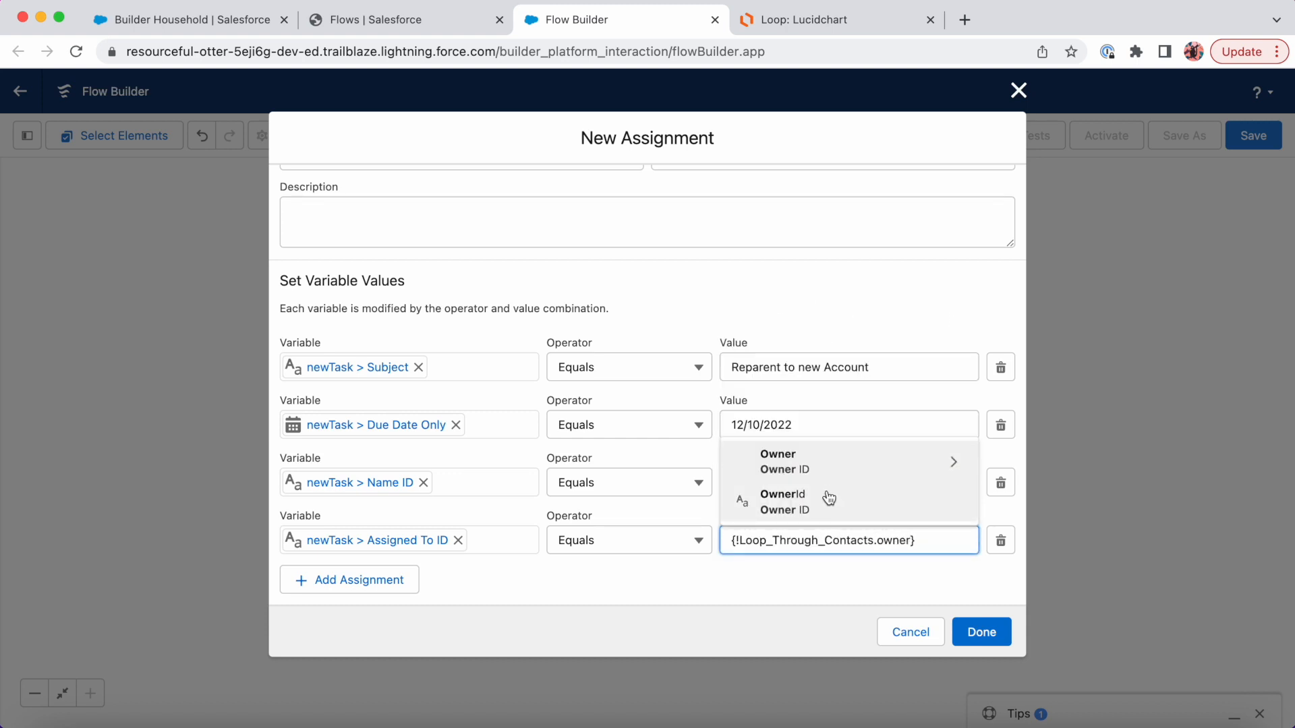
pyautogui.click(829, 498)
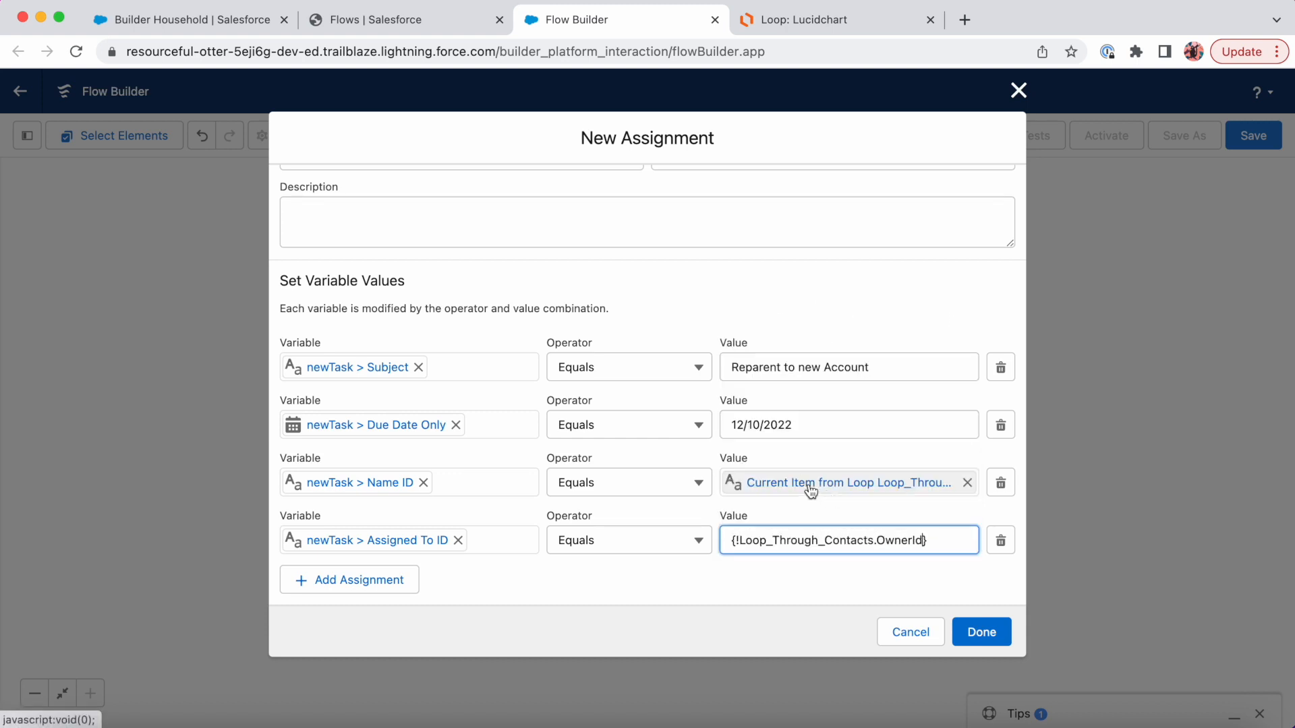
# Step: Add a fifth assignment row setting newTask's Status to Not Started, and finish the assignment element
pyautogui.click(354, 593)
pyautogui.click(367, 597)
pyautogui.write('new')
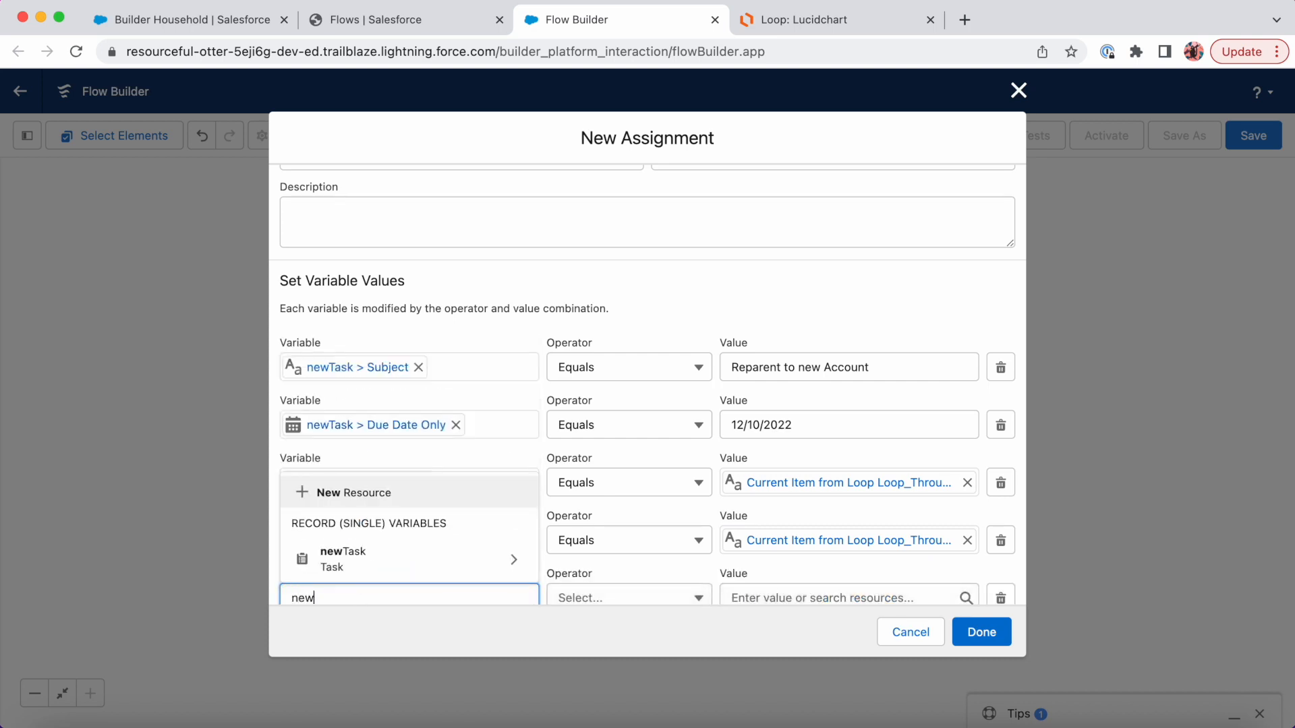
pyautogui.click(396, 570)
pyautogui.write('sk.s')
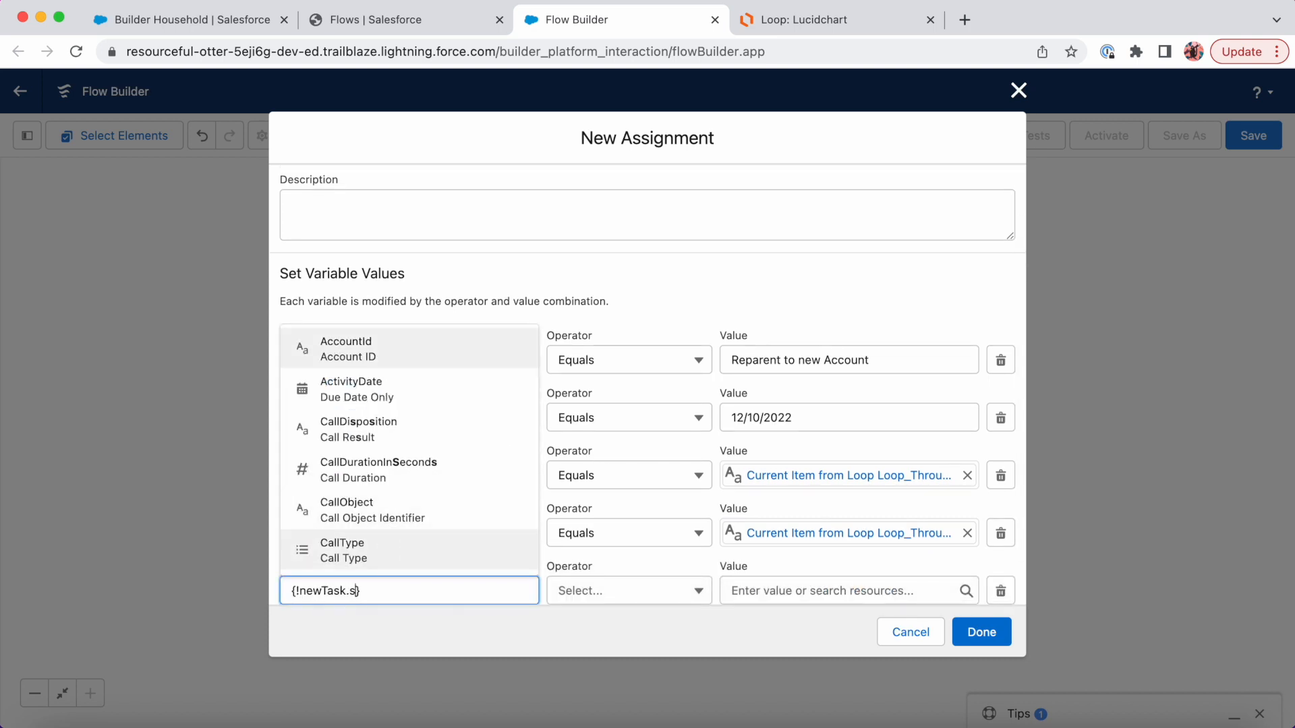
pyautogui.write('t')
pyautogui.click(398, 509)
pyautogui.click(807, 586)
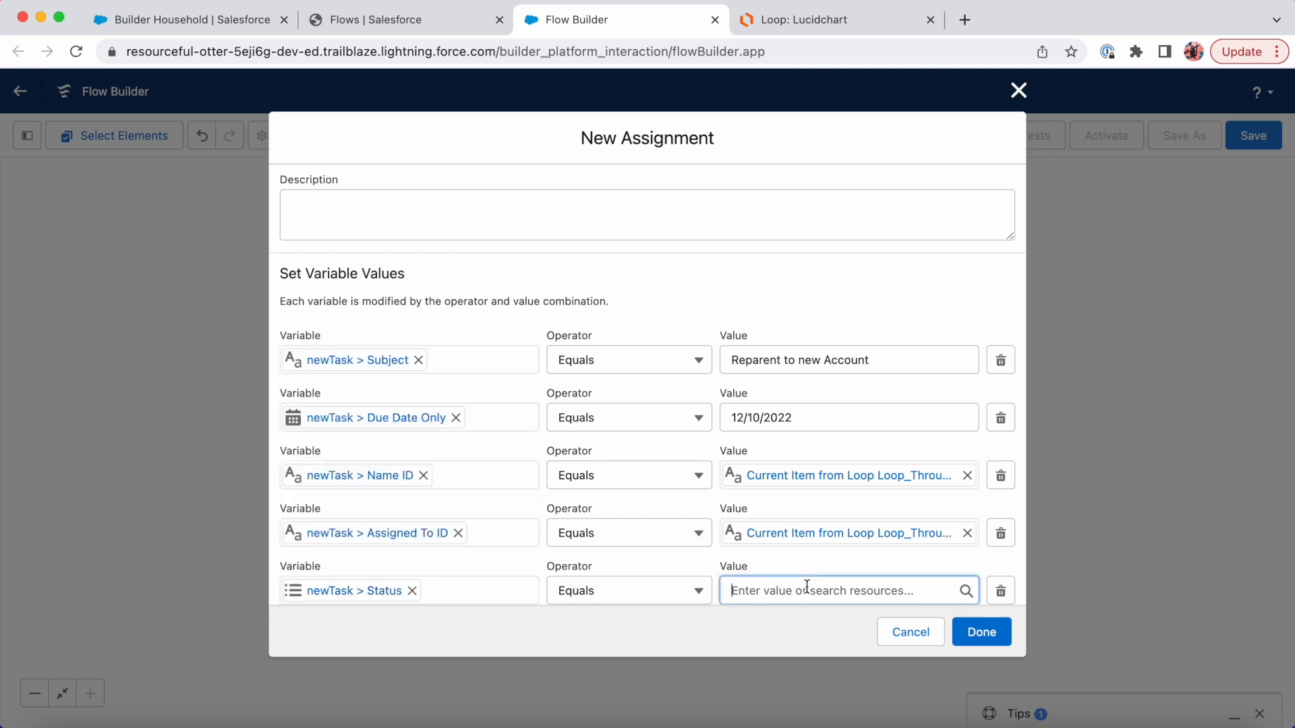
pyautogui.click(836, 413)
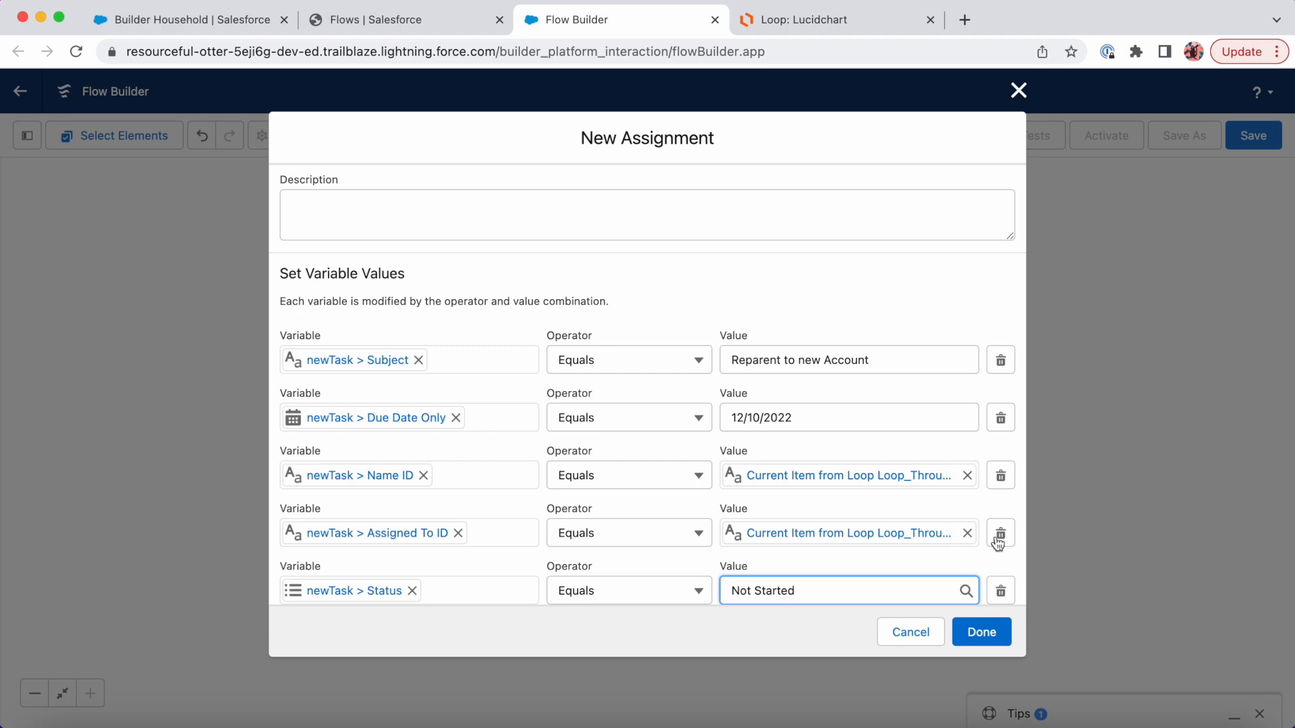
pyautogui.click(982, 634)
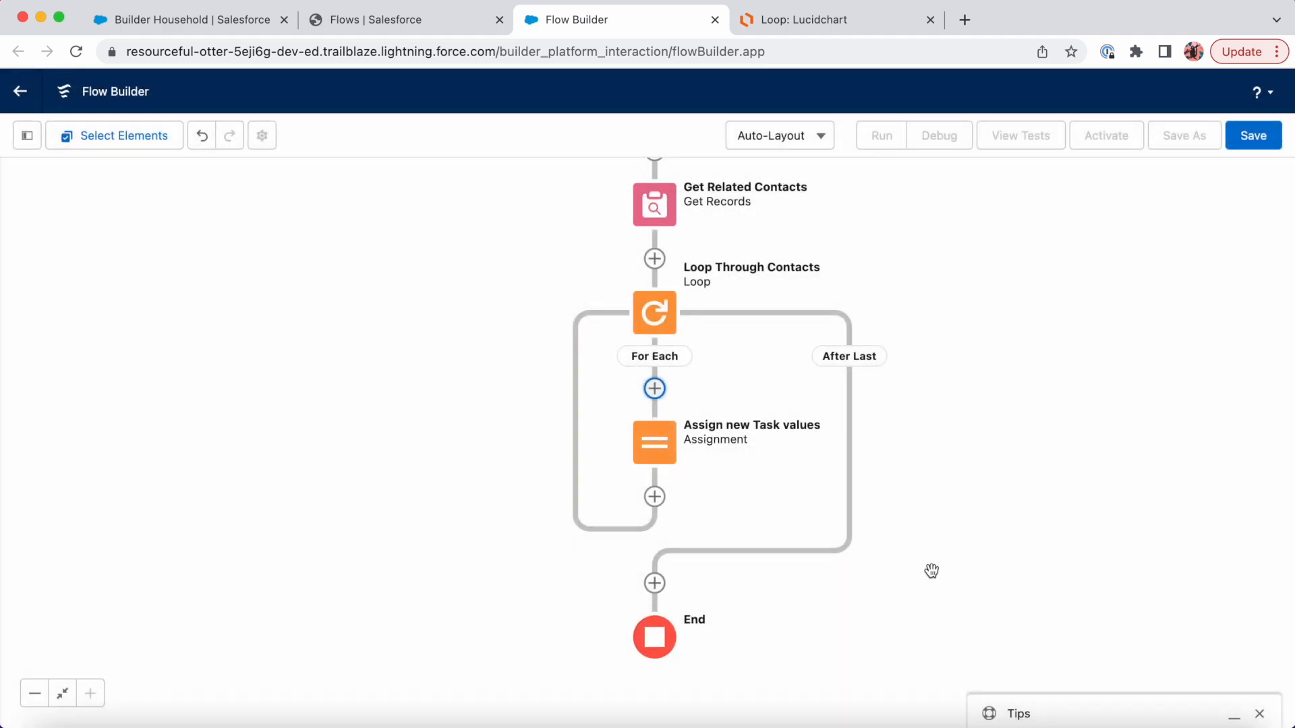
# Step: Add an Assignment element labelled "Add Task to List" after Assign new Task values inside the loop
pyautogui.click(654, 497)
pyautogui.scroll(-10, 647, 648)
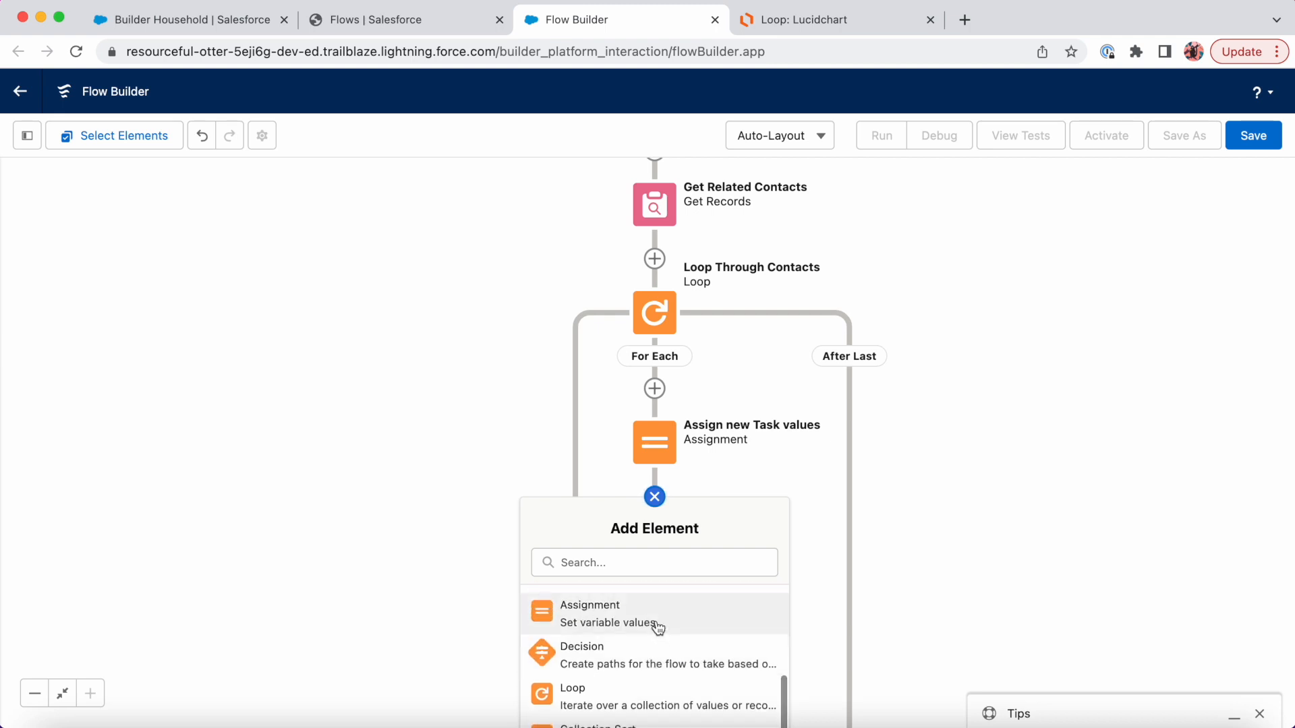
pyautogui.click(657, 622)
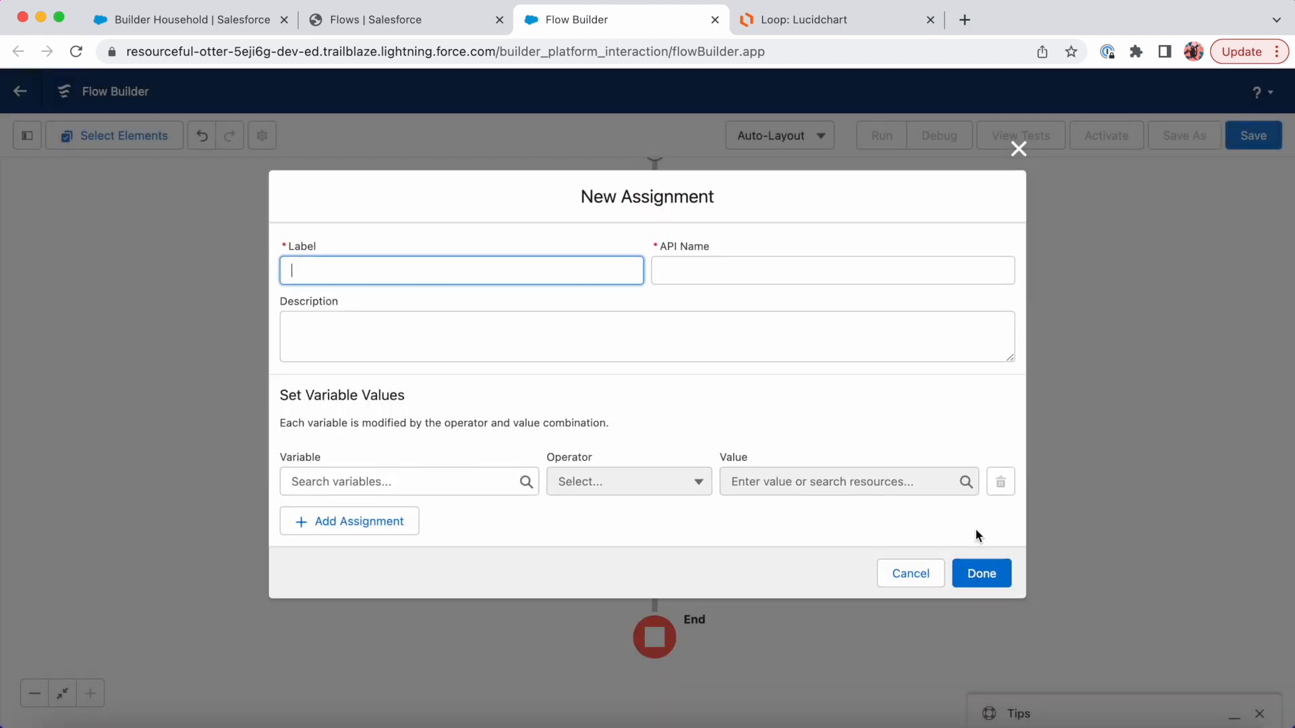
pyautogui.write('Add Task')
pyautogui.press('Tab')
pyautogui.press('Tab')
pyautogui.press('Tab')
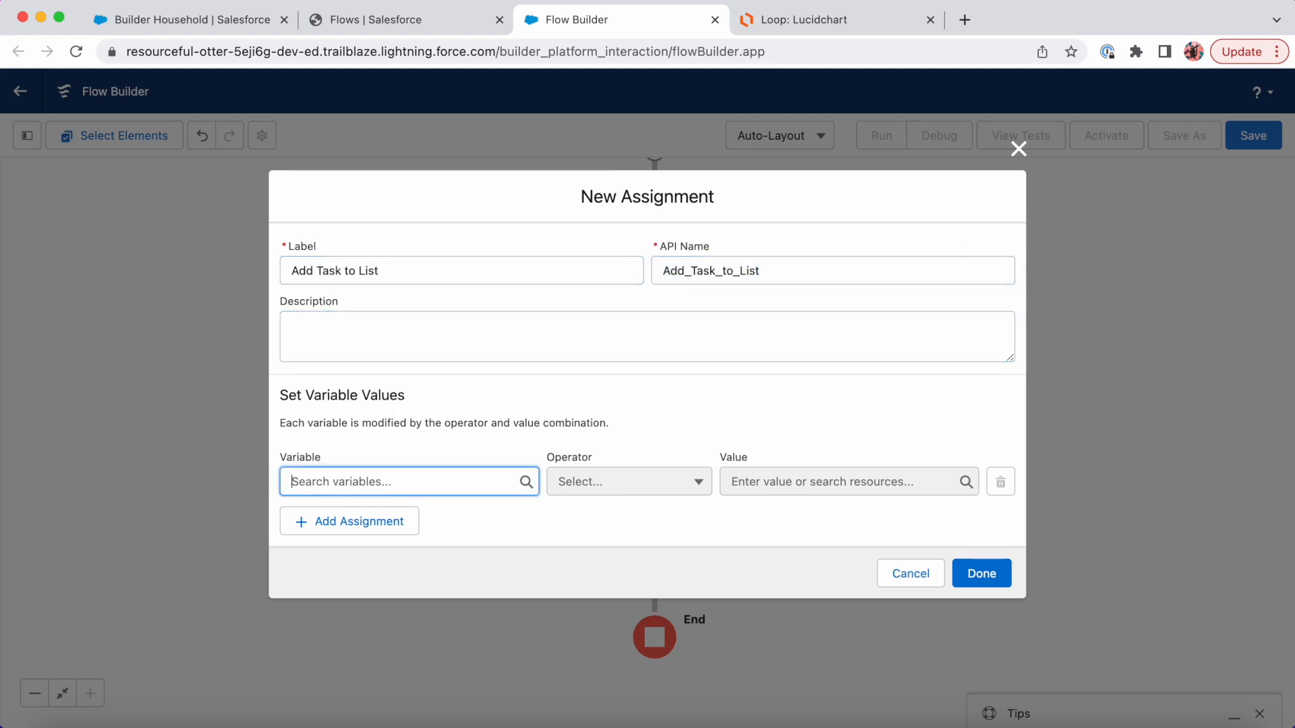
# Step: Create a variable resource named newTaskList with data type Record, object Task and multiple values allowed for the assignment's variable
pyautogui.click(389, 482)
pyautogui.click(367, 236)
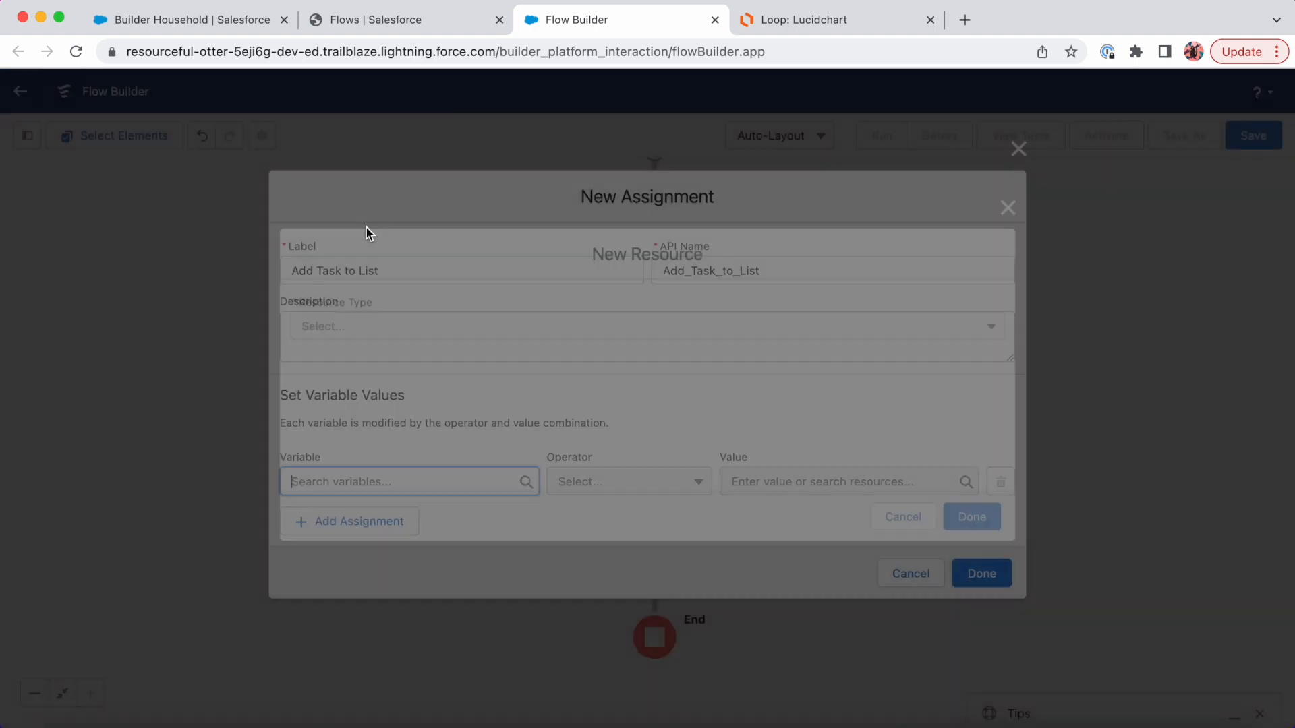
pyautogui.click(381, 325)
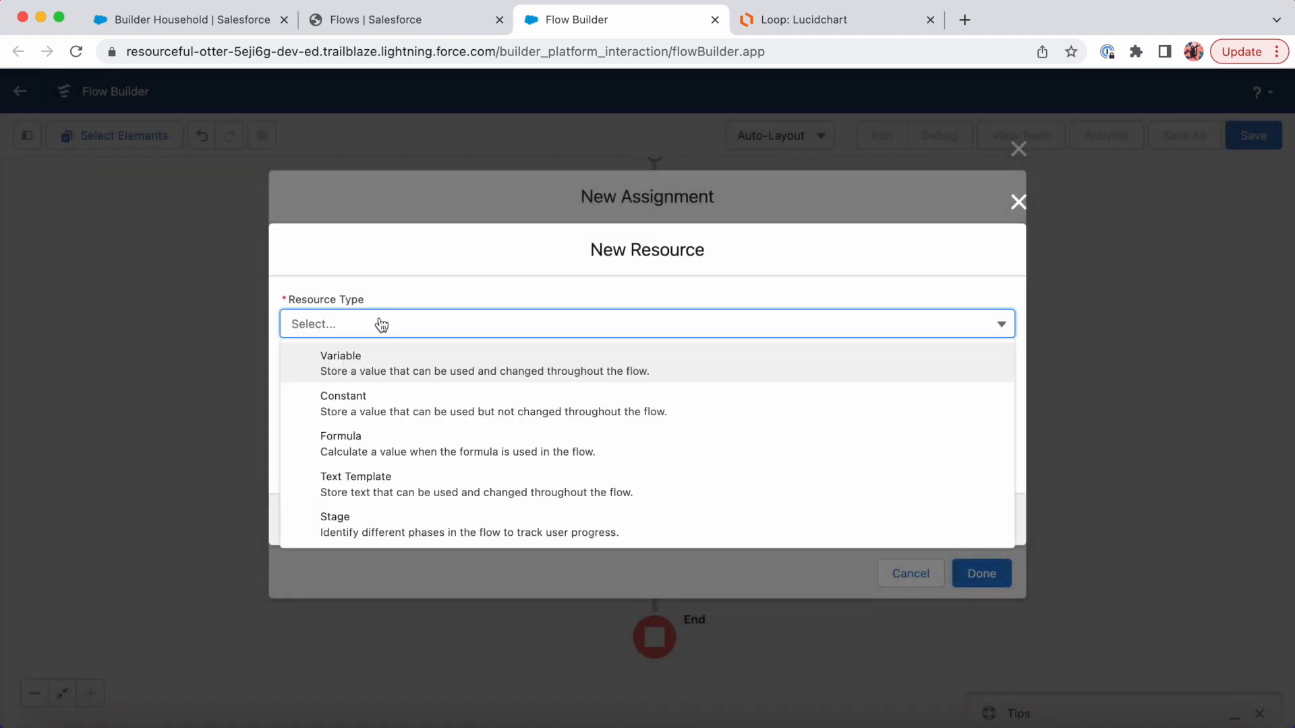
pyautogui.click(362, 358)
pyautogui.write('newTaskList')
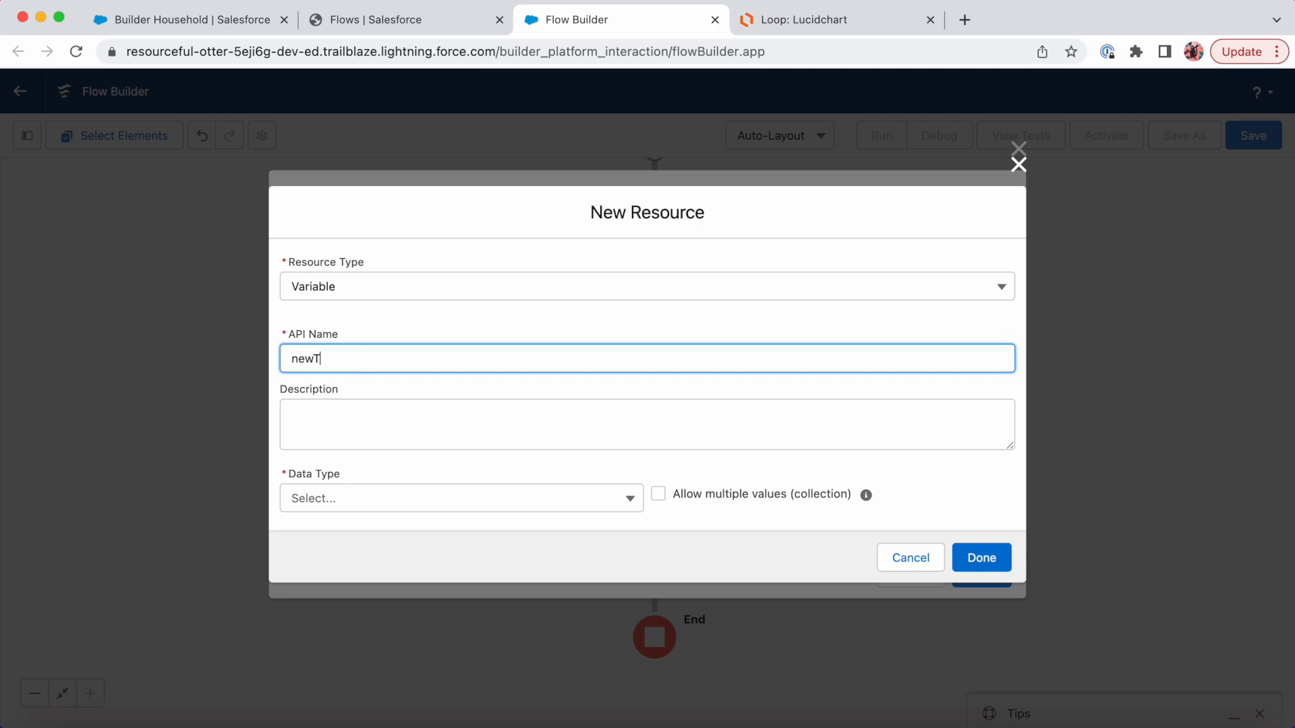
pyautogui.click(385, 500)
pyautogui.click(424, 295)
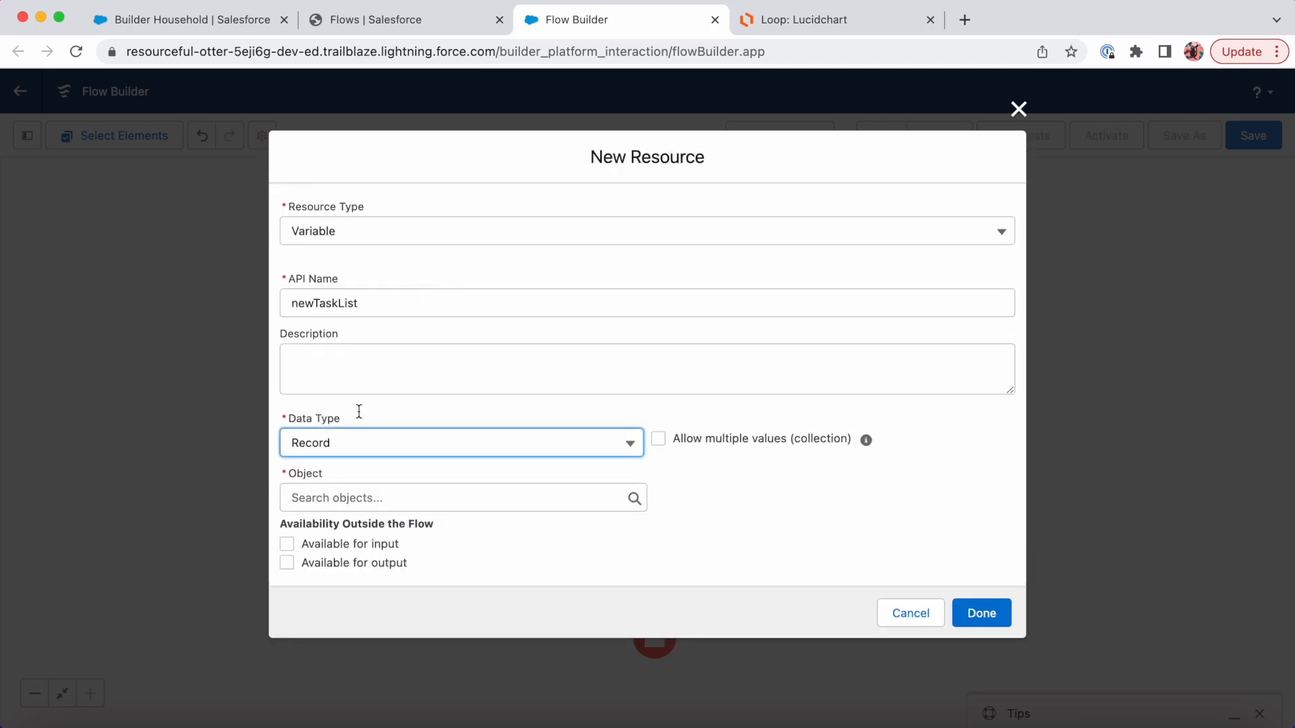
pyautogui.click(378, 498)
pyautogui.write('task')
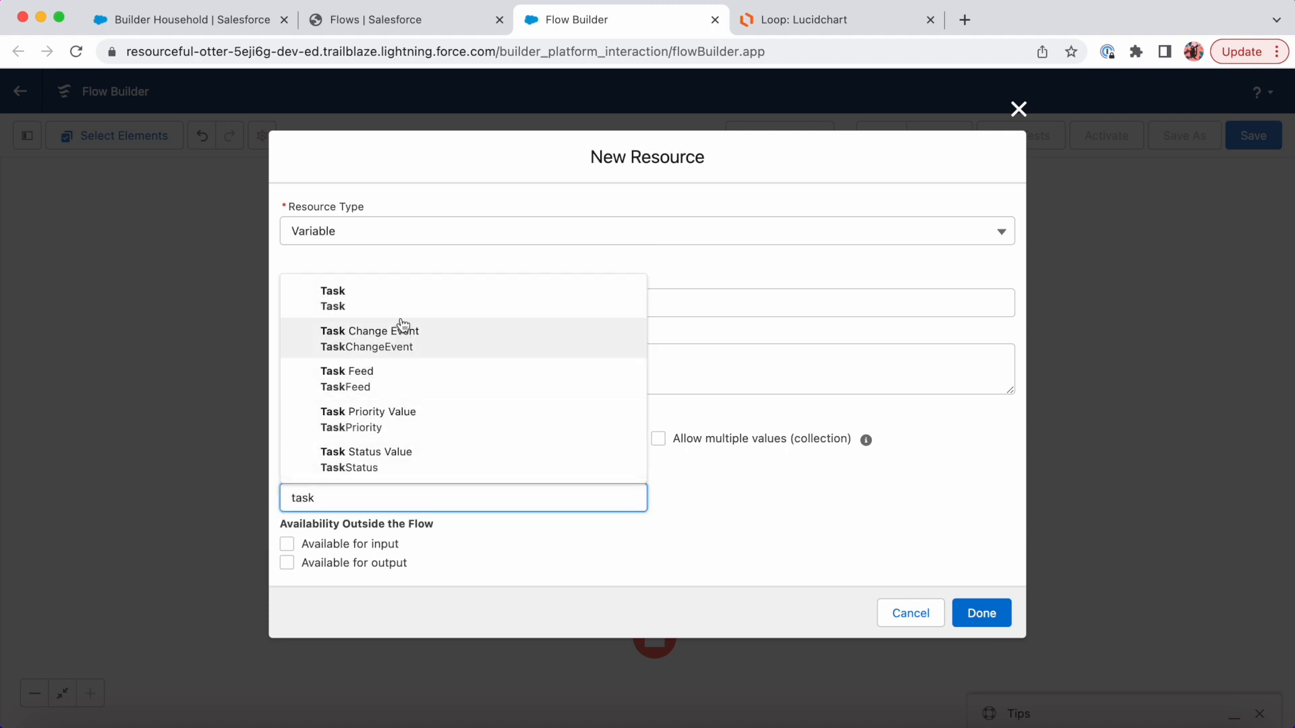
pyautogui.click(397, 303)
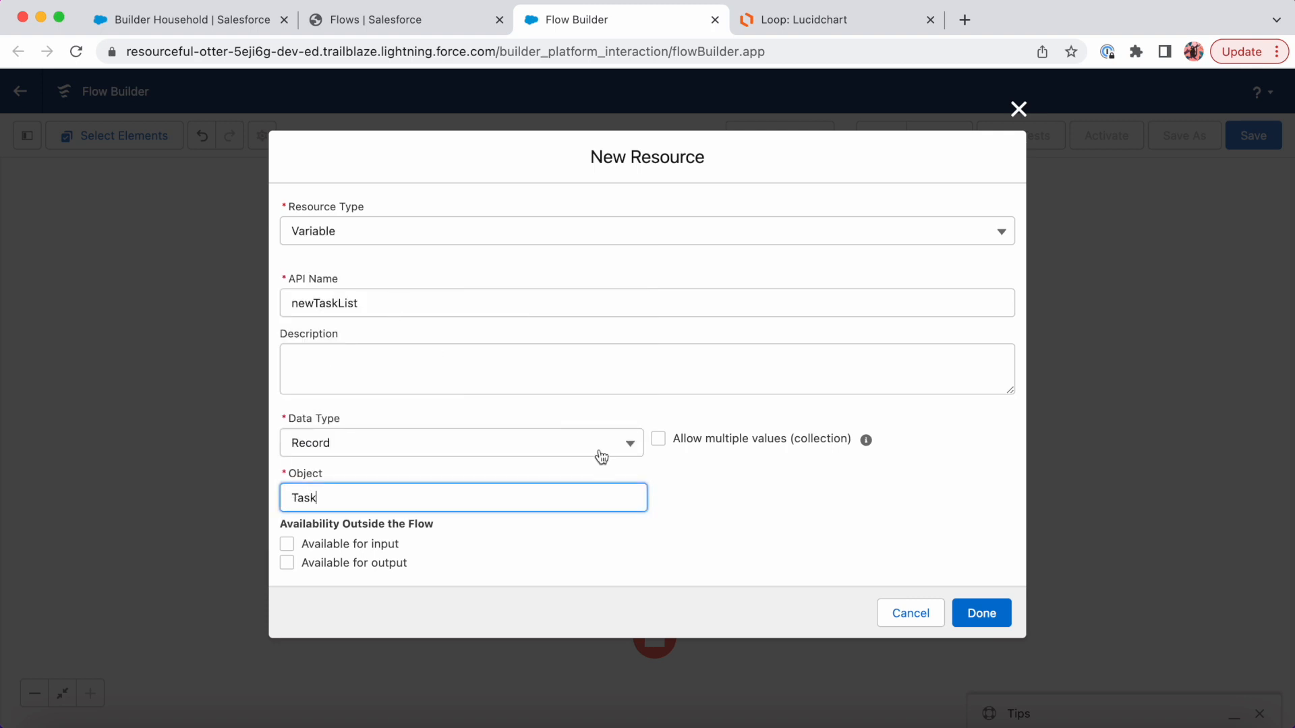
pyautogui.click(659, 440)
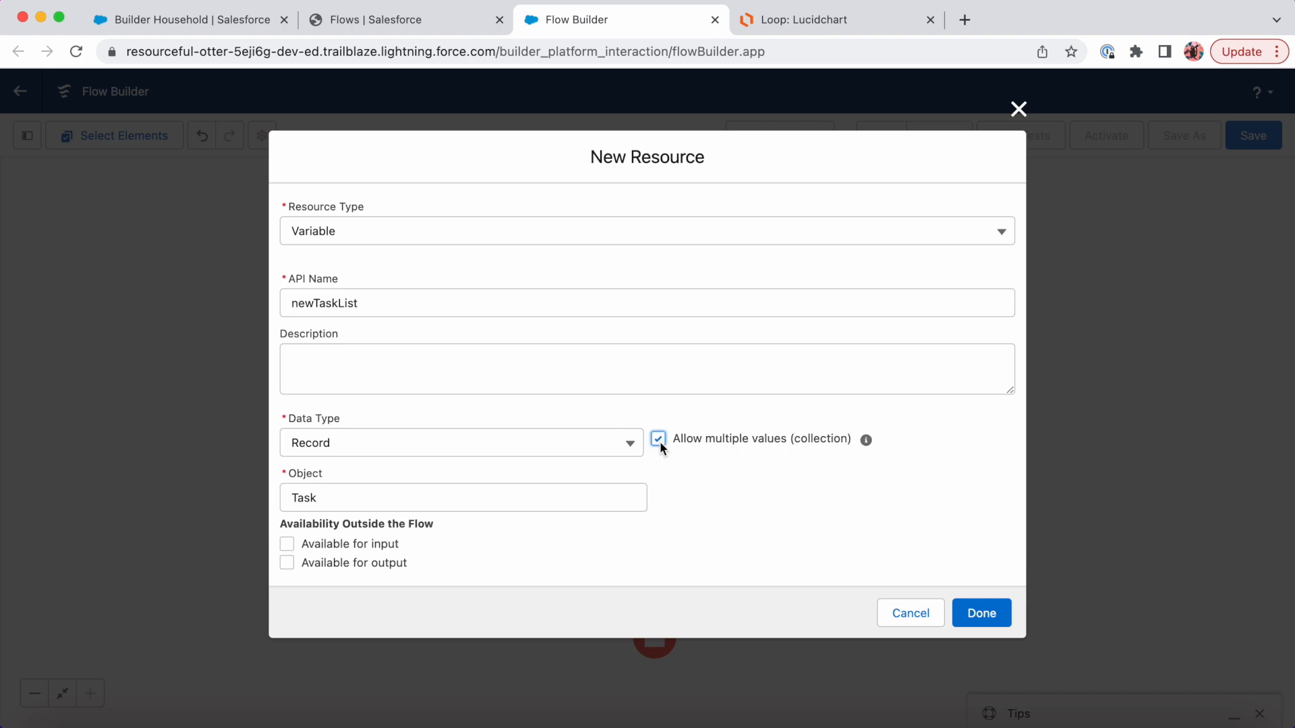
pyautogui.click(977, 615)
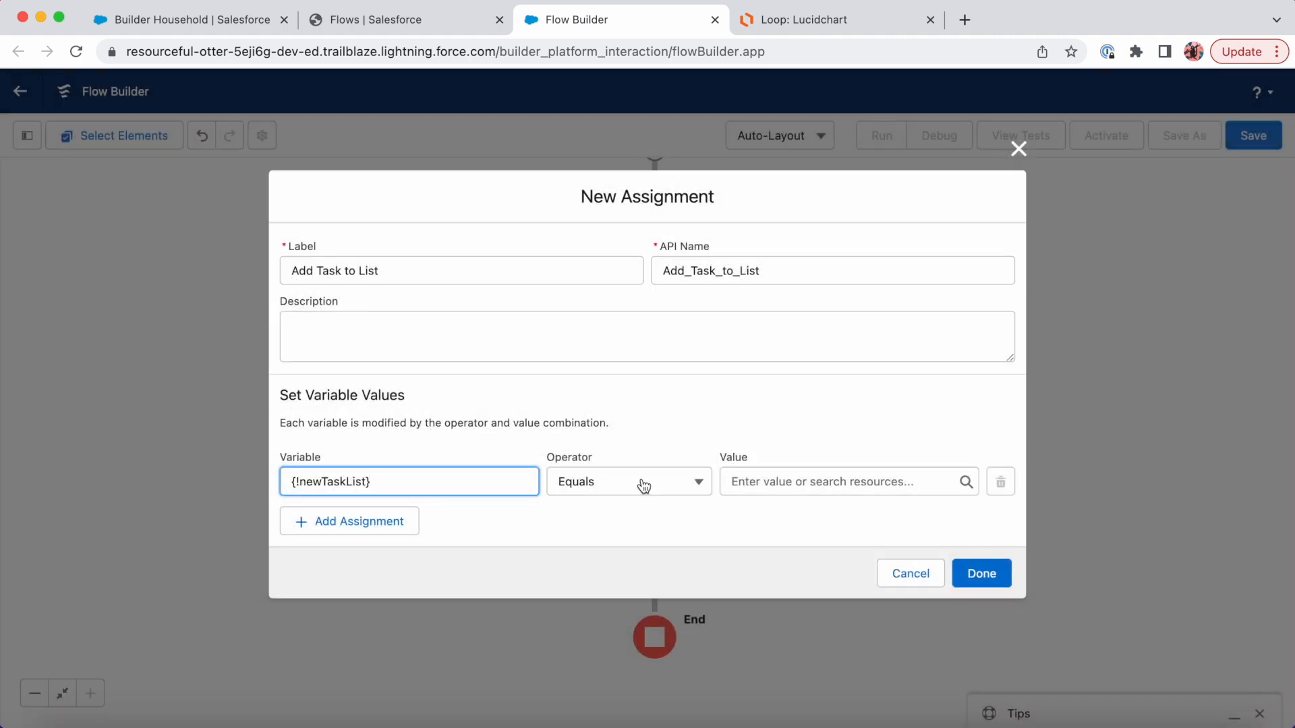
# Step: Set the assignment to add newTask to newTaskList using the Add operator, and finish the element
pyautogui.click(595, 486)
pyautogui.click(622, 265)
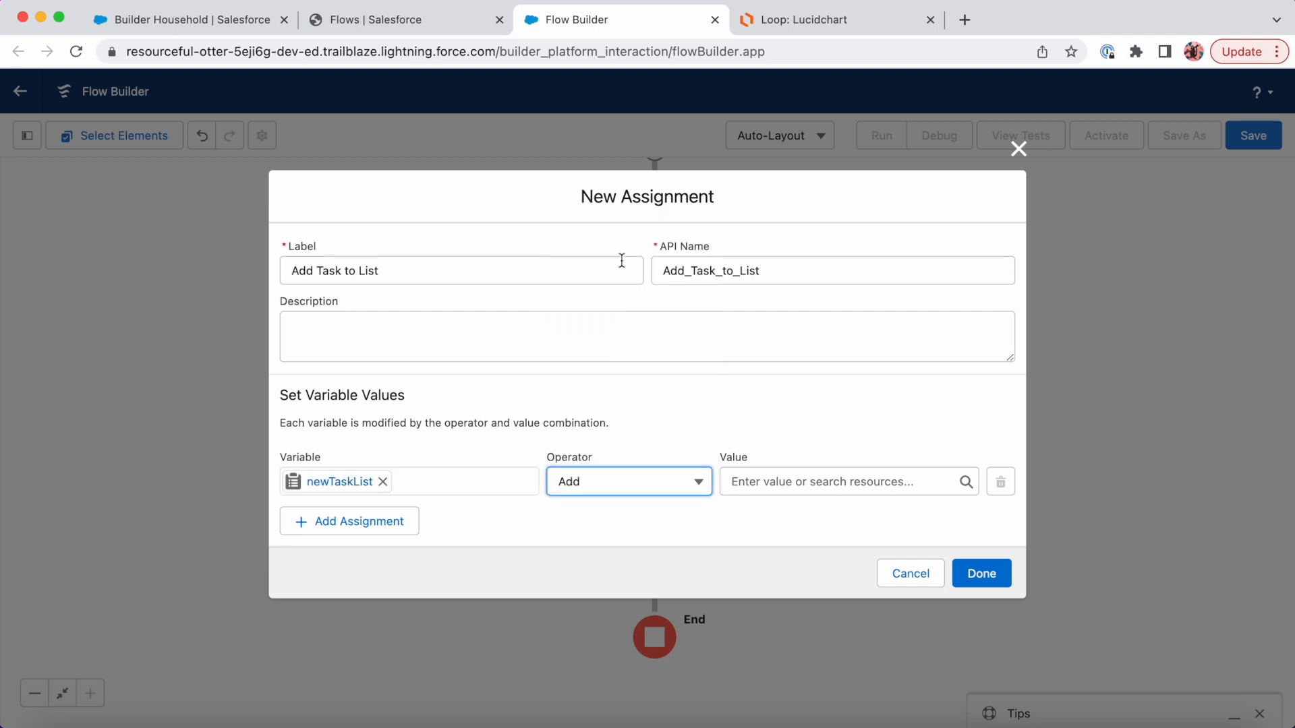
pyautogui.click(814, 483)
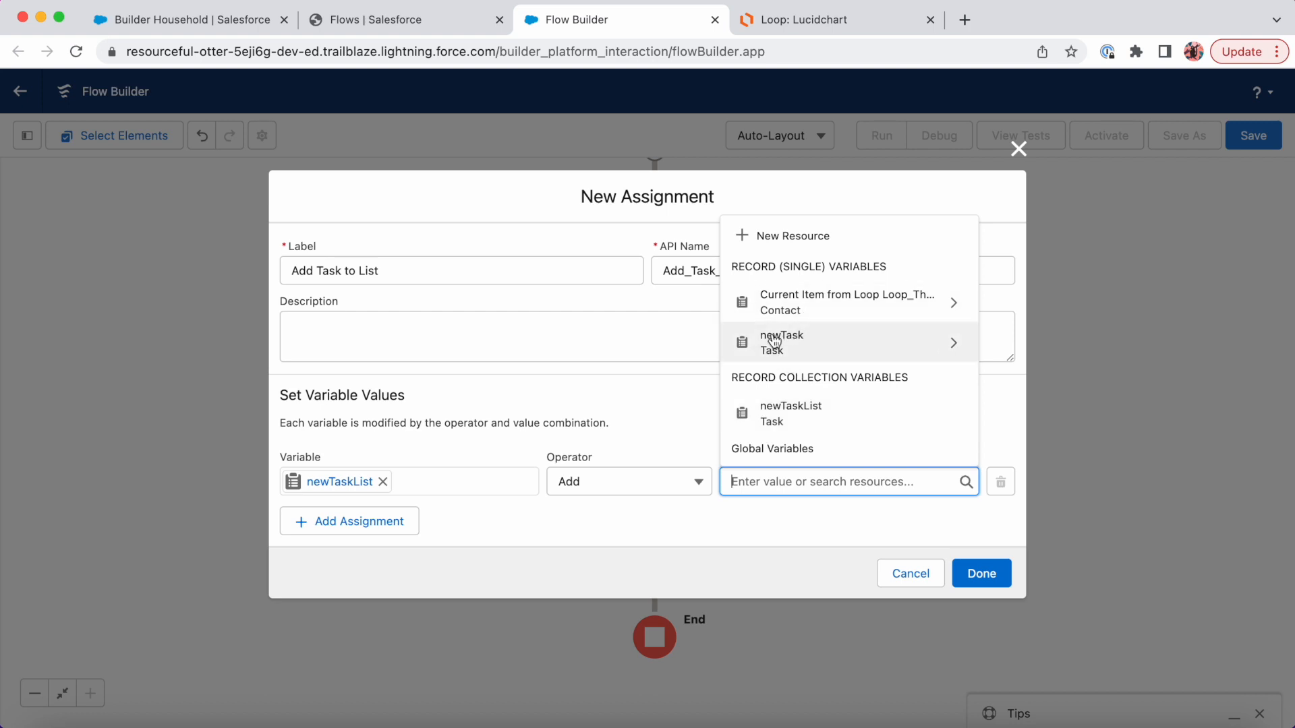
pyautogui.click(796, 337)
pyautogui.click(700, 403)
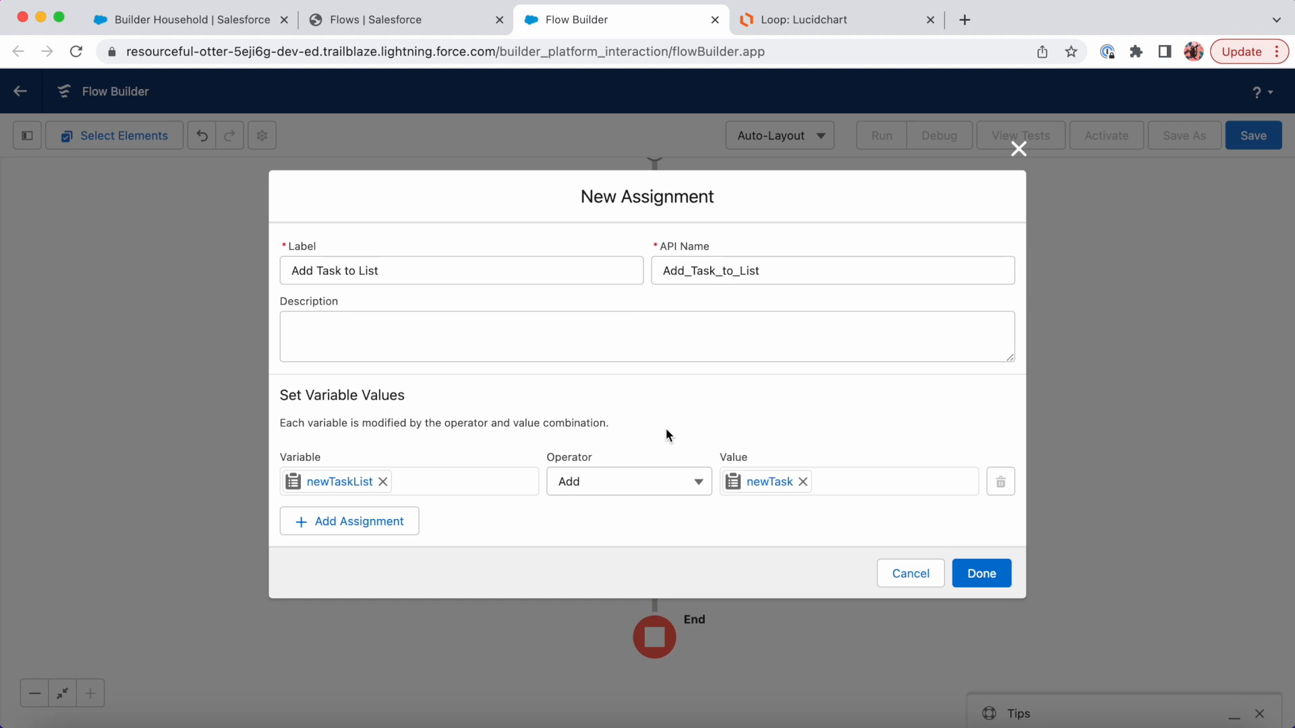
pyautogui.click(990, 577)
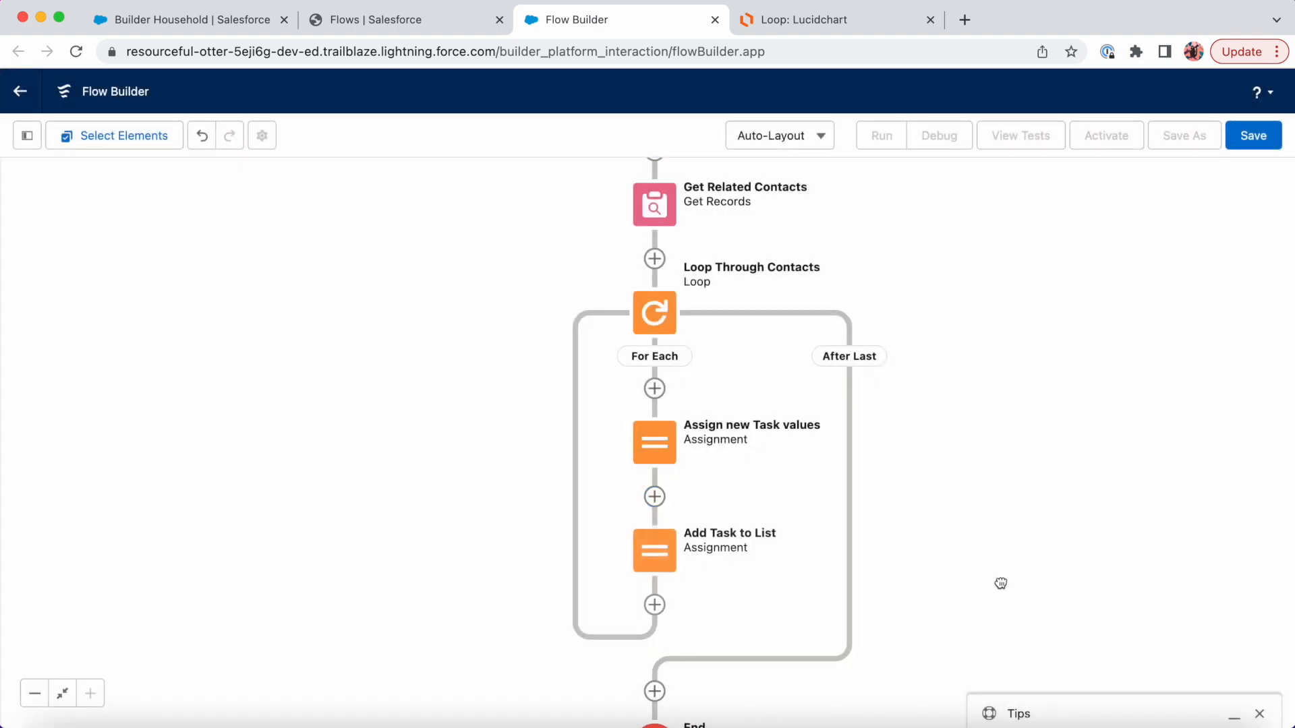
# Step: Add a Create Records element labelled "Insert new Tasks" between the loop's After Last path and End
pyautogui.moveTo(1001, 583); pyautogui.dragTo(1011, 552)
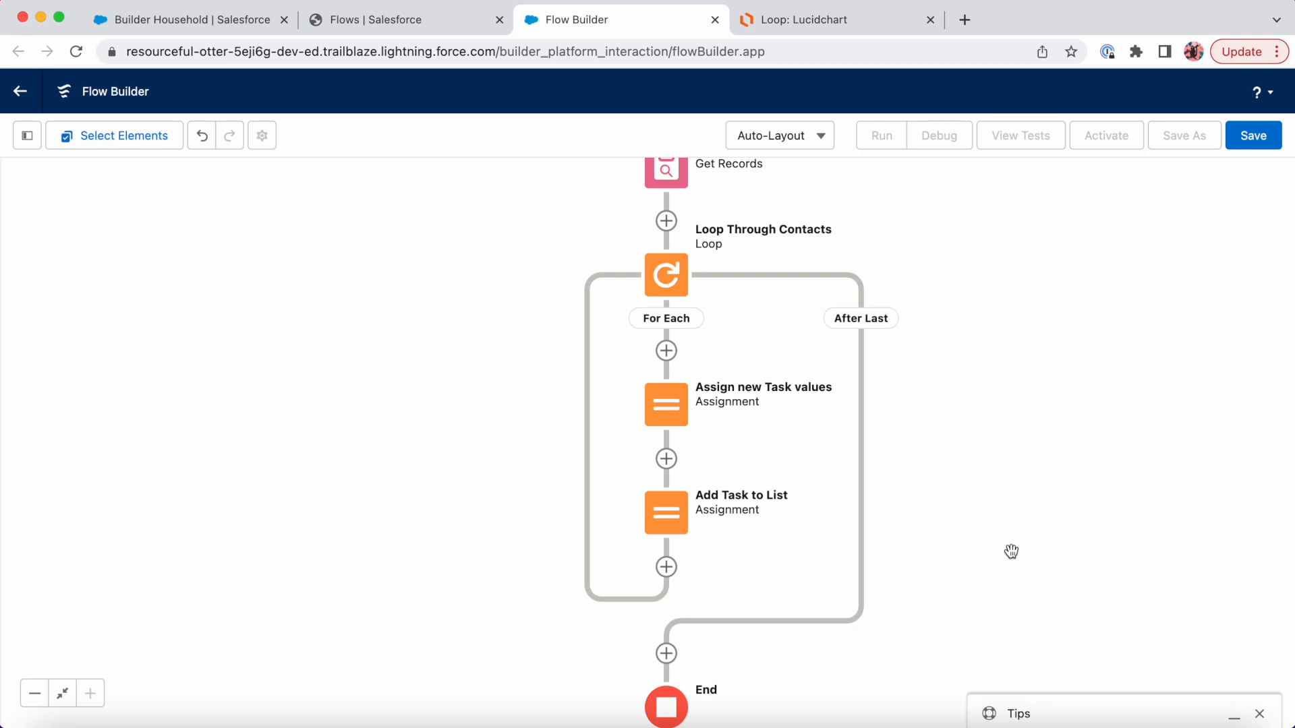
pyautogui.moveTo(1023, 520); pyautogui.dragTo(1049, 474)
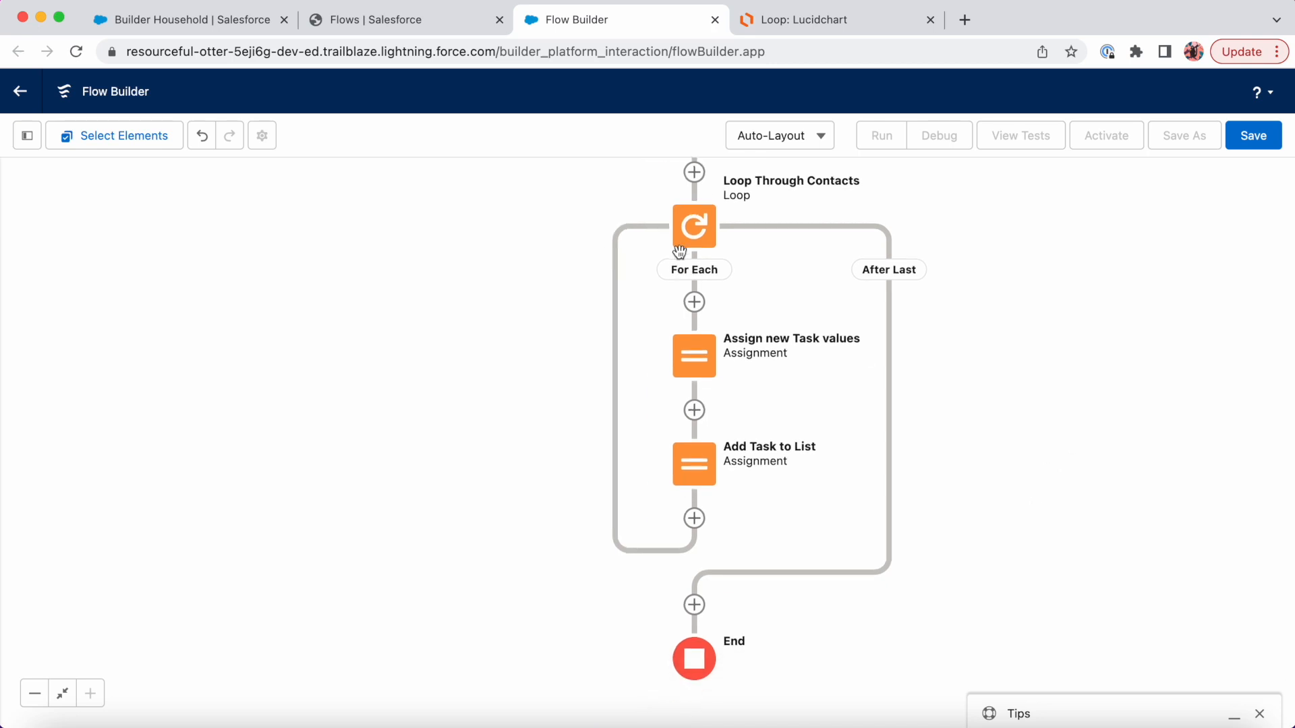
pyautogui.moveTo(968, 536); pyautogui.dragTo(1008, 370)
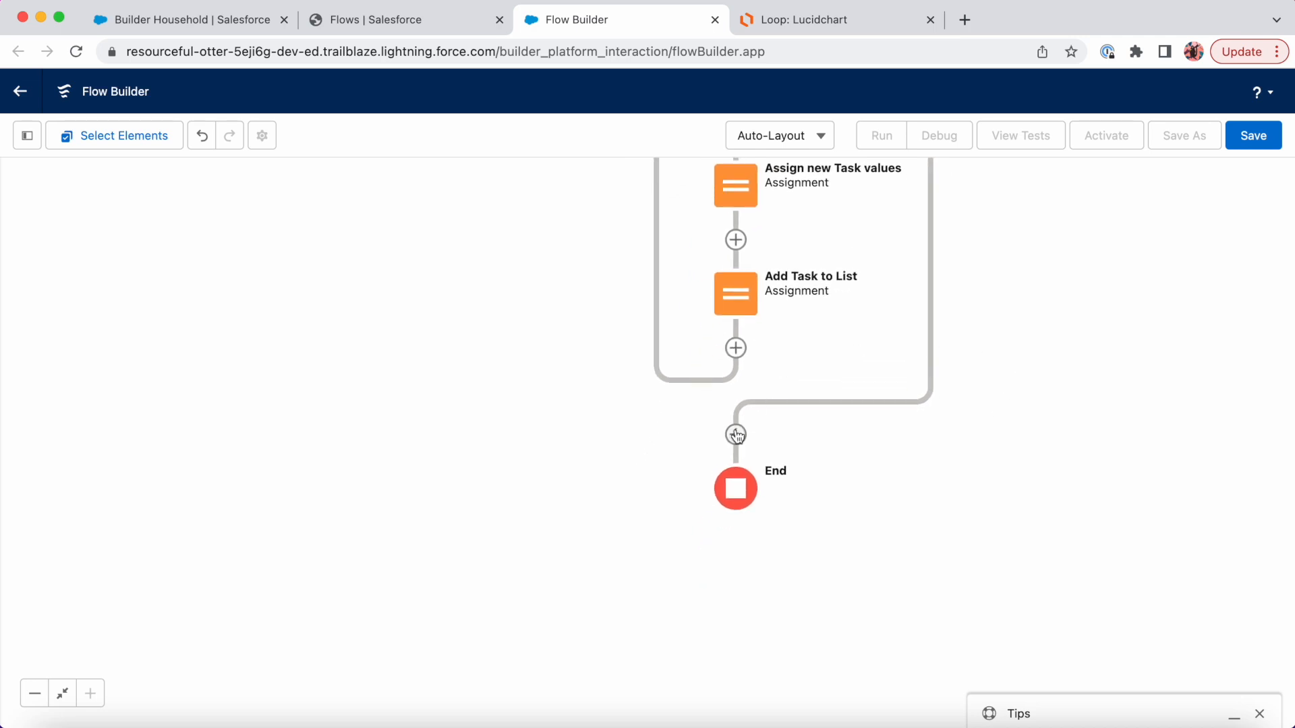
pyautogui.click(736, 435)
pyautogui.scroll(-10, 706, 631)
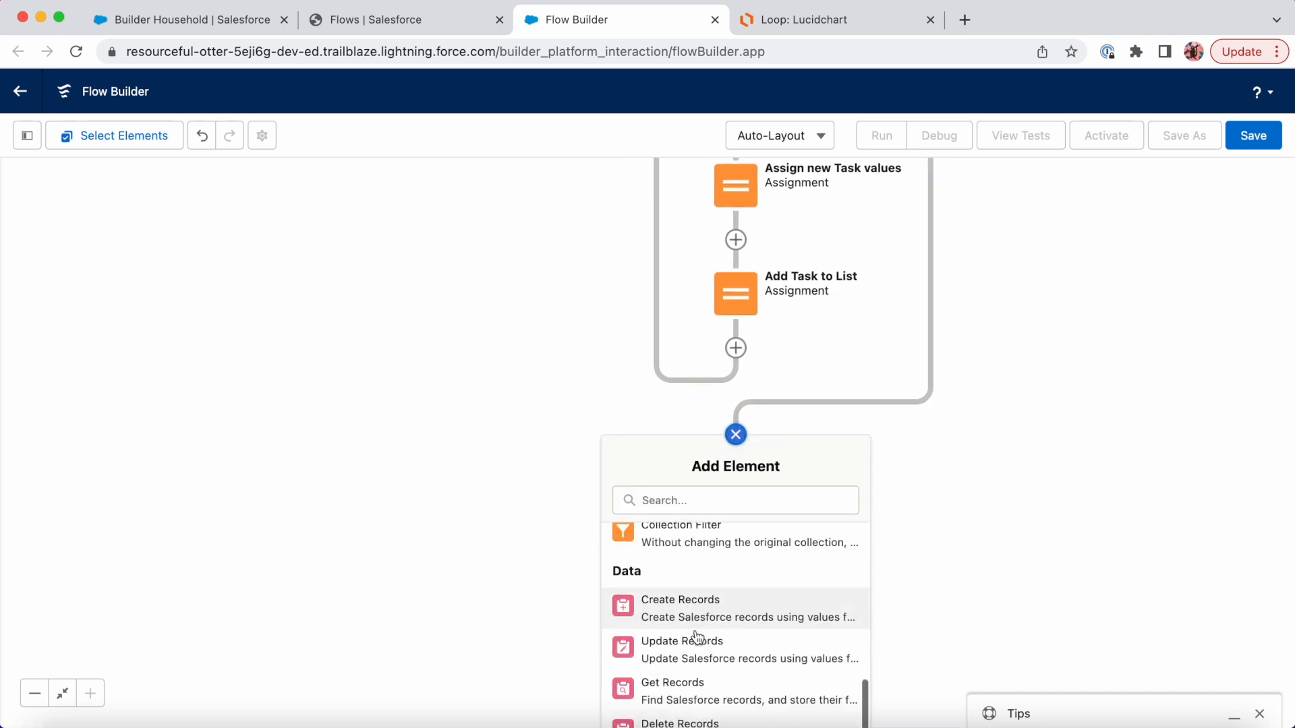
pyautogui.click(709, 619)
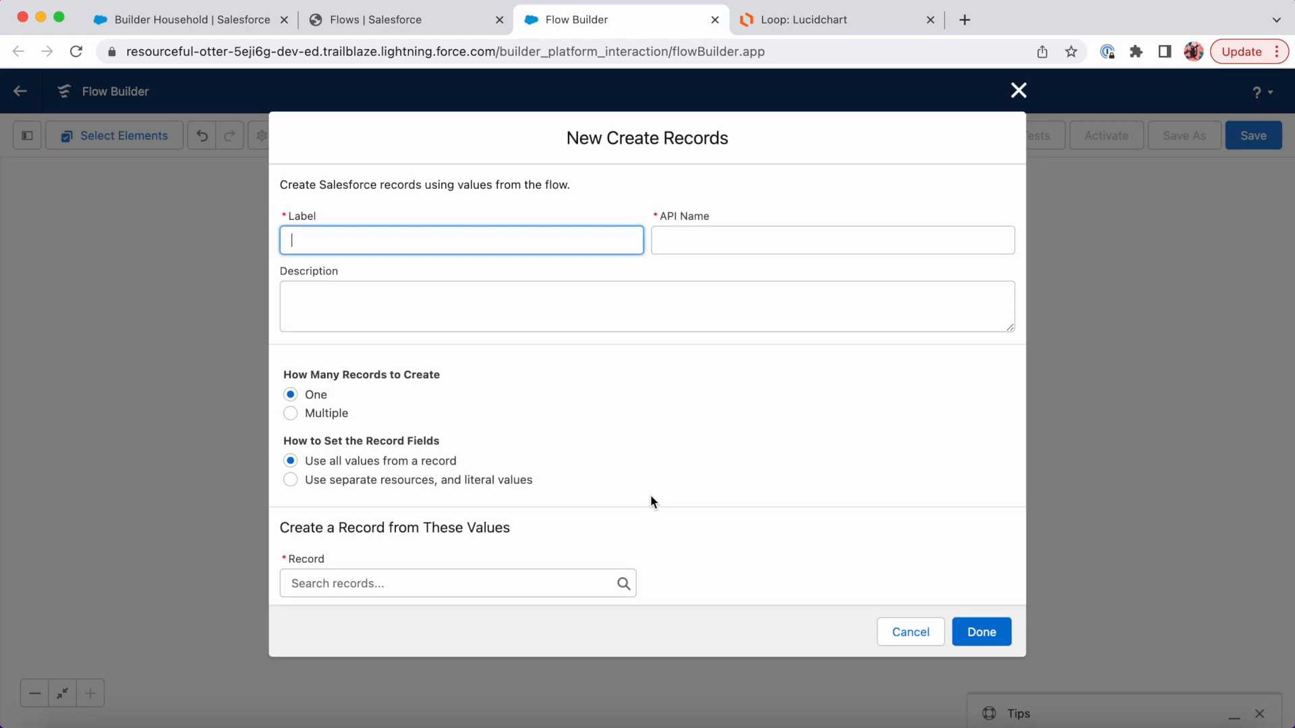
pyautogui.write('Insert new Tasks')
pyautogui.press('Tab')
pyautogui.press('Tab')
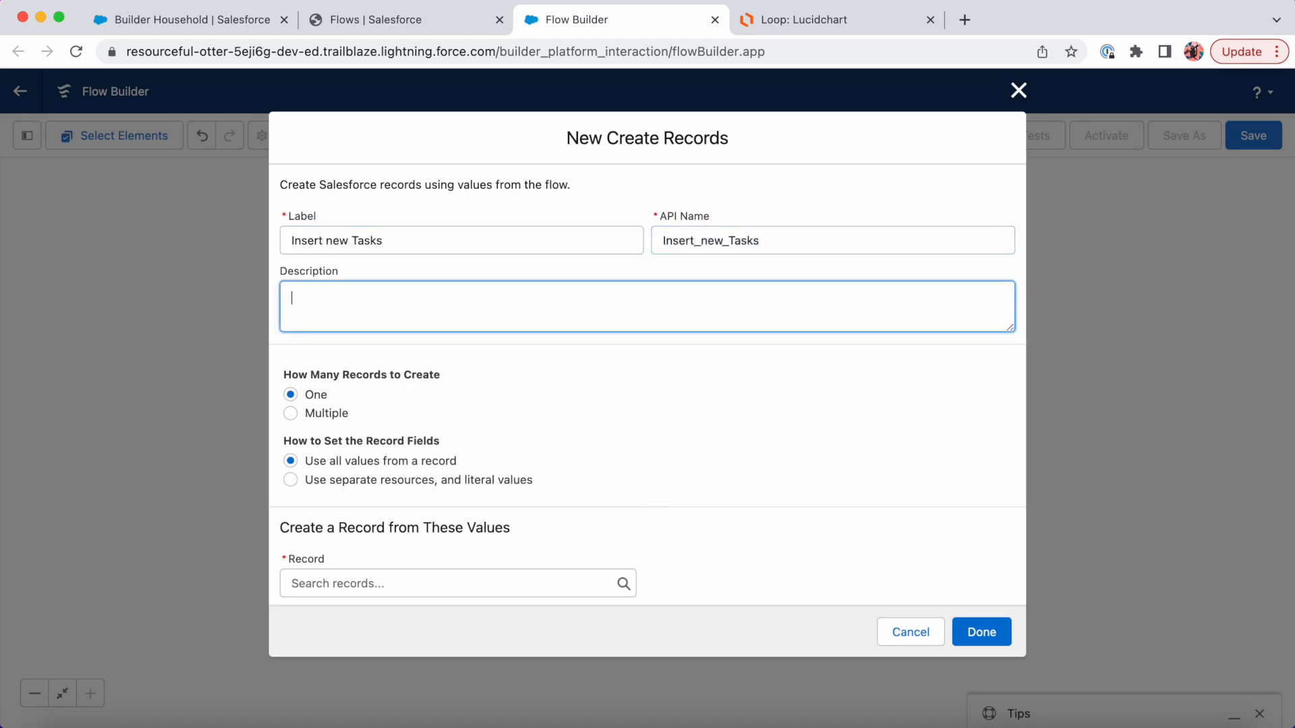
# Step: Set the Insert new Tasks element to create multiple records from the newTaskList collection, and finish the element
pyautogui.click(292, 414)
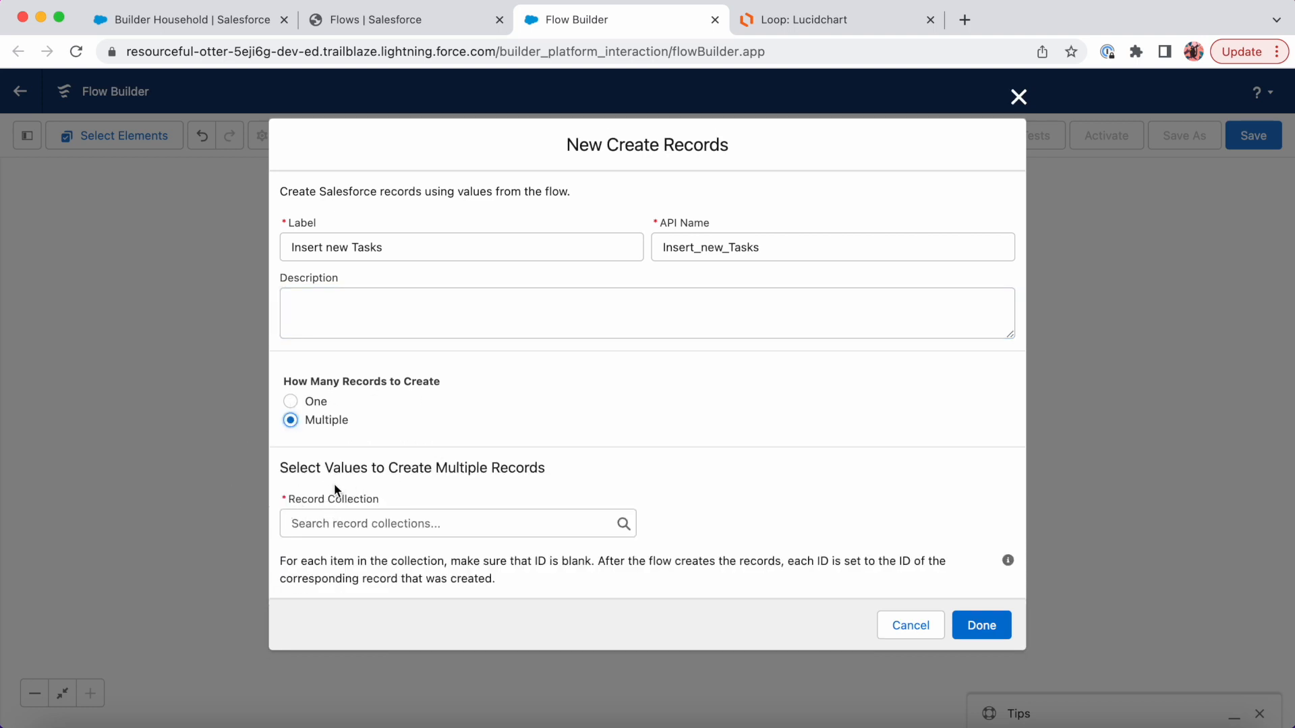
pyautogui.click(391, 523)
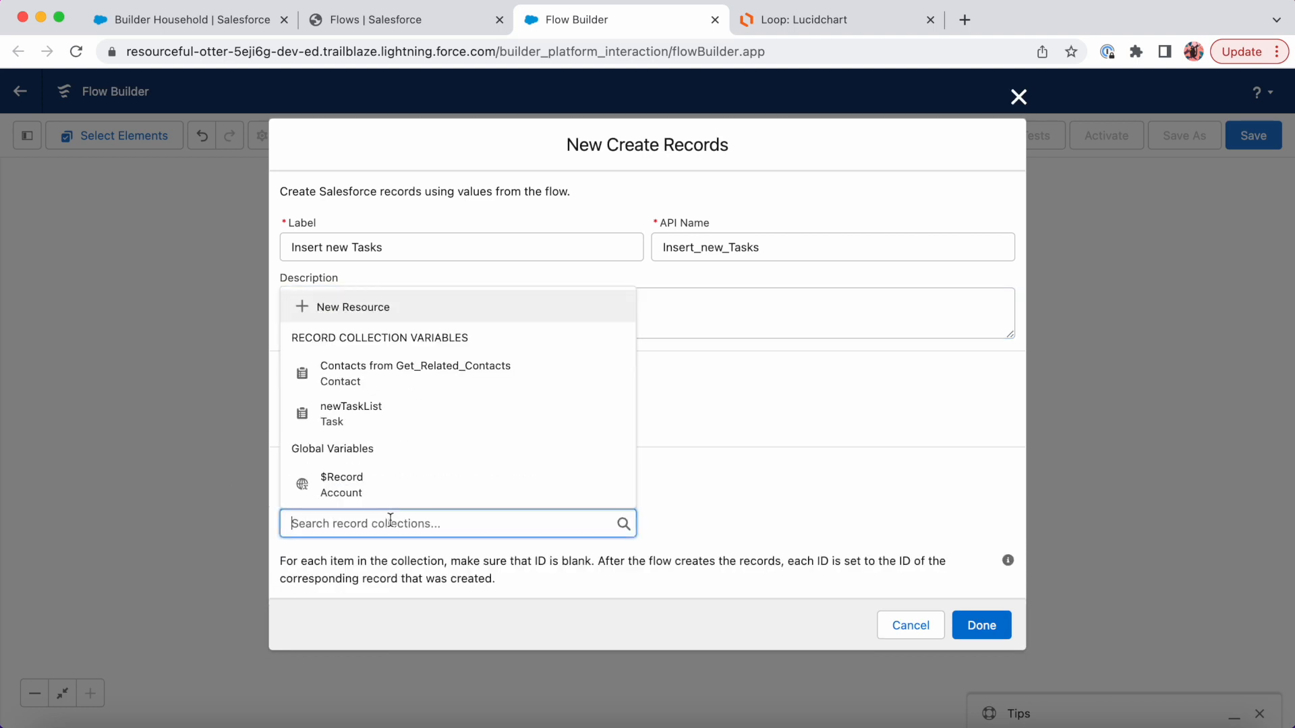
pyautogui.click(369, 416)
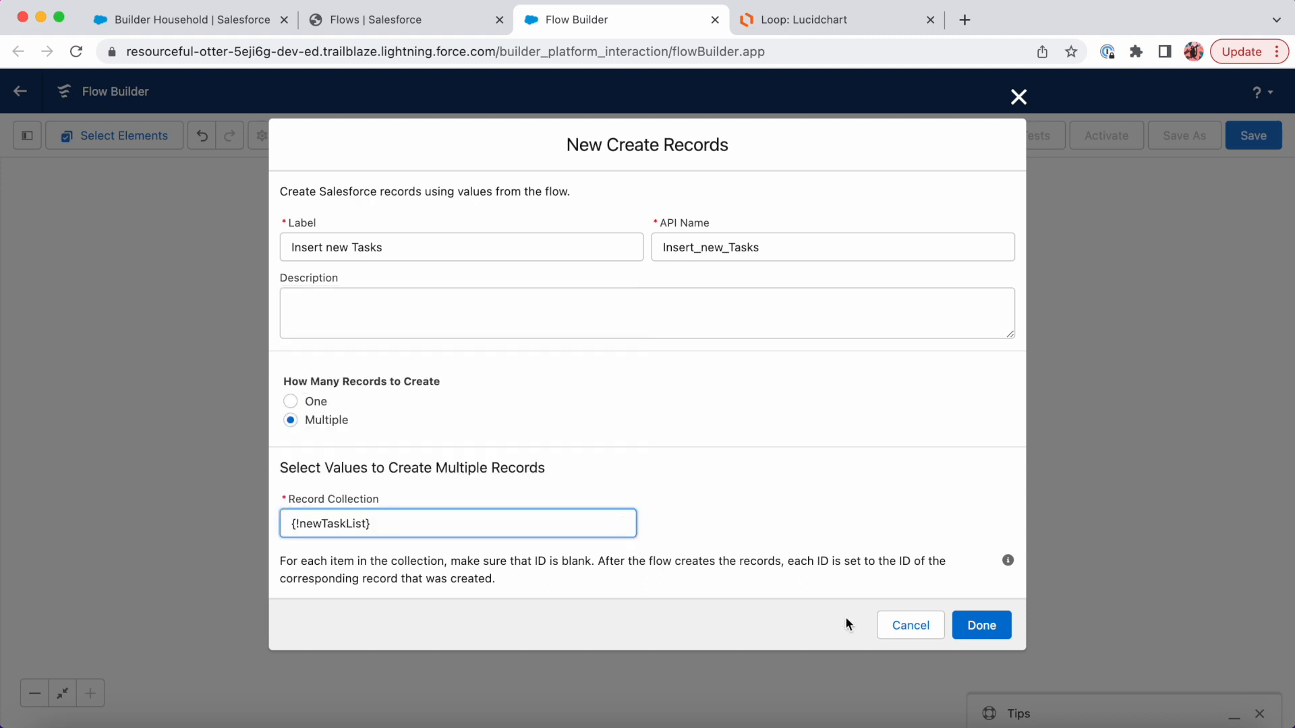
pyautogui.click(992, 625)
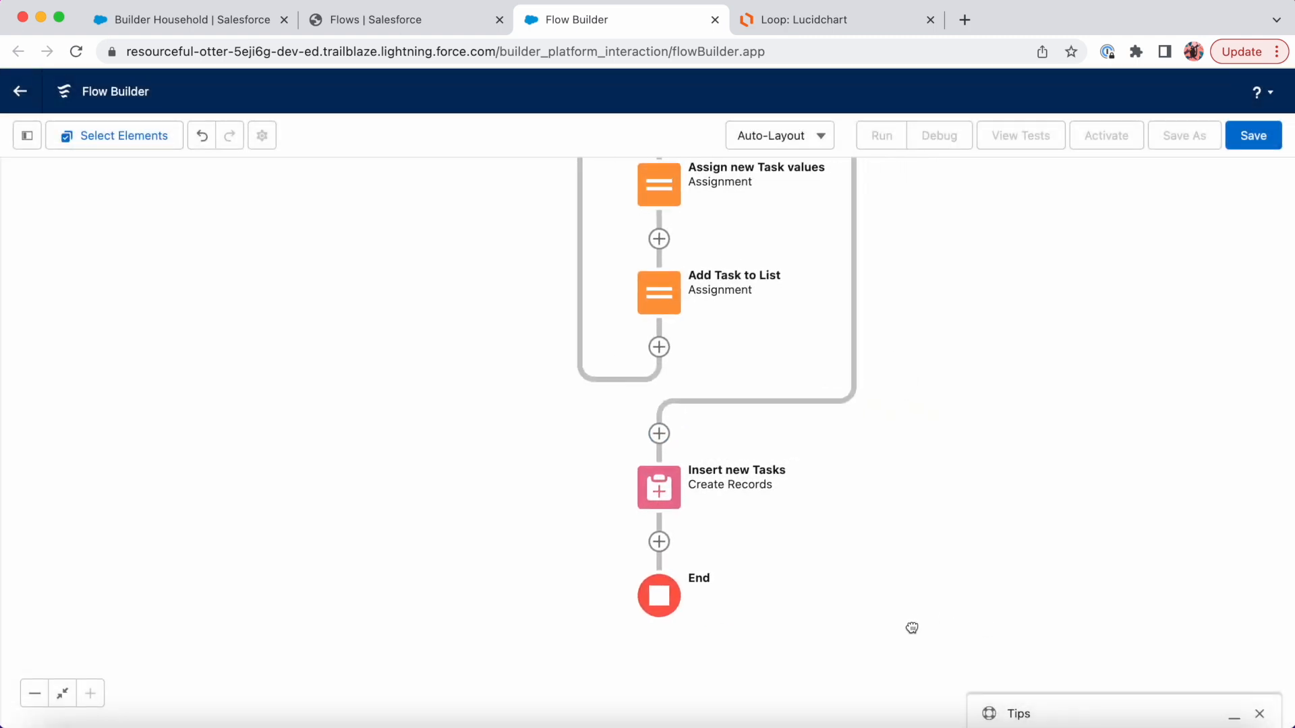
# Step: Add an Update Records element labelled "Update Related Opps" between Insert new Tasks and End
pyautogui.moveTo(913, 627); pyautogui.dragTo(961, 545)
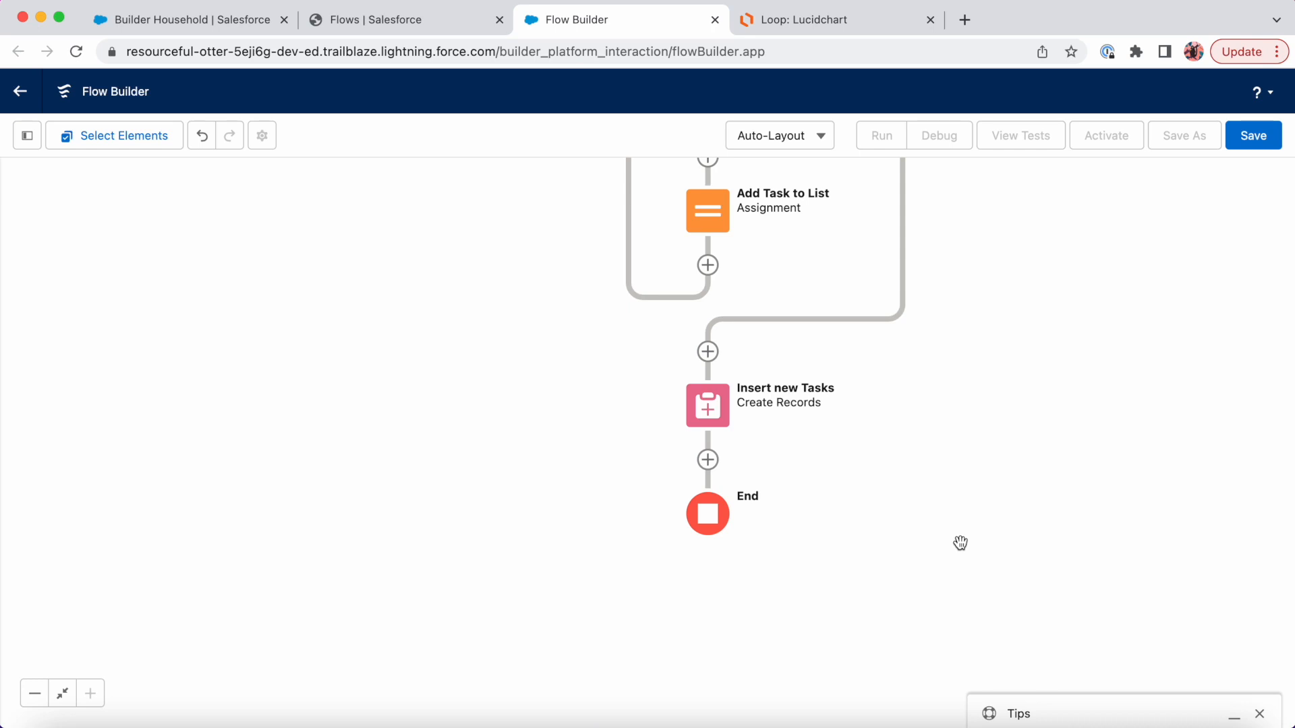
pyautogui.click(708, 460)
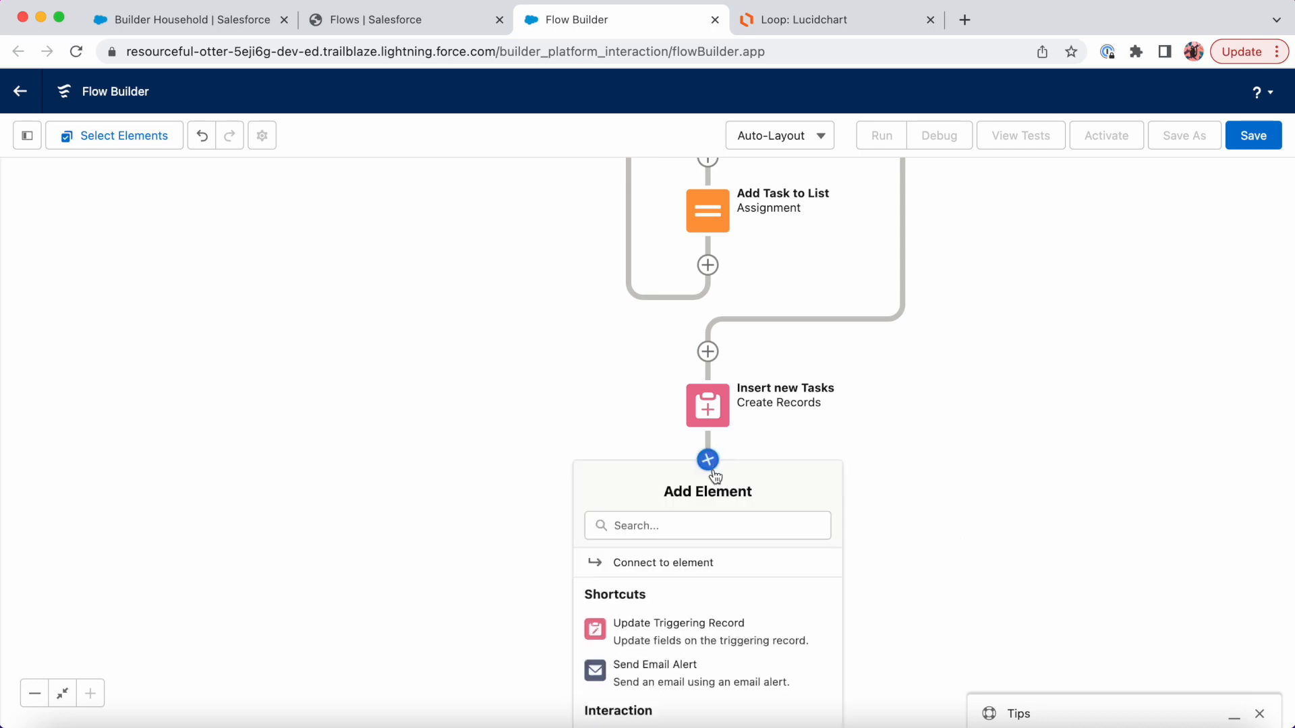
pyautogui.scroll(-10, 696, 641)
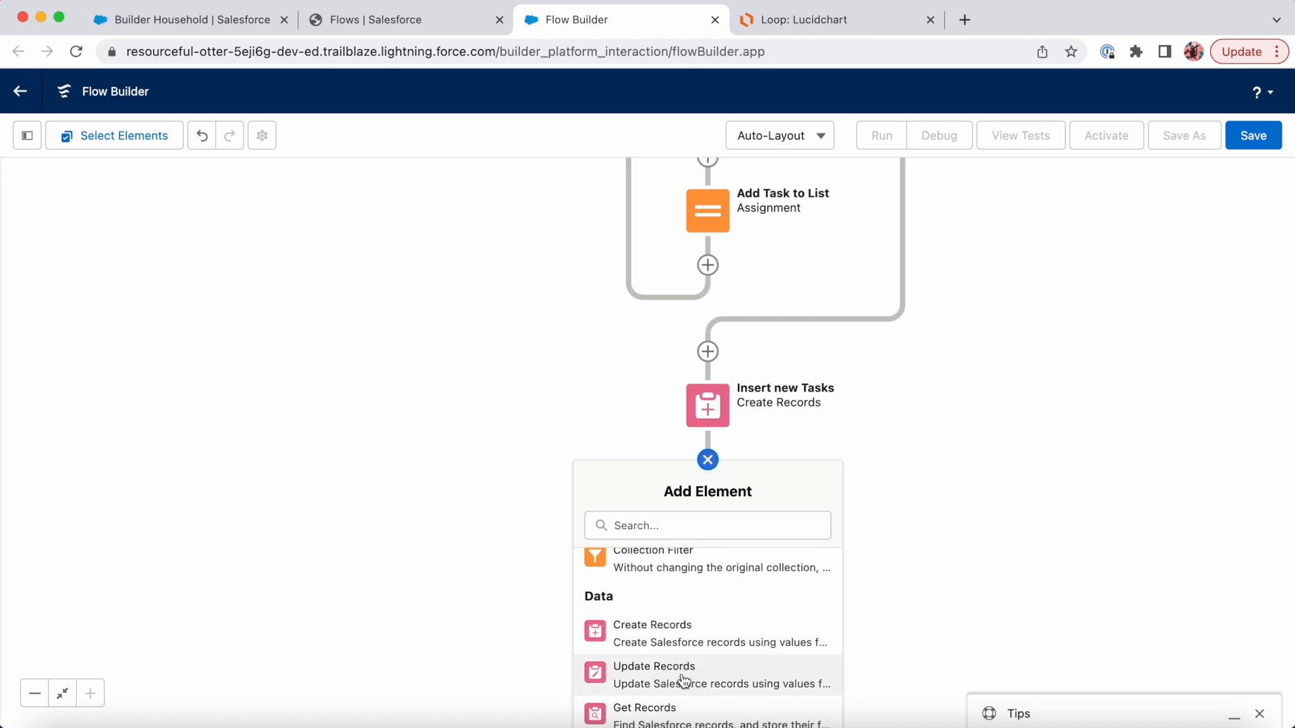
pyautogui.click(684, 682)
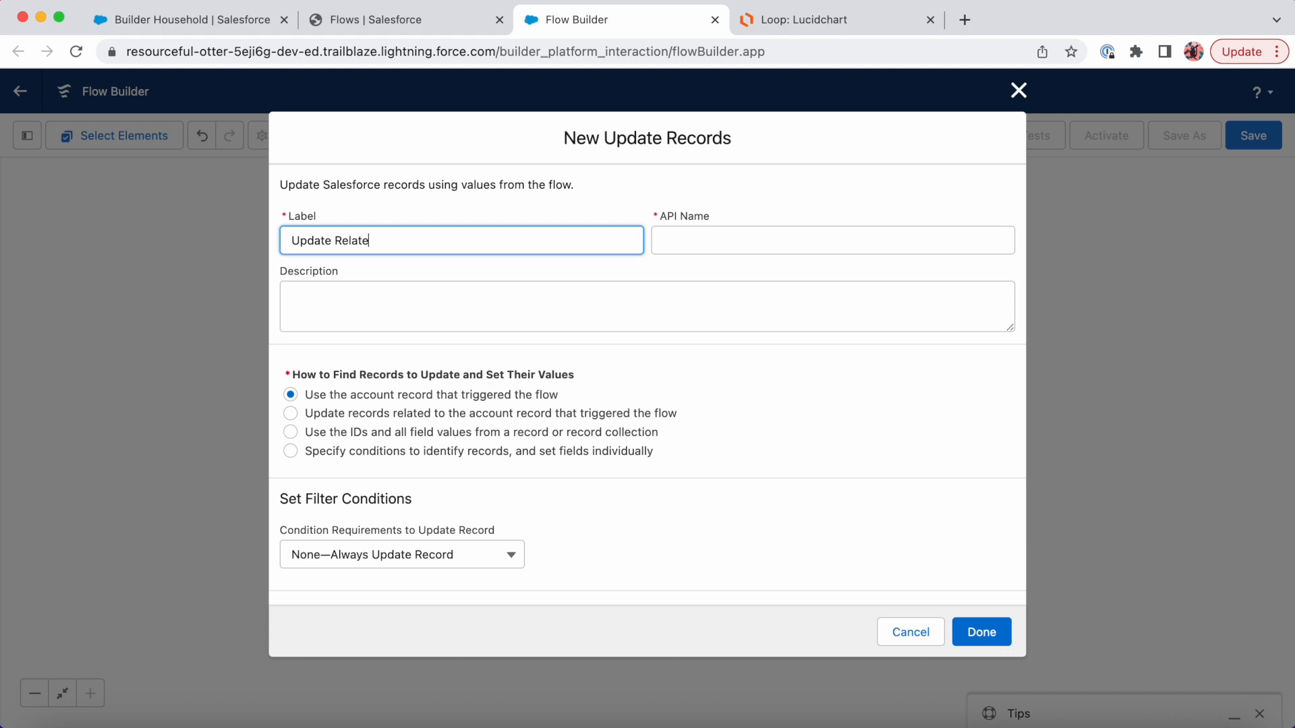
pyautogui.write('Update Related Opps')
pyautogui.press('Tab')
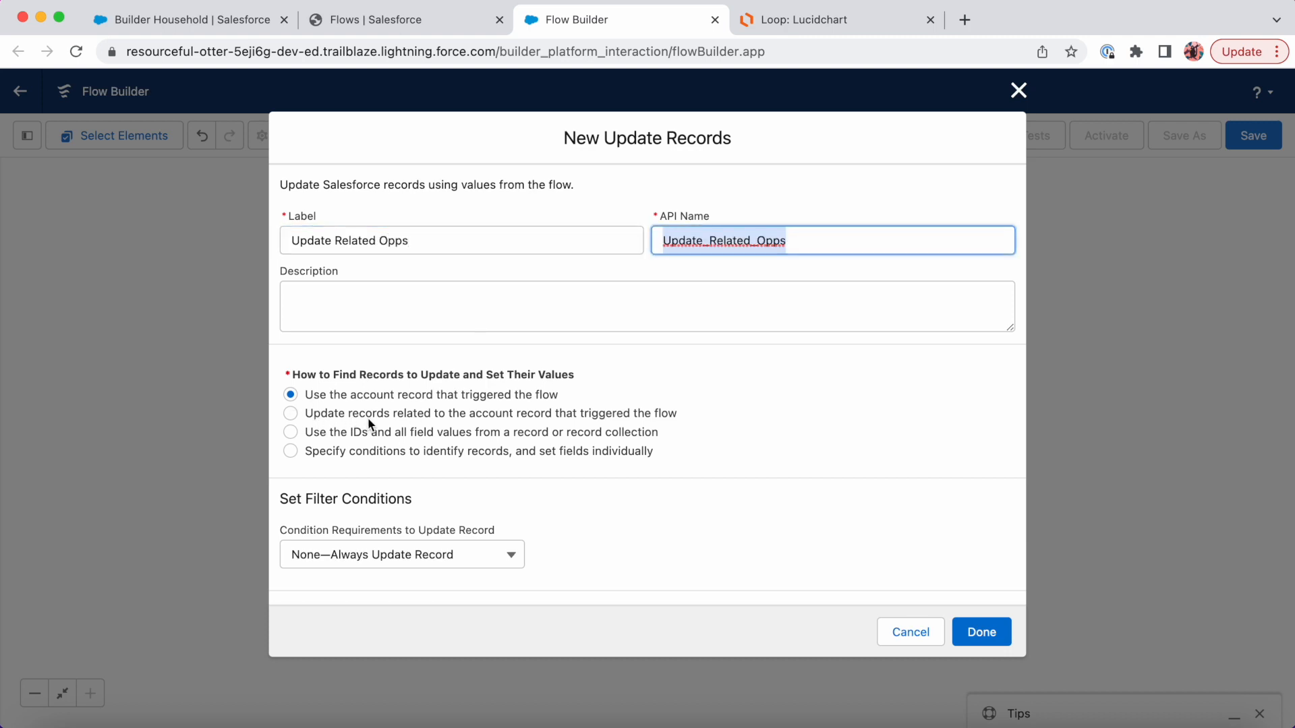
# Step: Choose to update records related to the triggering account, using $Record > Opportunities as the related records
pyautogui.click(288, 414)
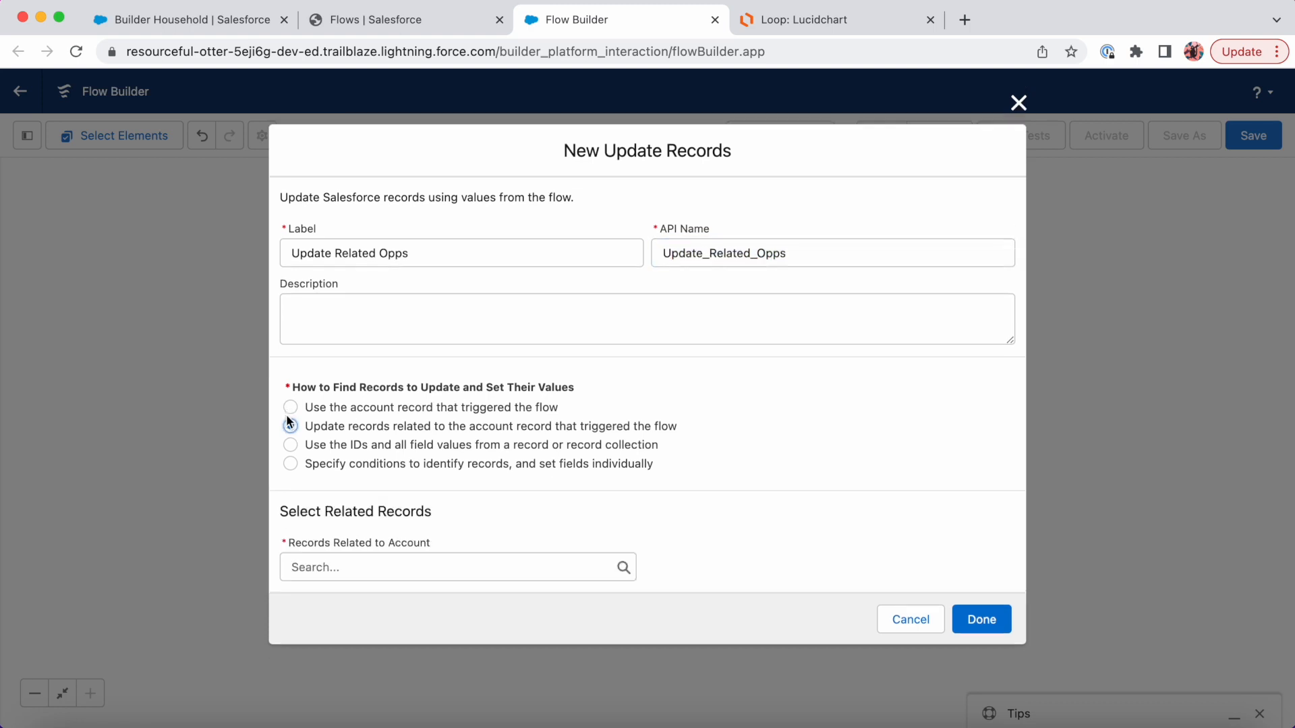
pyautogui.click(365, 564)
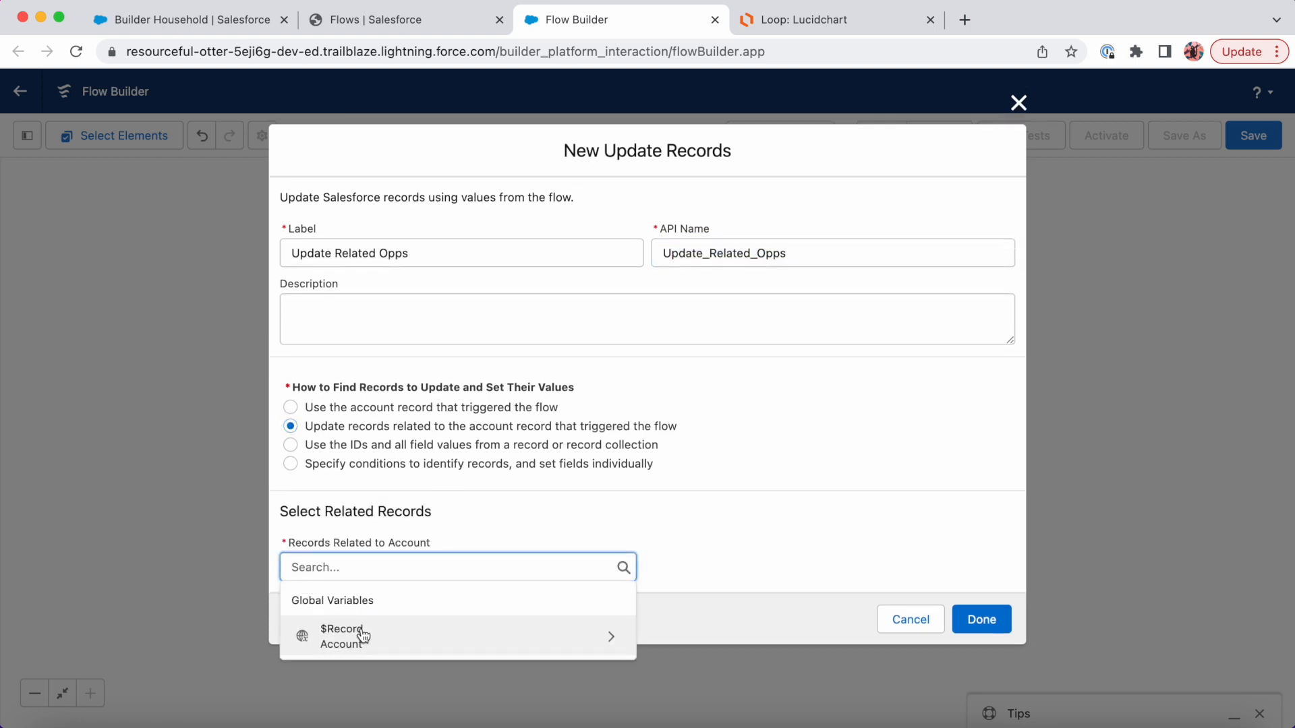
pyautogui.click(361, 636)
pyautogui.write('opp')
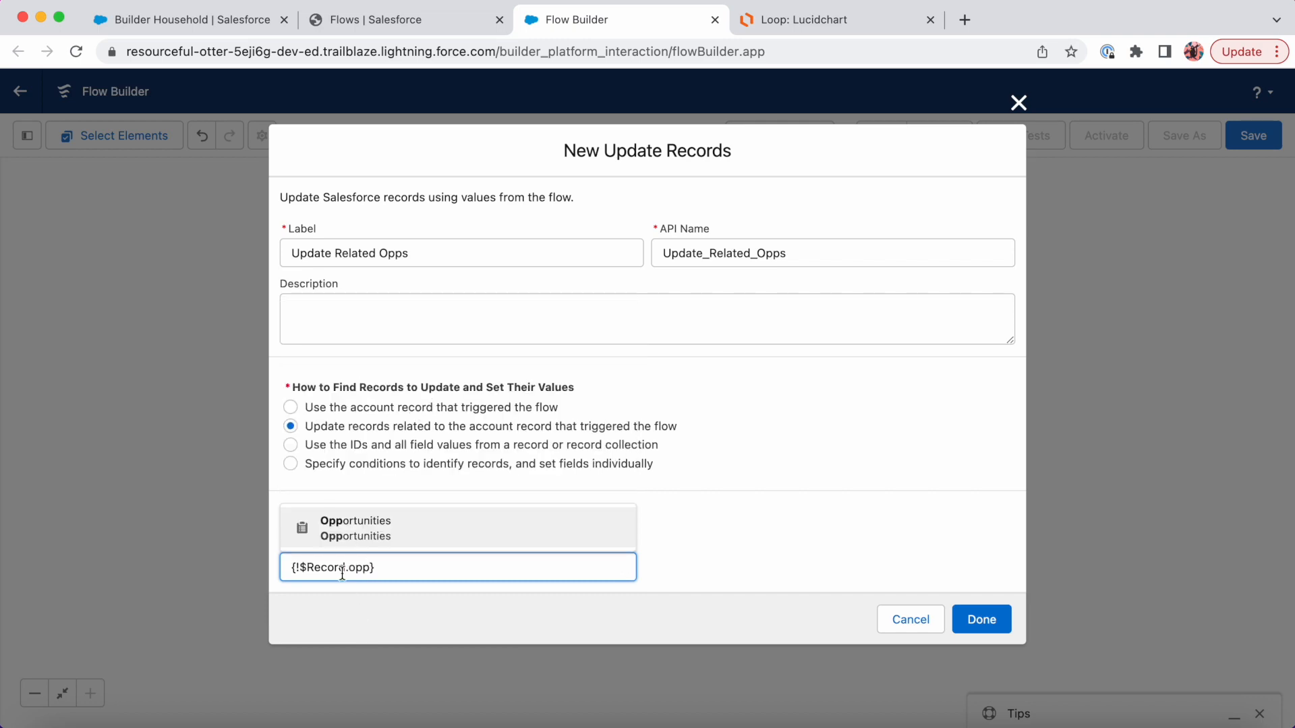
pyautogui.click(376, 533)
# Step: Set the opportunities' StageName field to Closed Lost, and finish the Update Records element
pyautogui.scroll(-5, 655, 476)
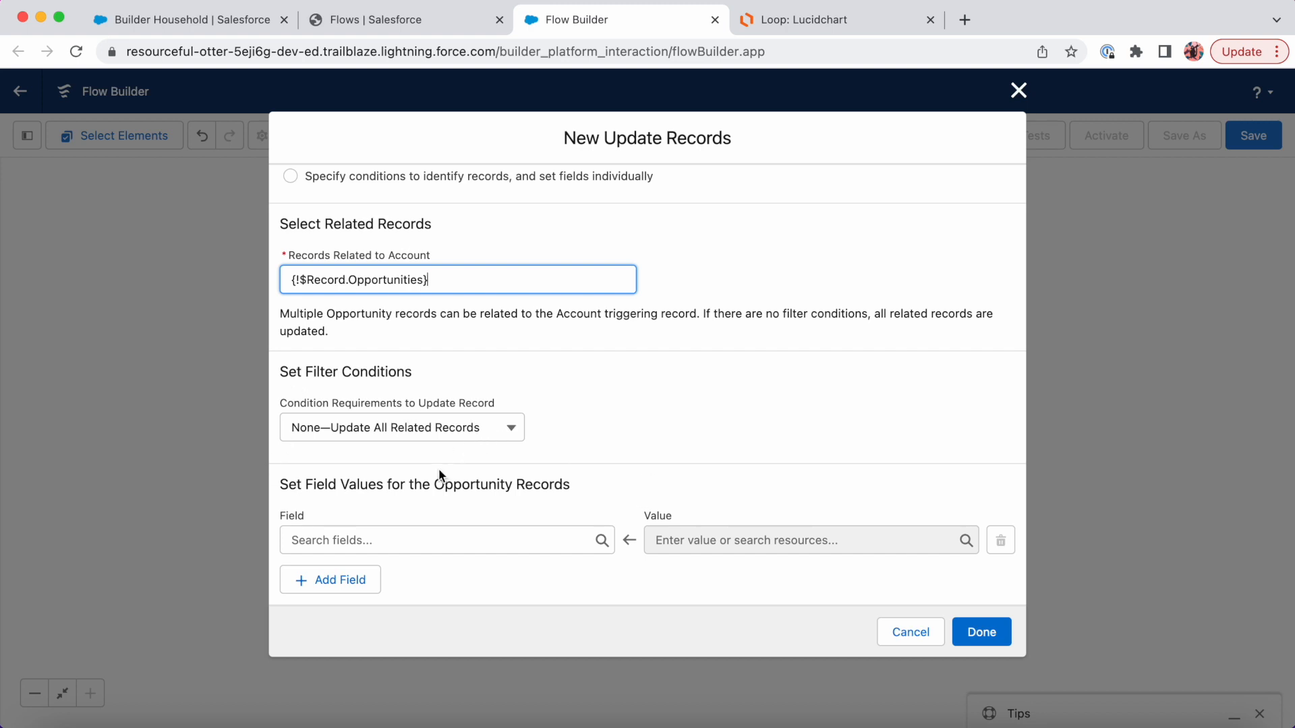
pyautogui.click(406, 527)
pyautogui.write('stage')
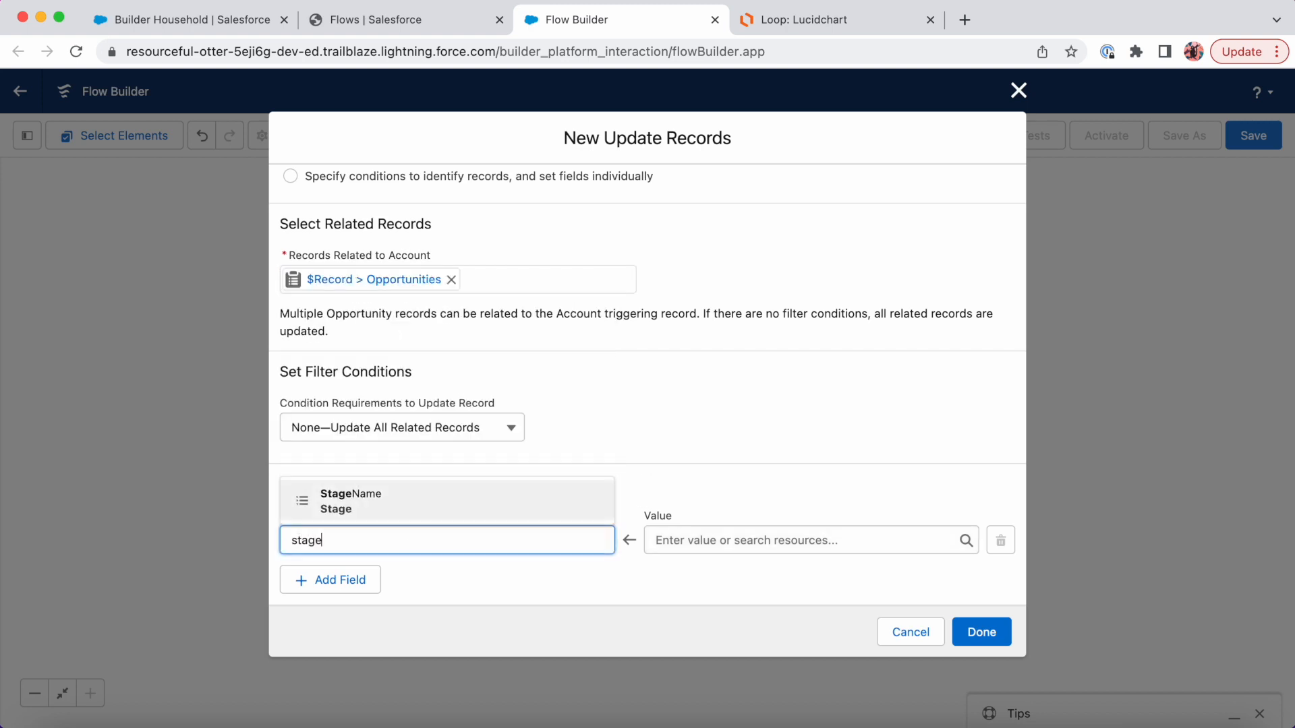
pyautogui.click(419, 504)
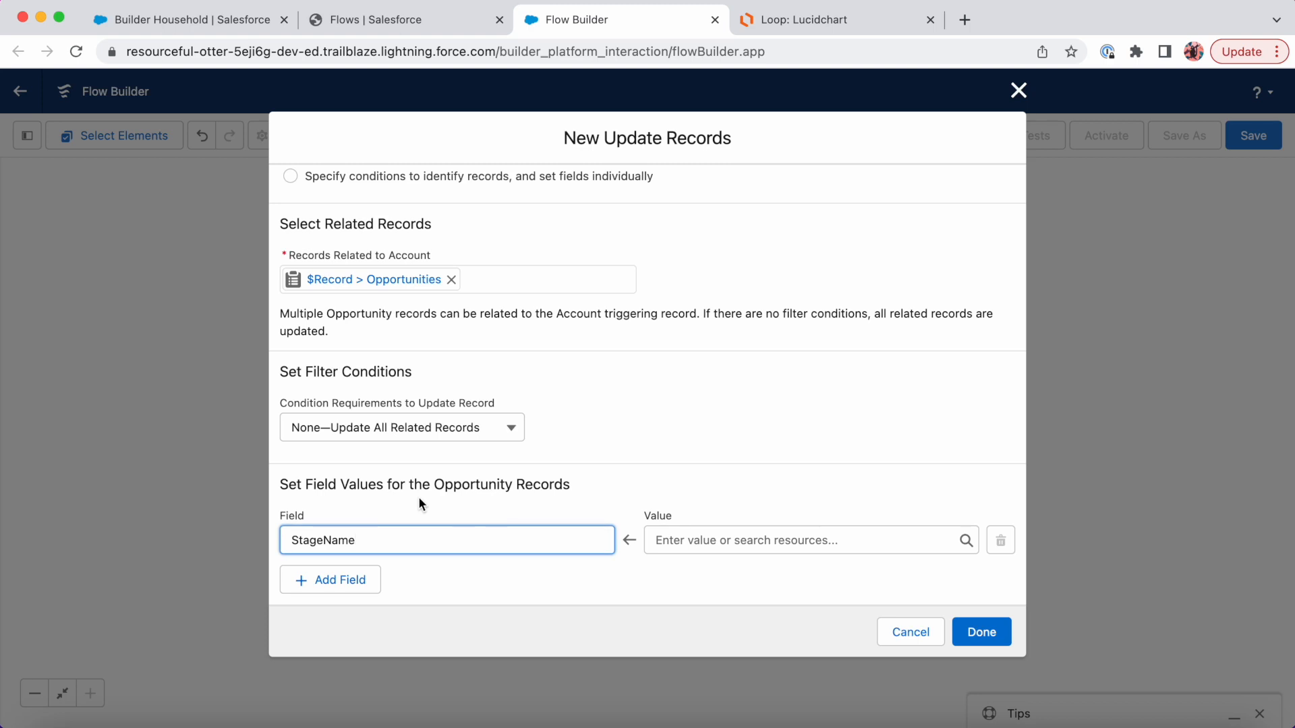
pyautogui.click(696, 539)
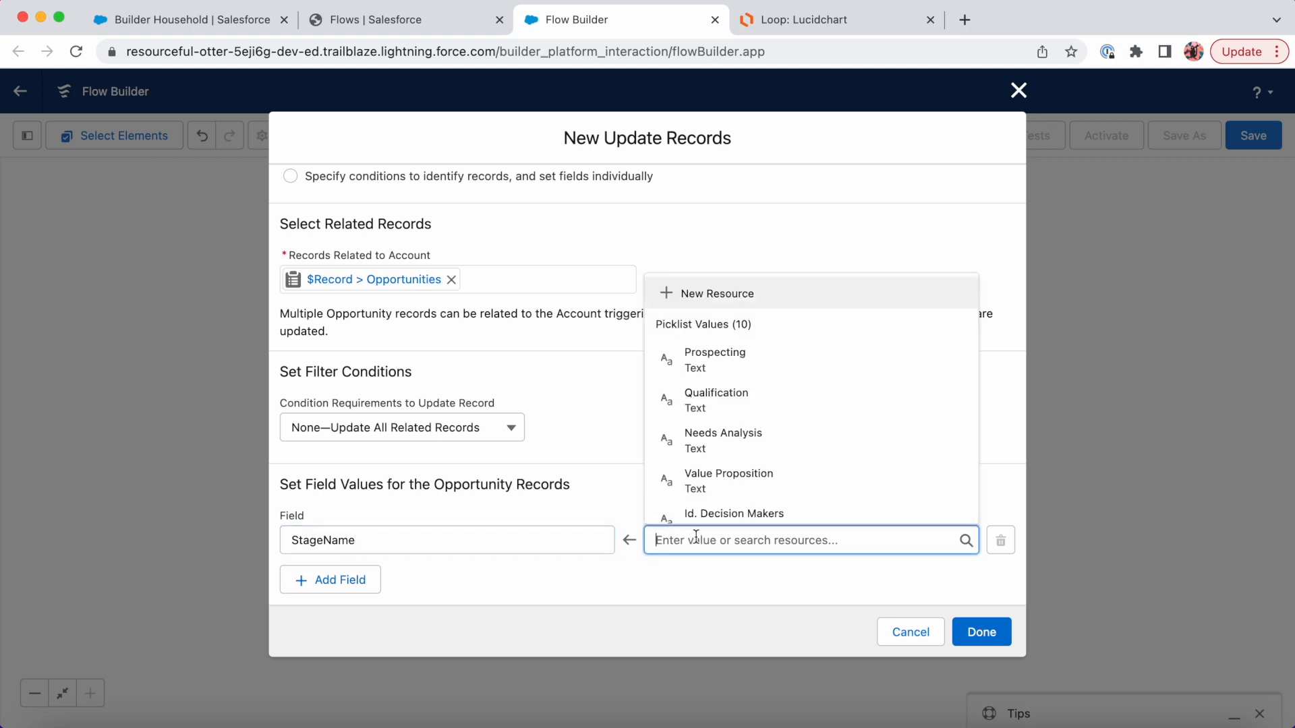
pyautogui.scroll(-5, 766, 463)
pyautogui.scroll(-3, 766, 466)
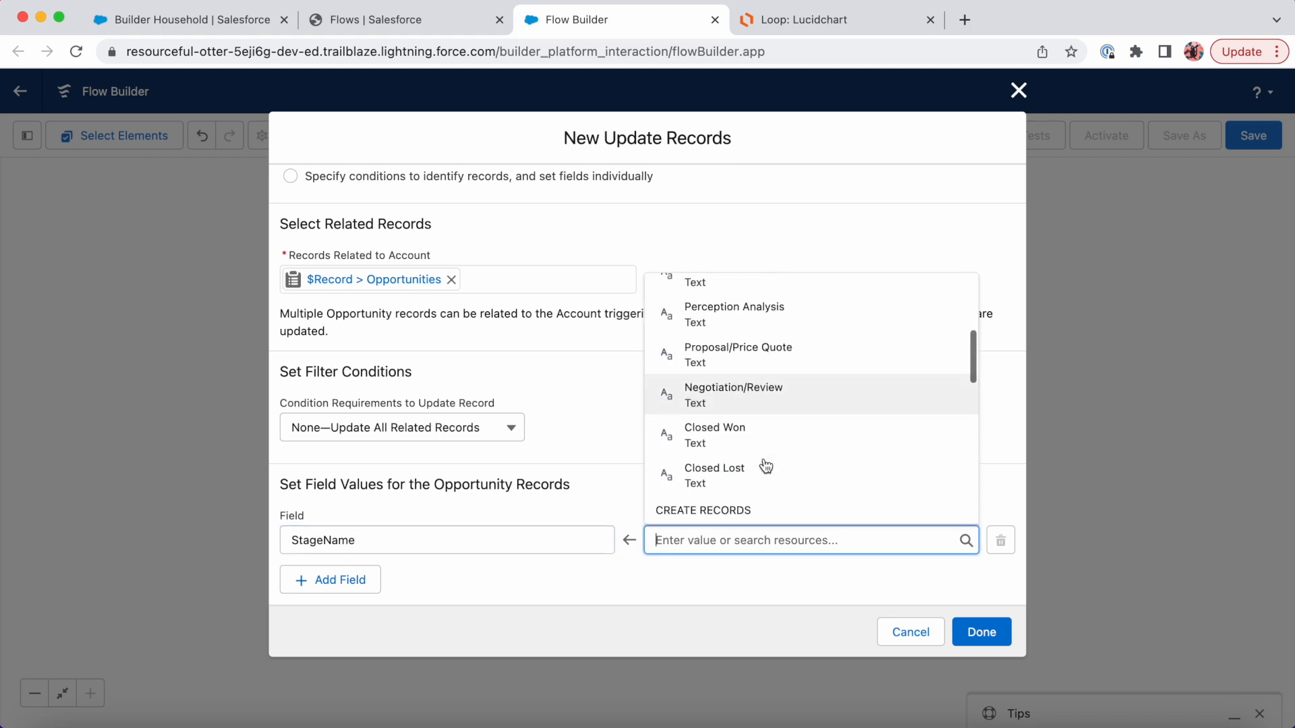
pyautogui.click(762, 439)
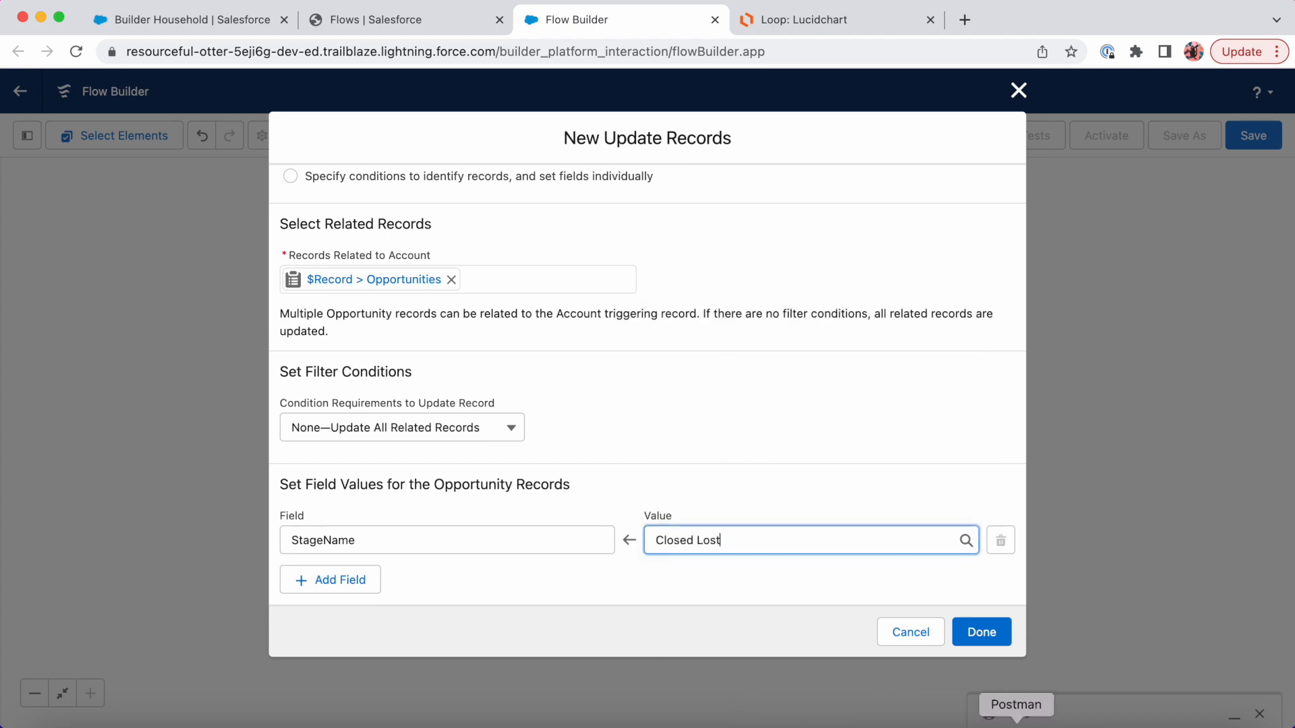
pyautogui.click(982, 632)
# Step: Review the whole flow from the Start element's trigger settings through the contact loop to the End element
pyautogui.scroll(10, 1009, 498)
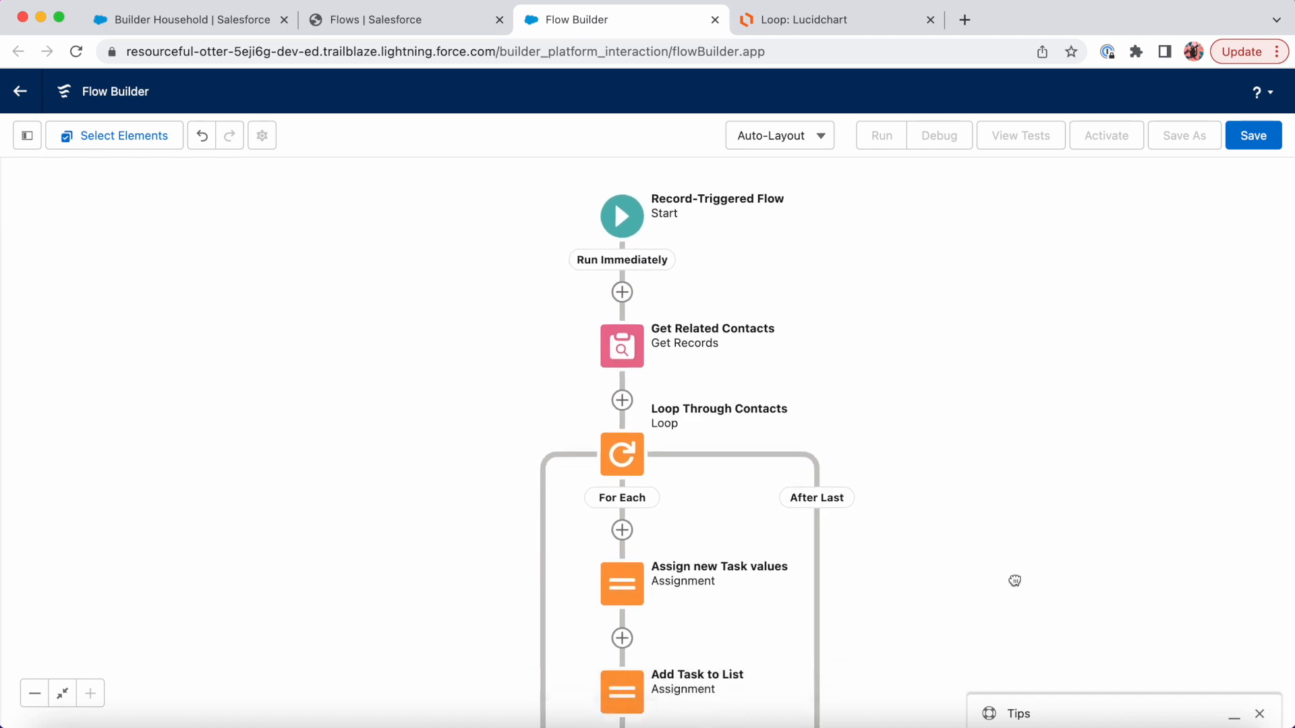
pyautogui.click(618, 213)
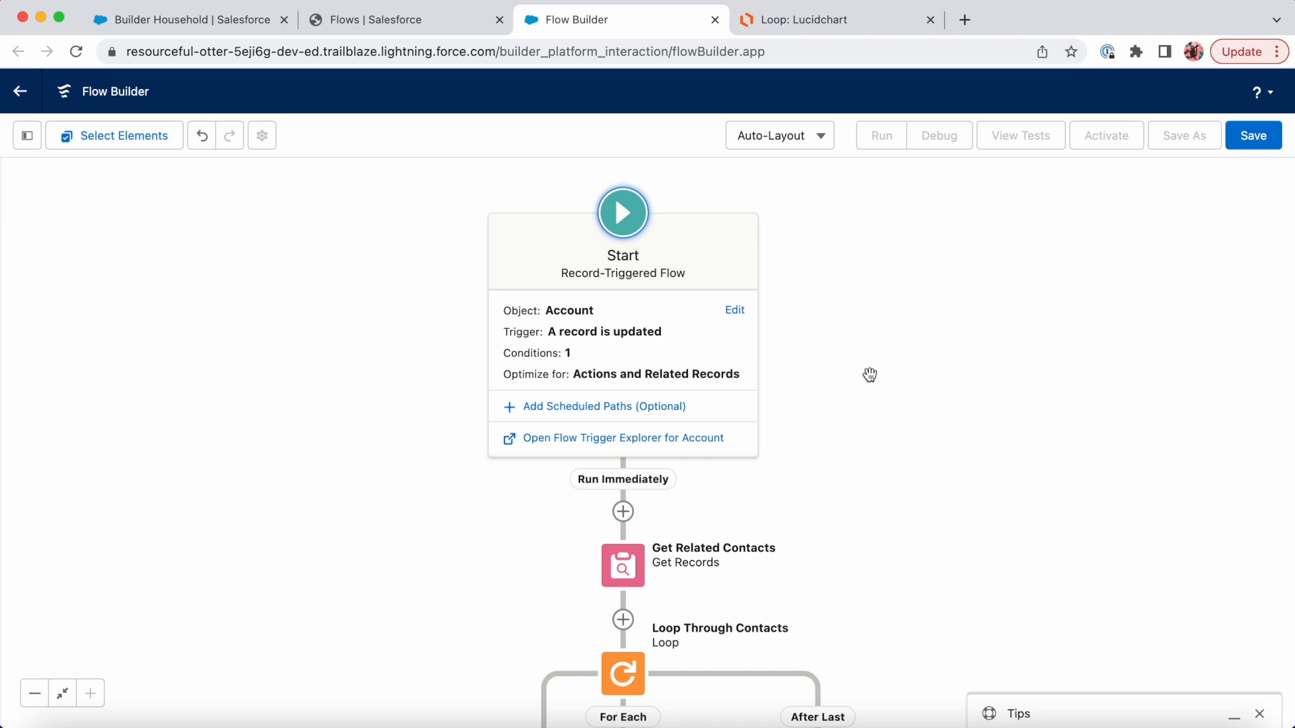
pyautogui.scroll(-6, 869, 373)
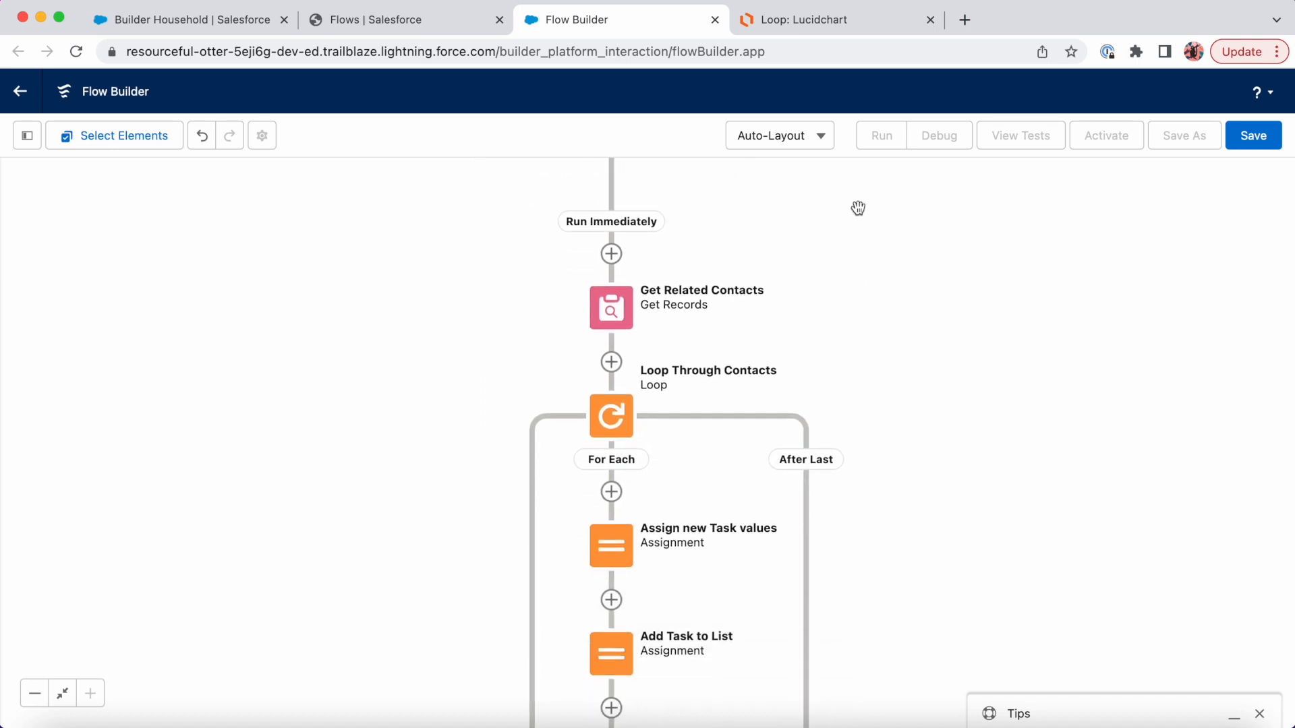
pyautogui.scroll(1, 906, 276)
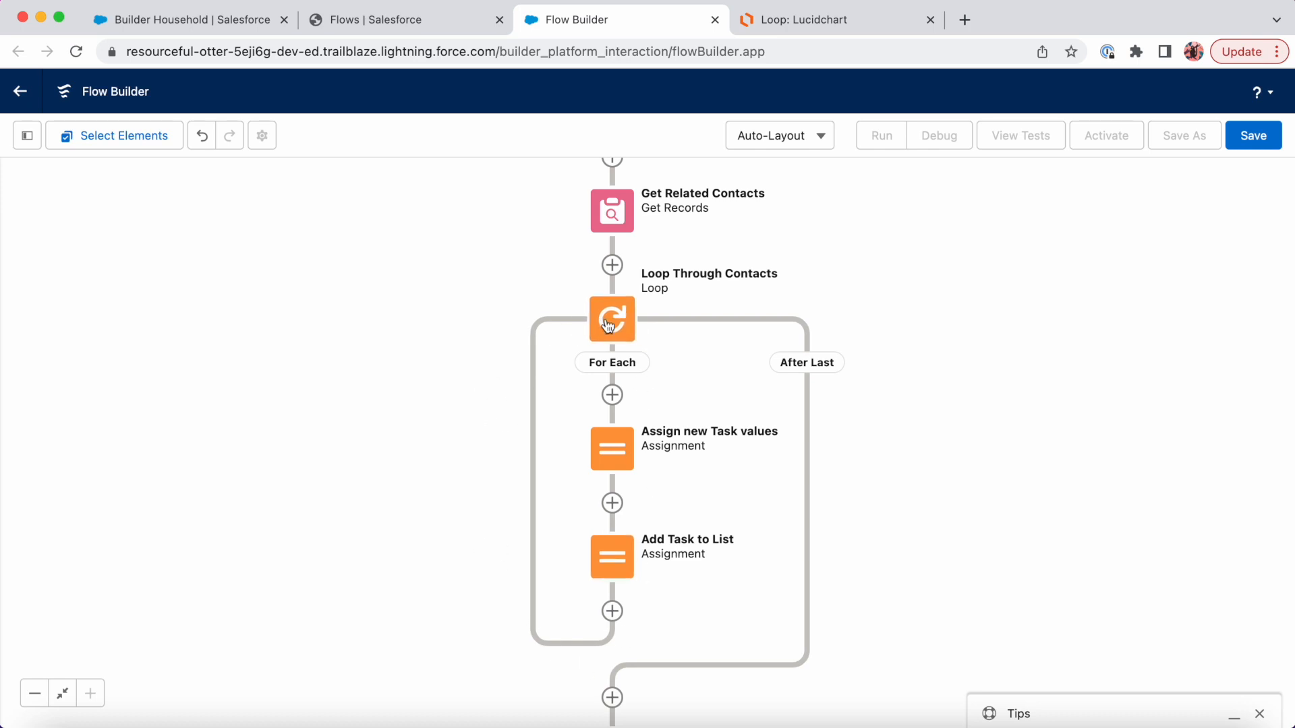
pyautogui.scroll(-3, 750, 558)
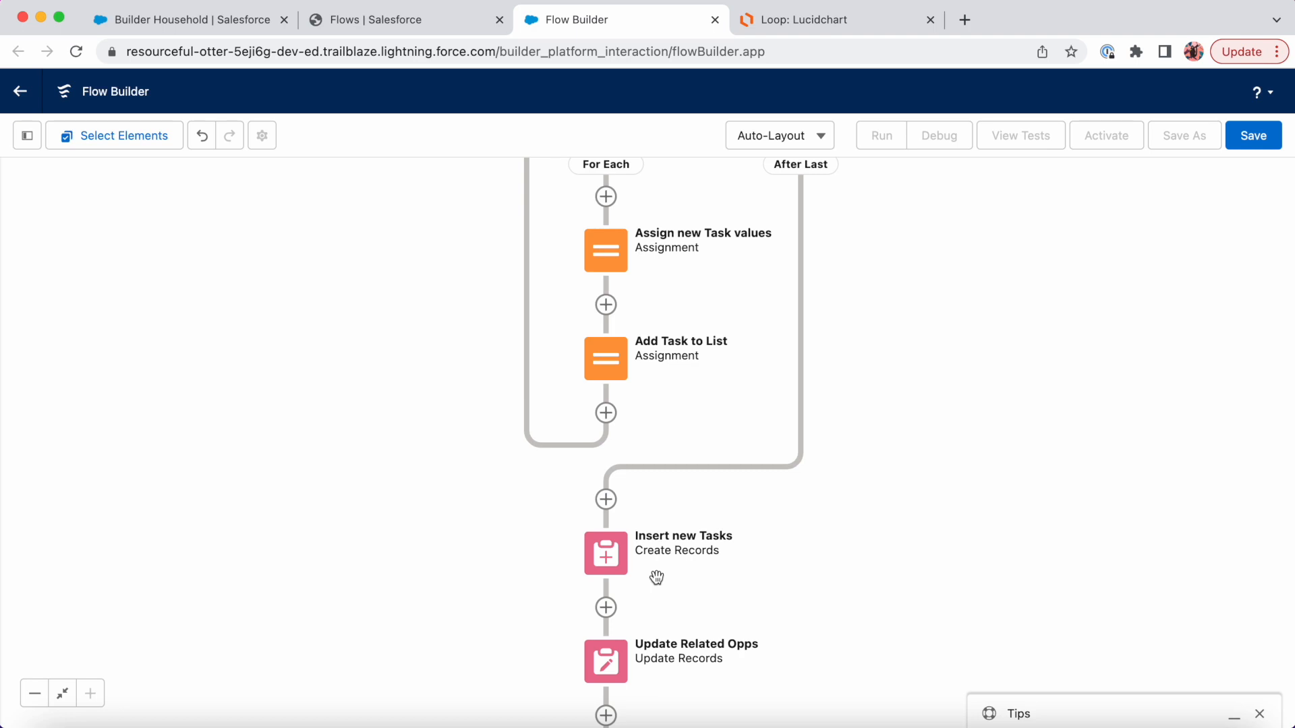
pyautogui.rightClick(791, 563)
pyautogui.click(748, 573)
pyautogui.moveTo(748, 573); pyautogui.dragTo(739, 468)
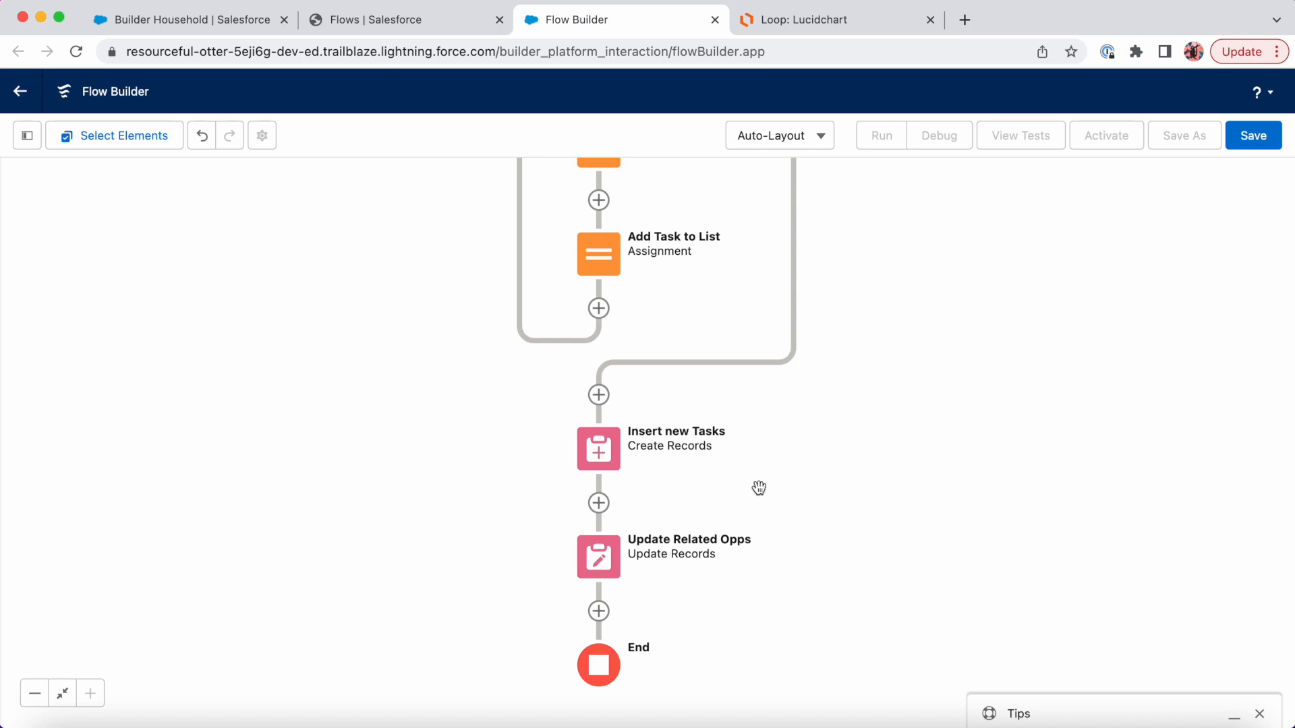
# Step: Save the flow with the label "Account Flow" and activate it
pyautogui.click(1254, 137)
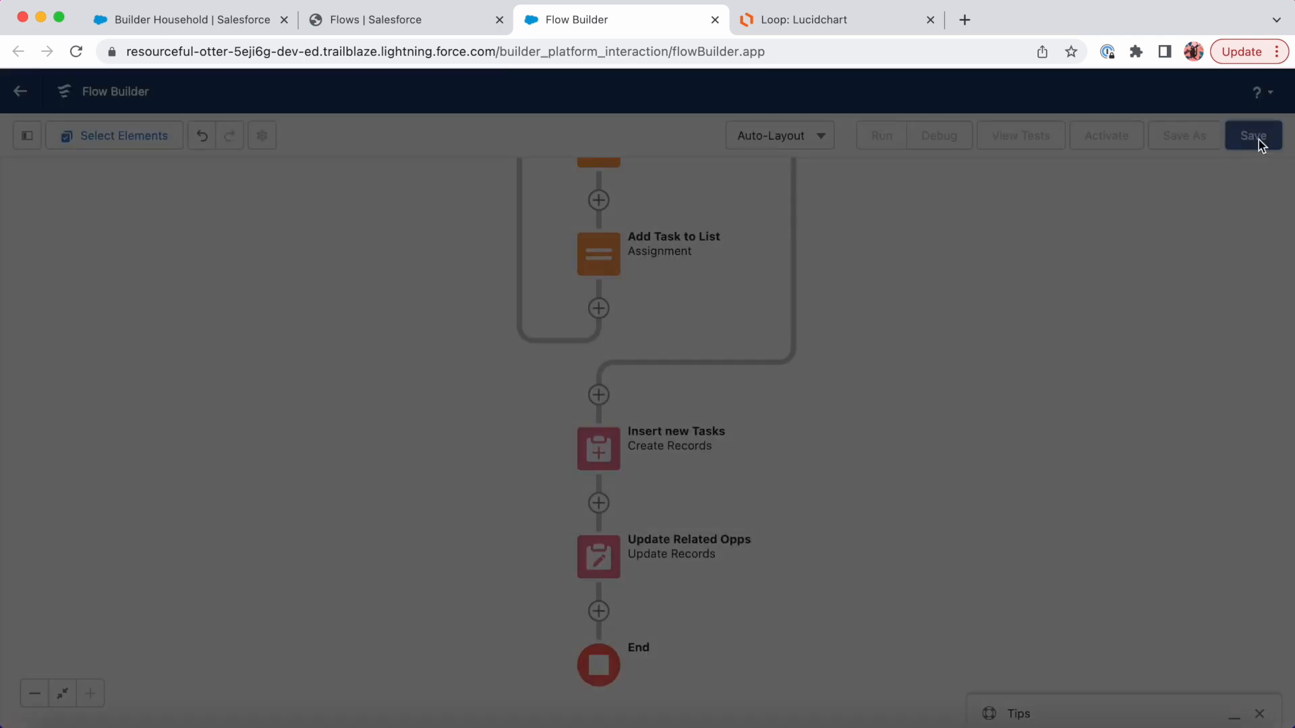
pyautogui.click(513, 336)
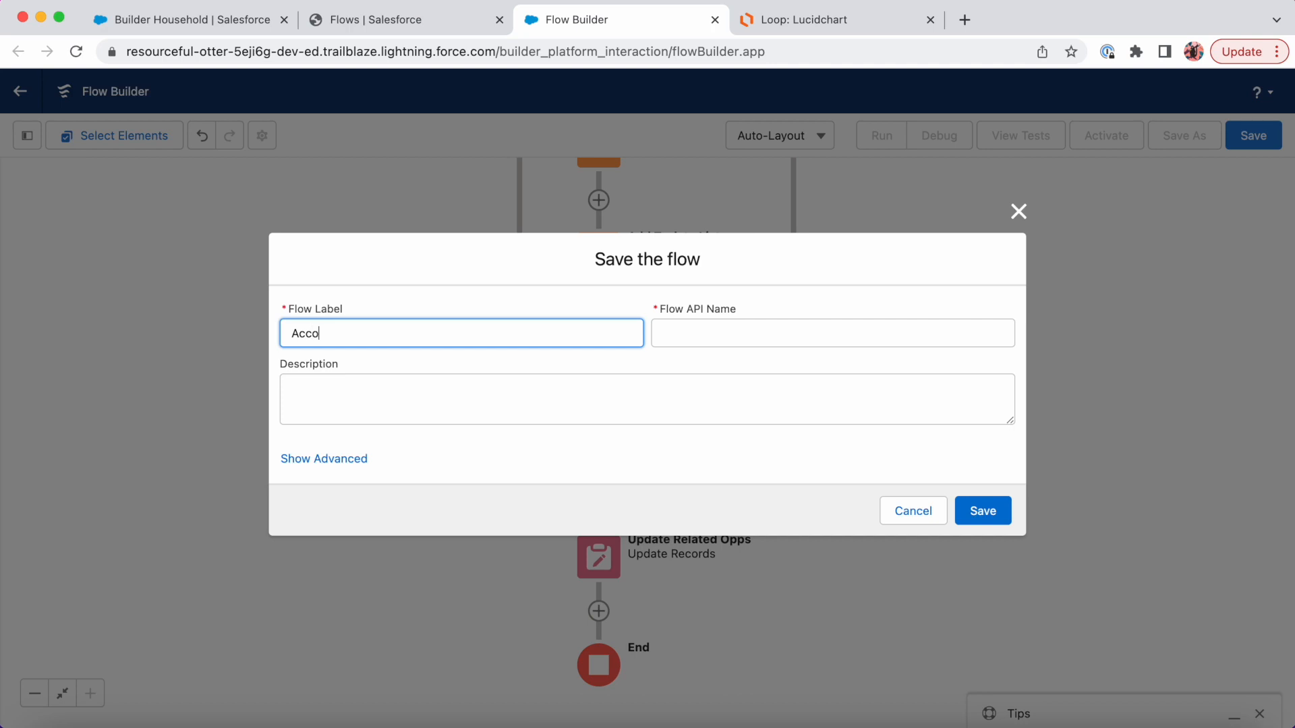
pyautogui.click(723, 352)
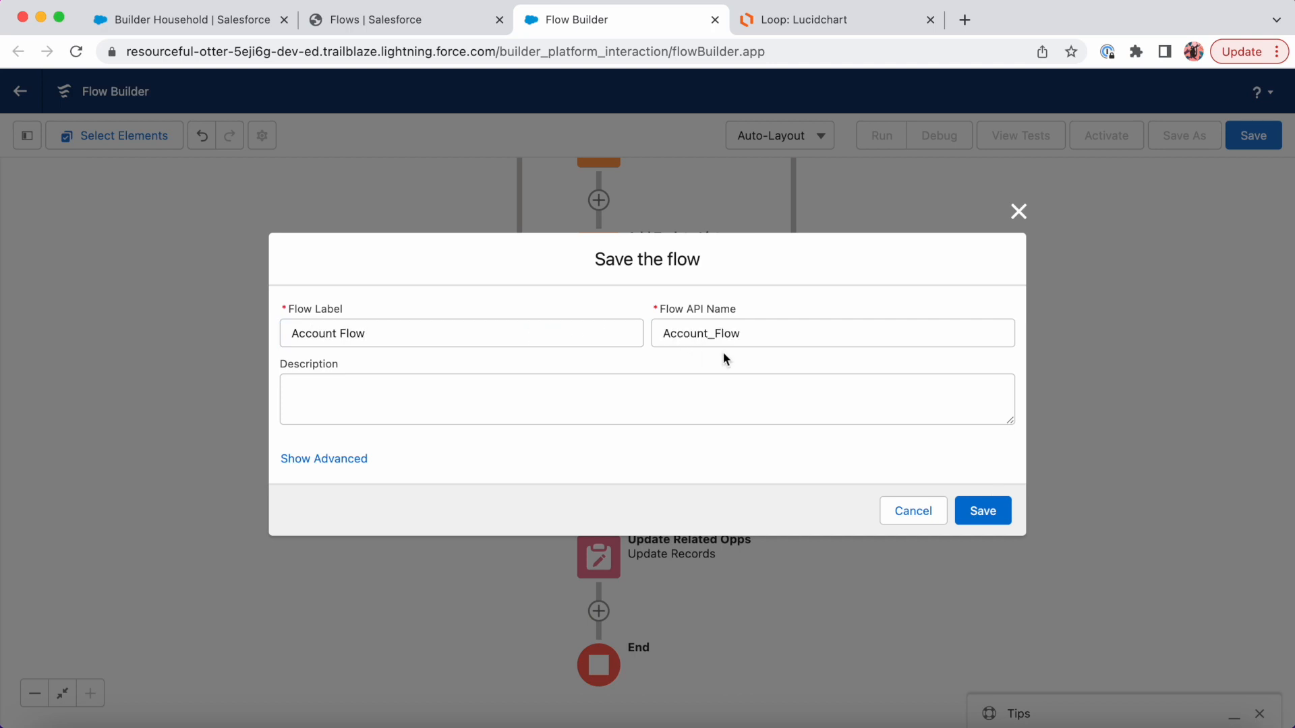
pyautogui.click(992, 511)
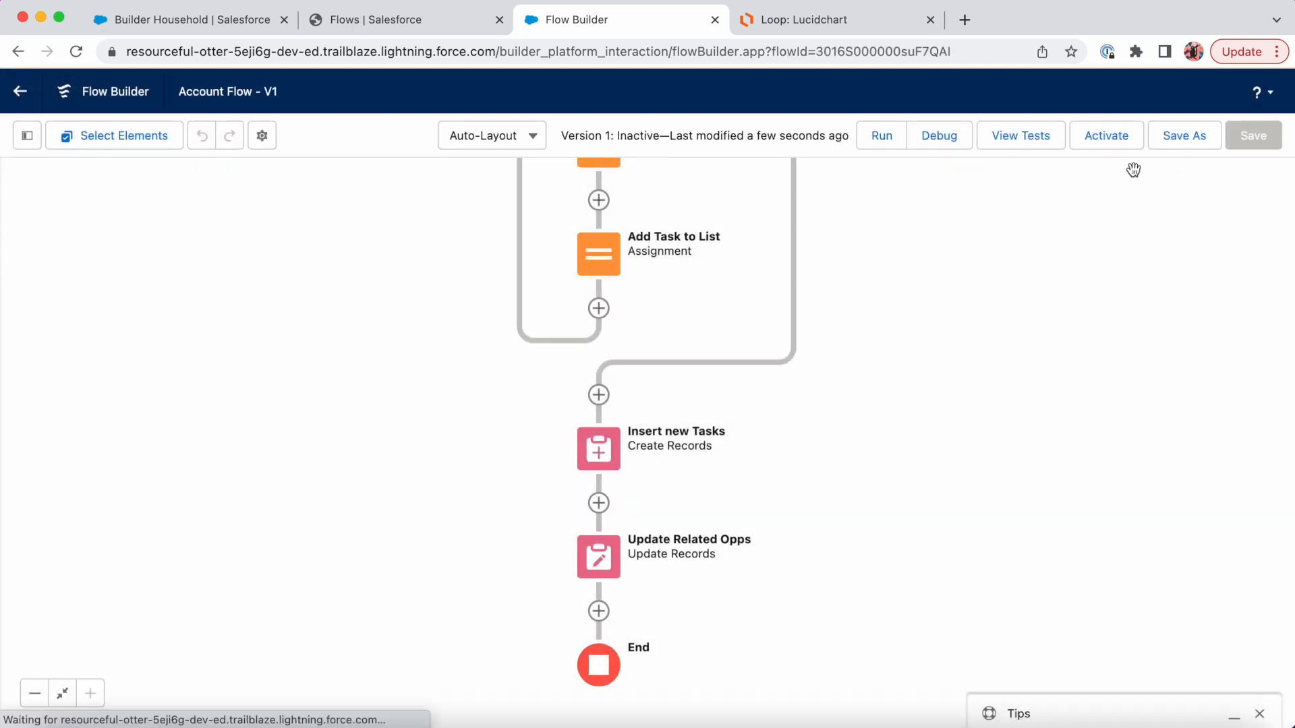
pyautogui.click(1107, 140)
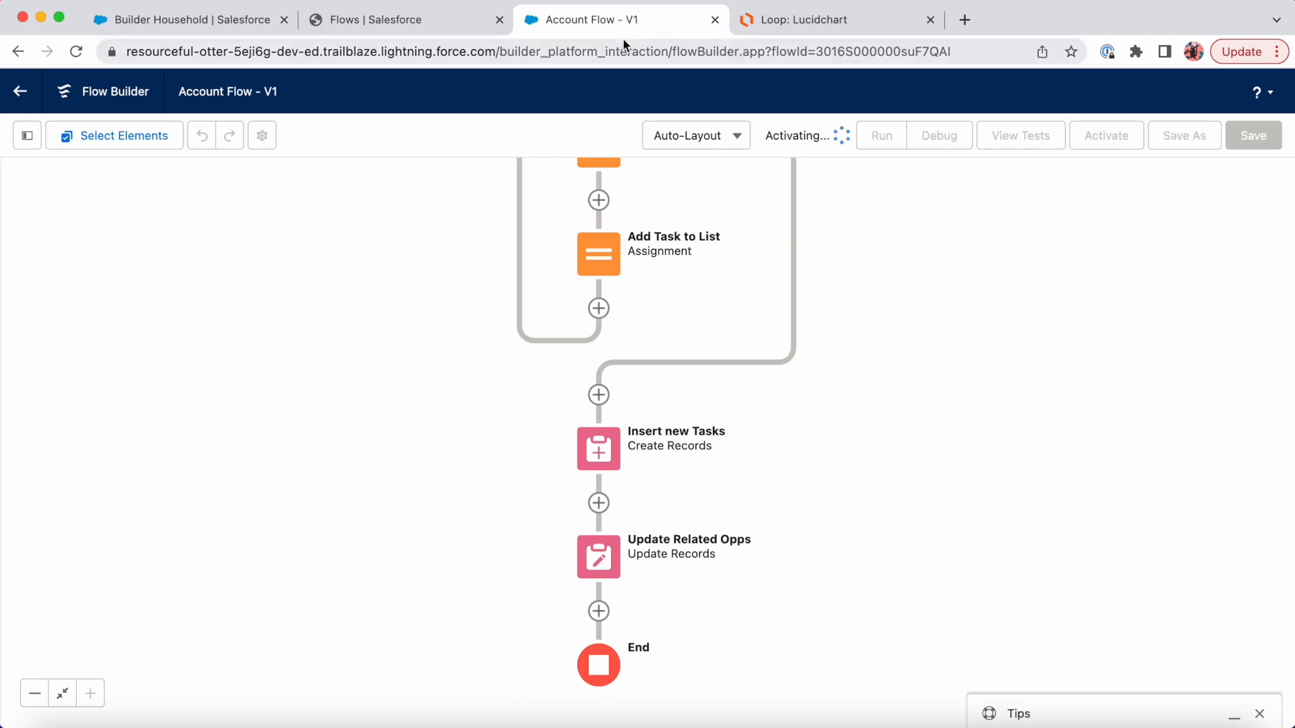
# Step: Switch to the Builder Household account record, reload it and show its details
pyautogui.click(234, 25)
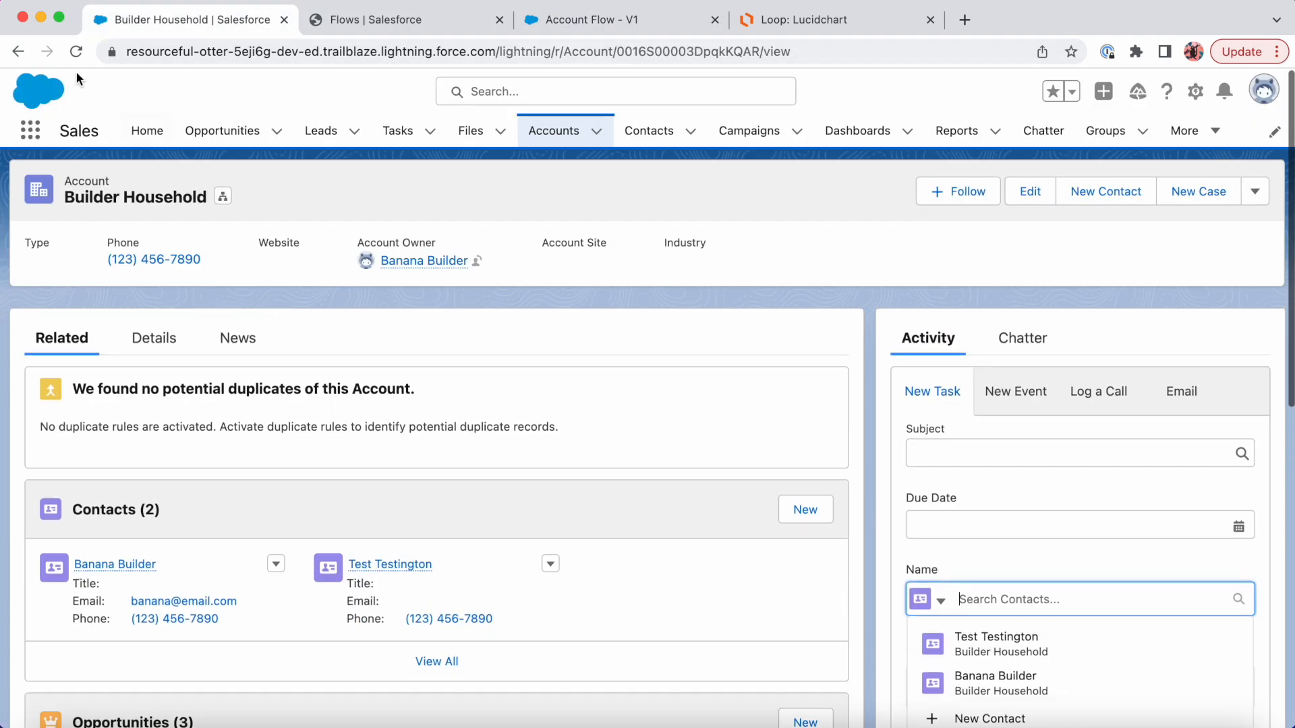
pyautogui.click(74, 54)
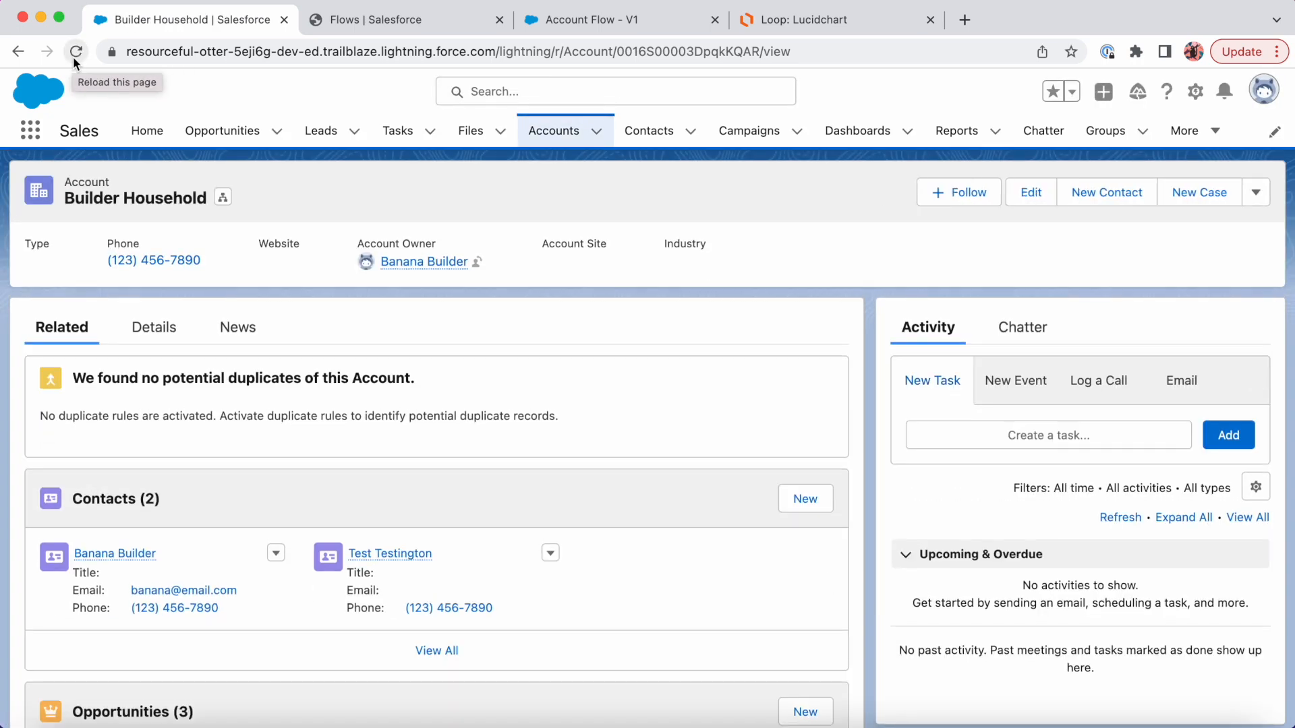
pyautogui.click(171, 342)
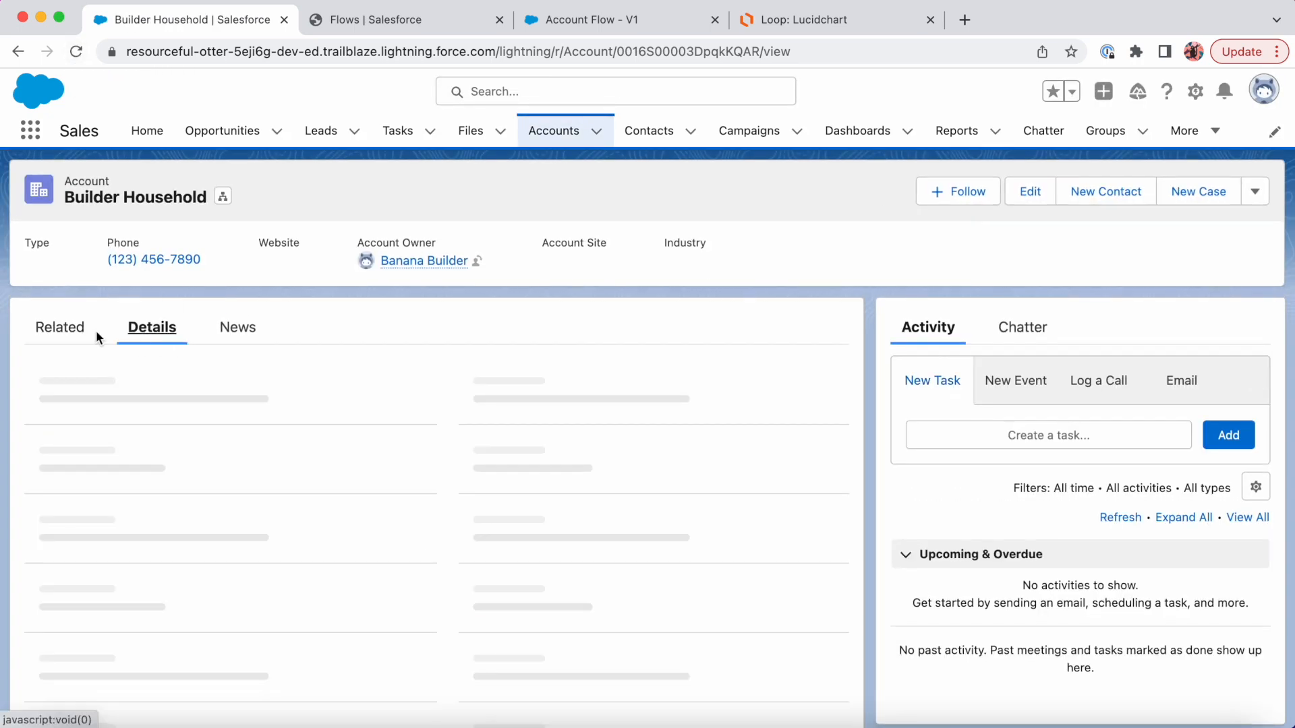
# Step: Clear the account's Is Active checkbox, save the record, and check its upcoming activities
pyautogui.scroll(-3, 203, 463)
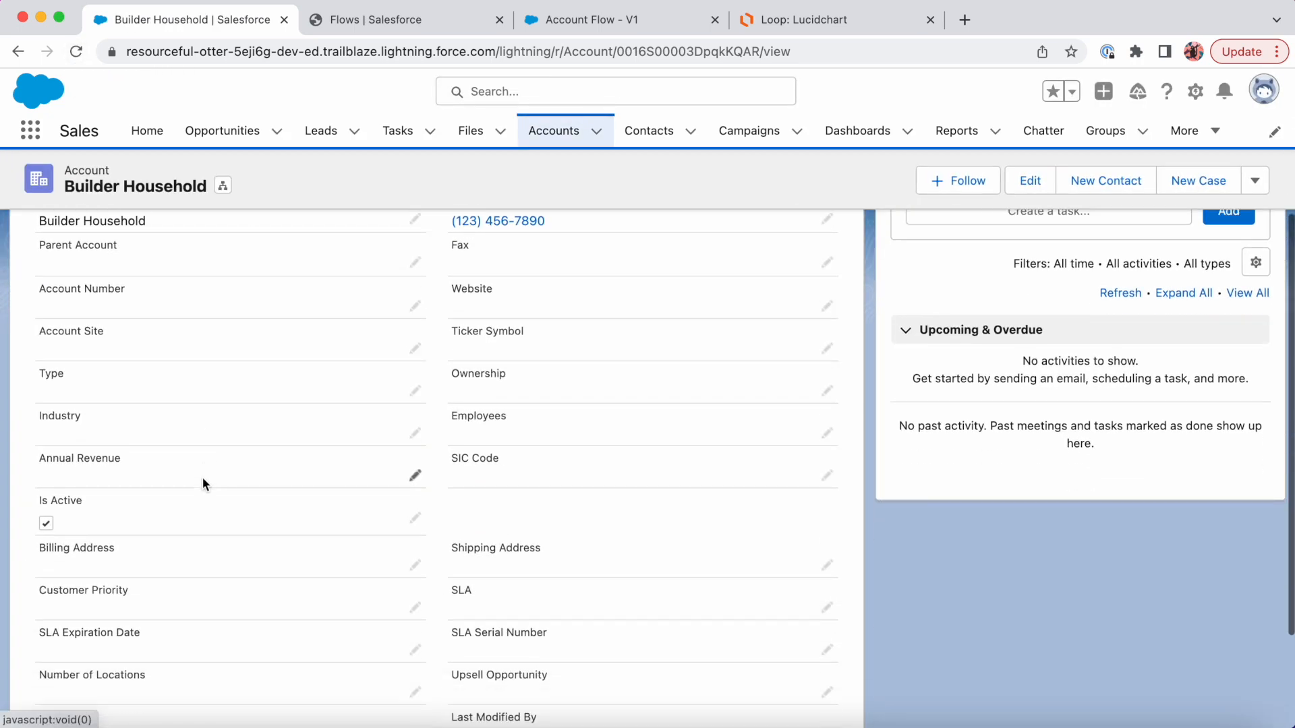
pyautogui.click(414, 518)
pyautogui.click(53, 526)
pyautogui.click(491, 700)
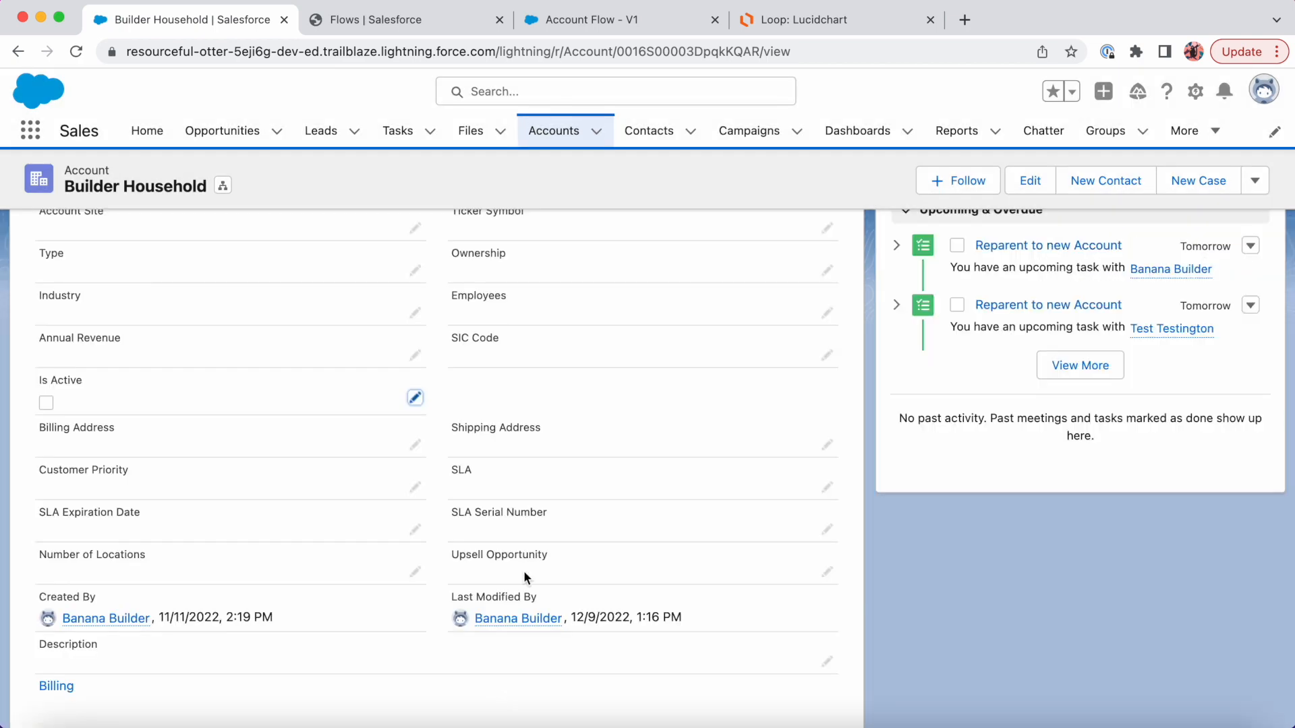
pyautogui.scroll(3, 570, 549)
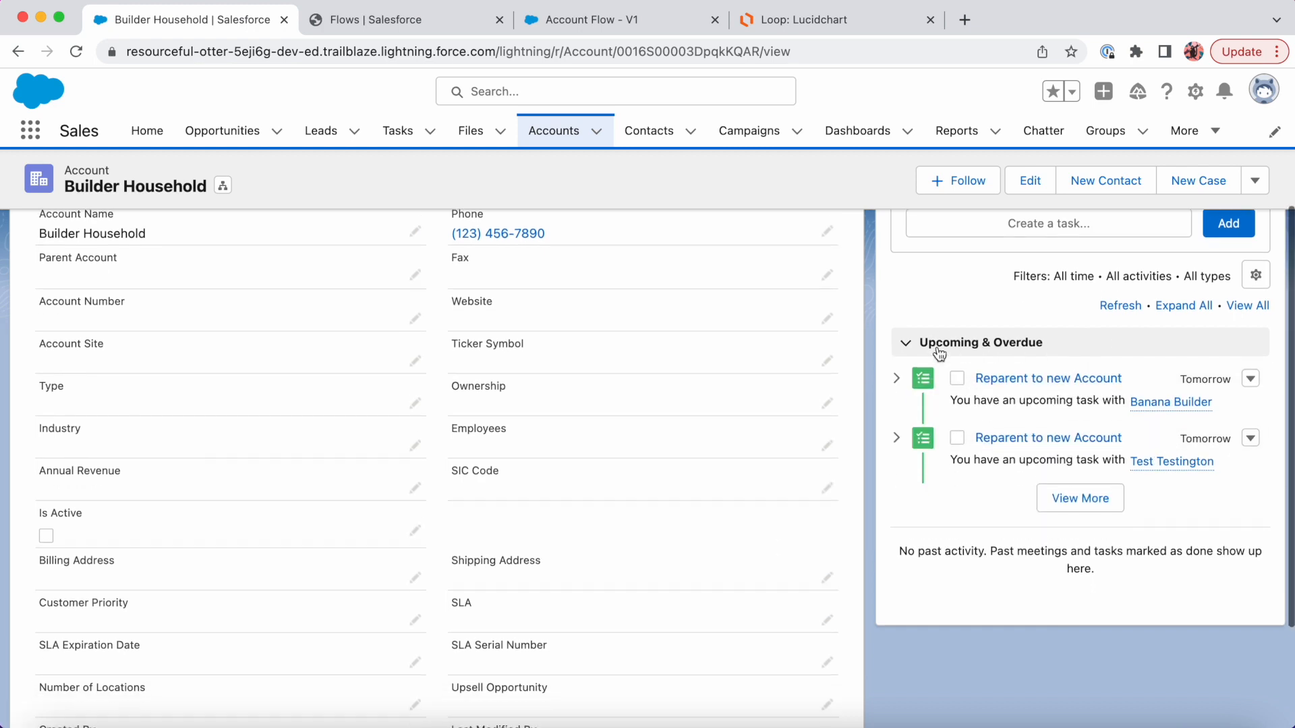
# Step: Show the Builder Household account's related records and open both related contacts in separate browser tabs
pyautogui.scroll(3, 939, 353)
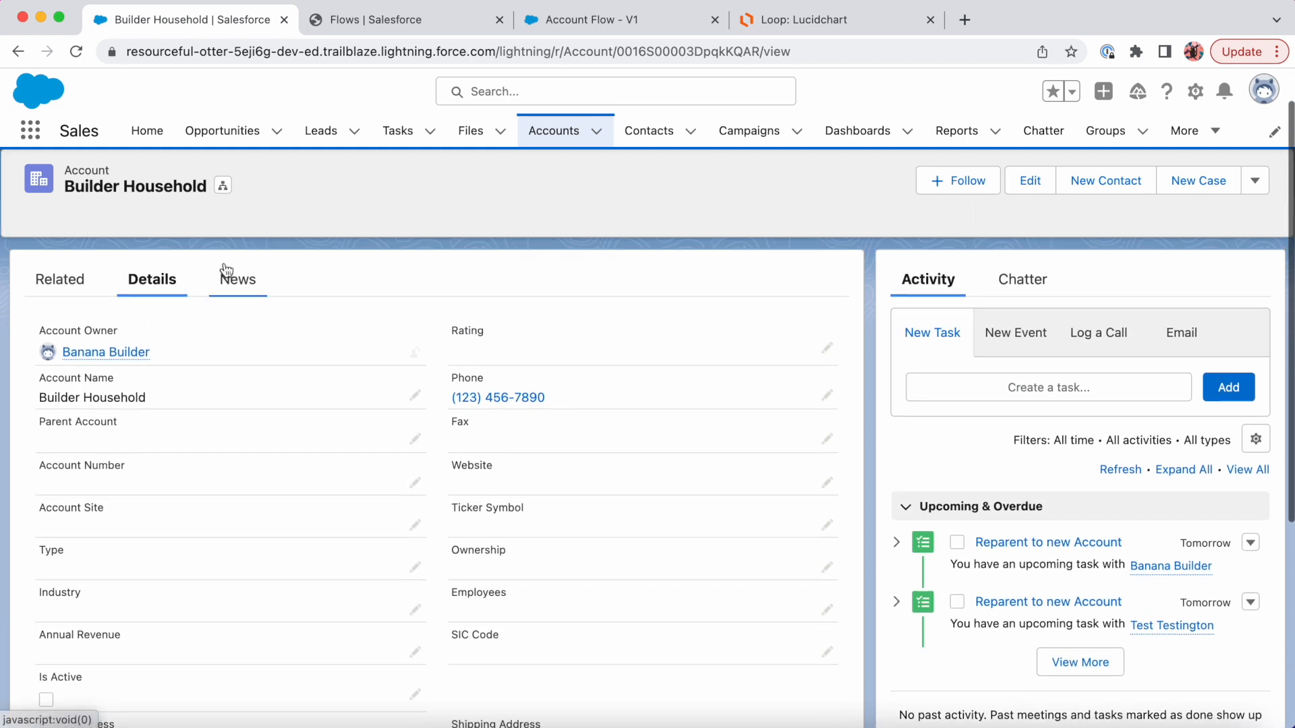
pyautogui.click(62, 282)
pyautogui.scroll(-1, 114, 375)
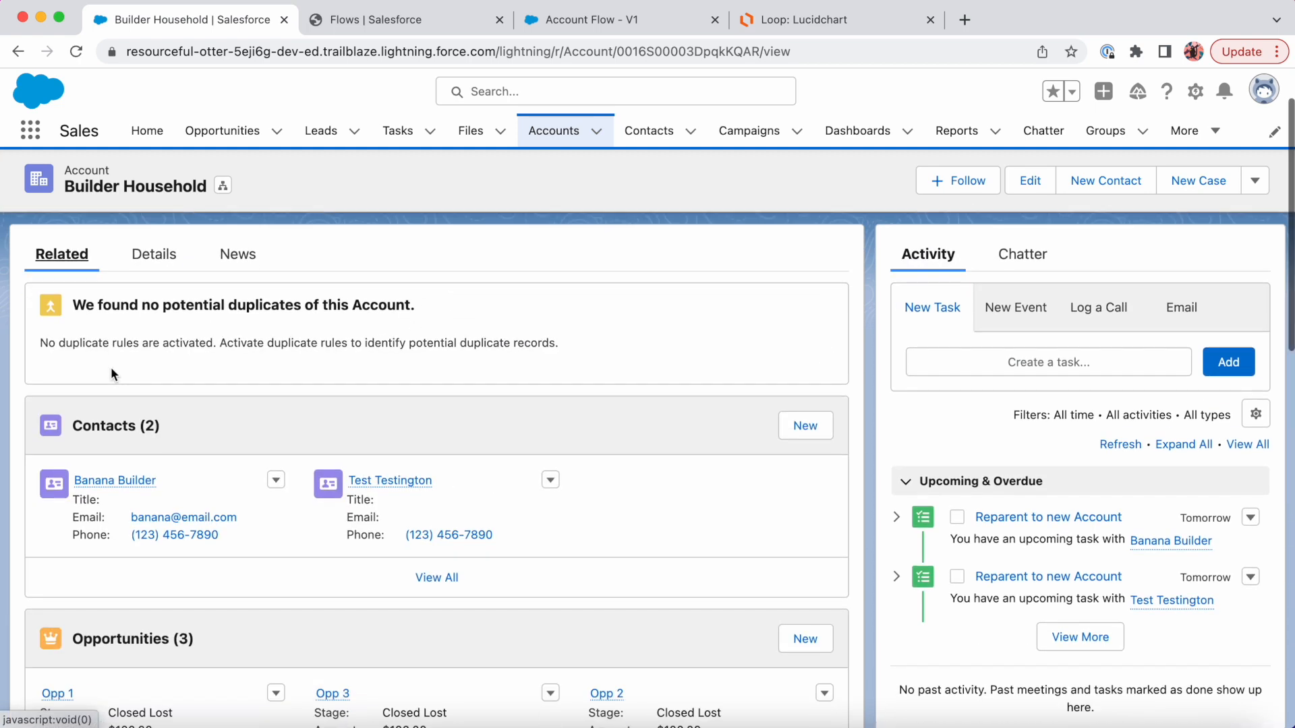
pyautogui.keyDown('super'); pyautogui.click(131, 481); pyautogui.keyUp('super')
pyautogui.keyDown('super'); pyautogui.click(399, 487); pyautogui.keyUp('super')
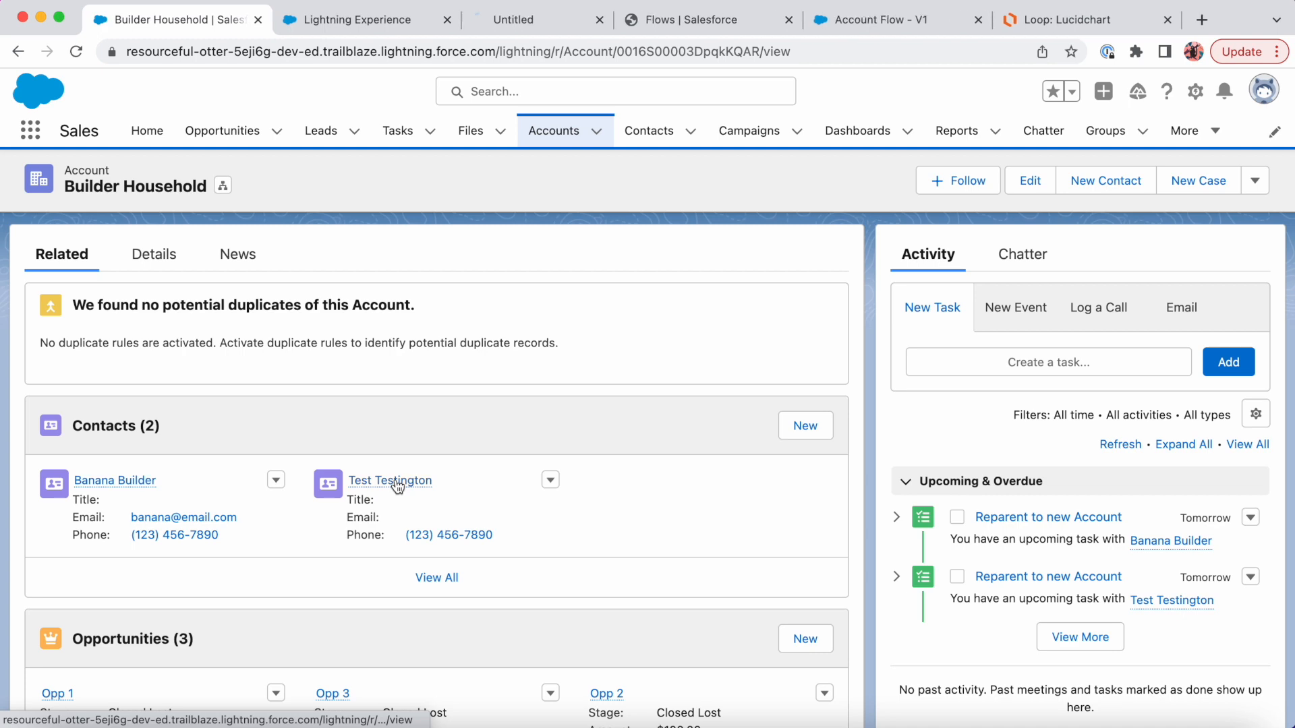
# Step: Open the first contact's "Reparent to new Account" task in a new tab and check its Name and Assigned To details
pyautogui.click(361, 21)
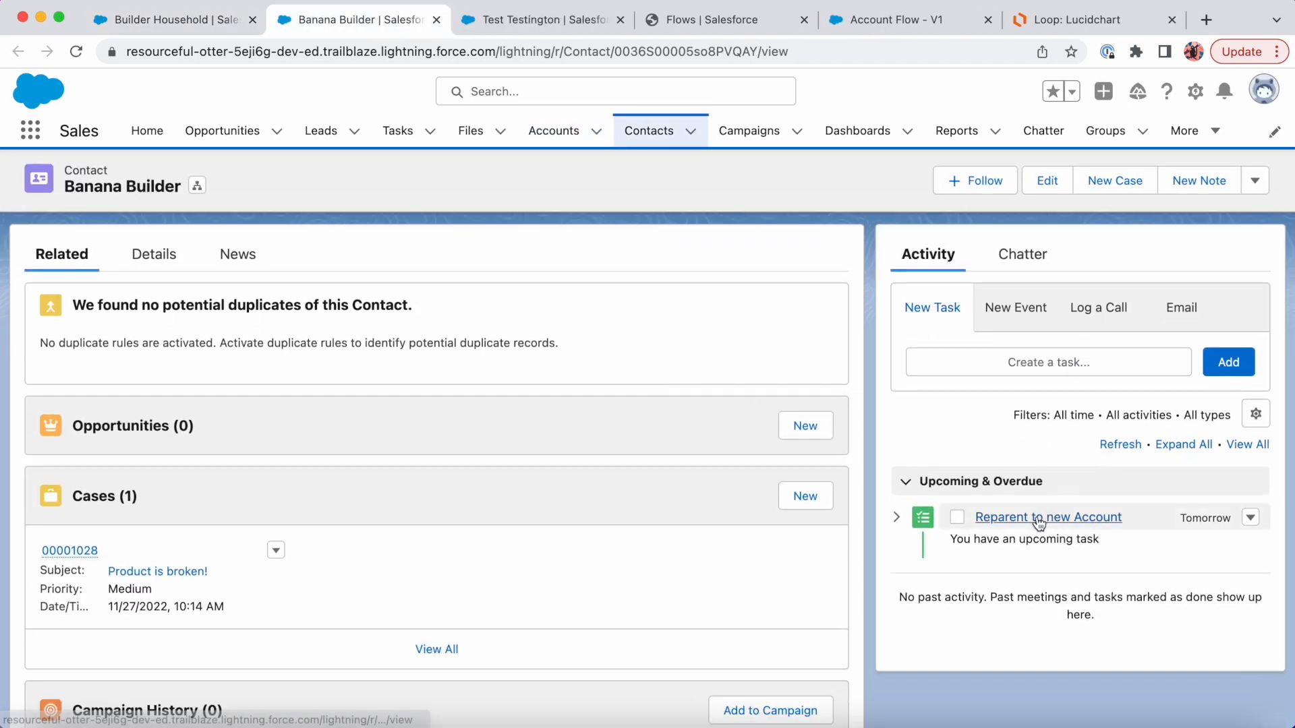
pyautogui.keyDown('super'); pyautogui.click(1039, 518); pyautogui.keyUp('super')
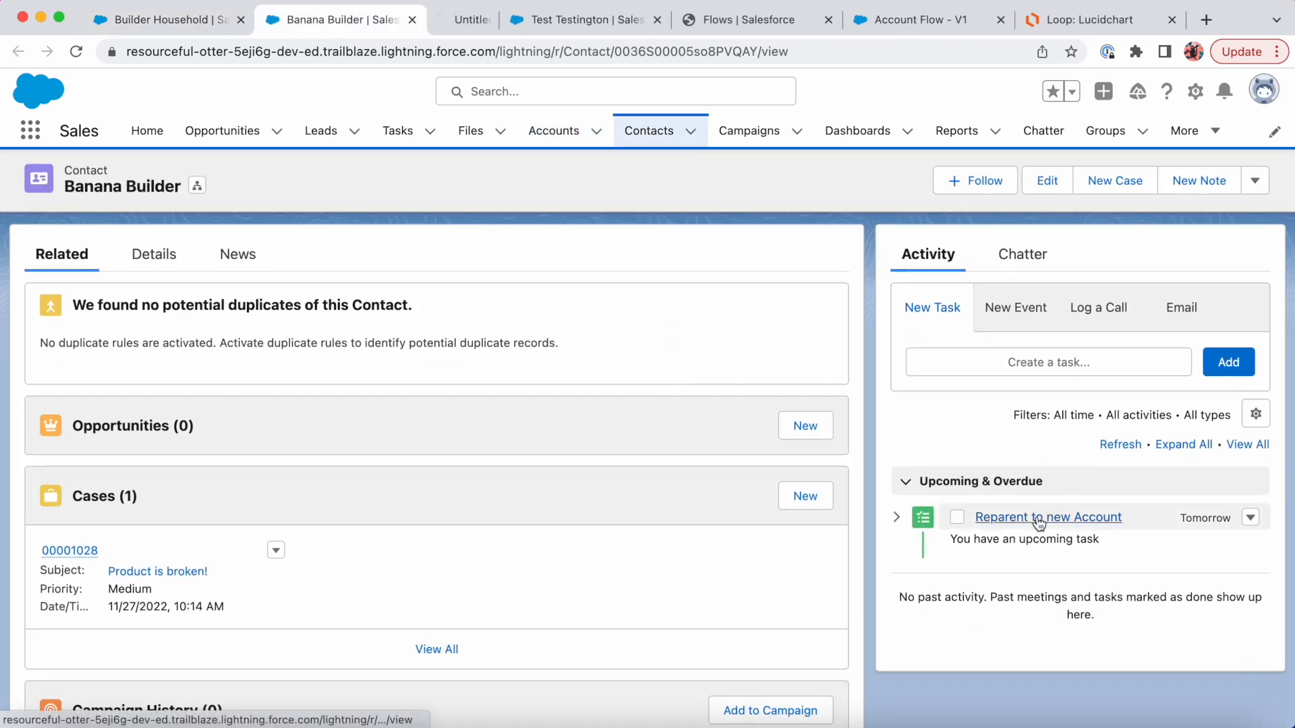
pyautogui.click(461, 18)
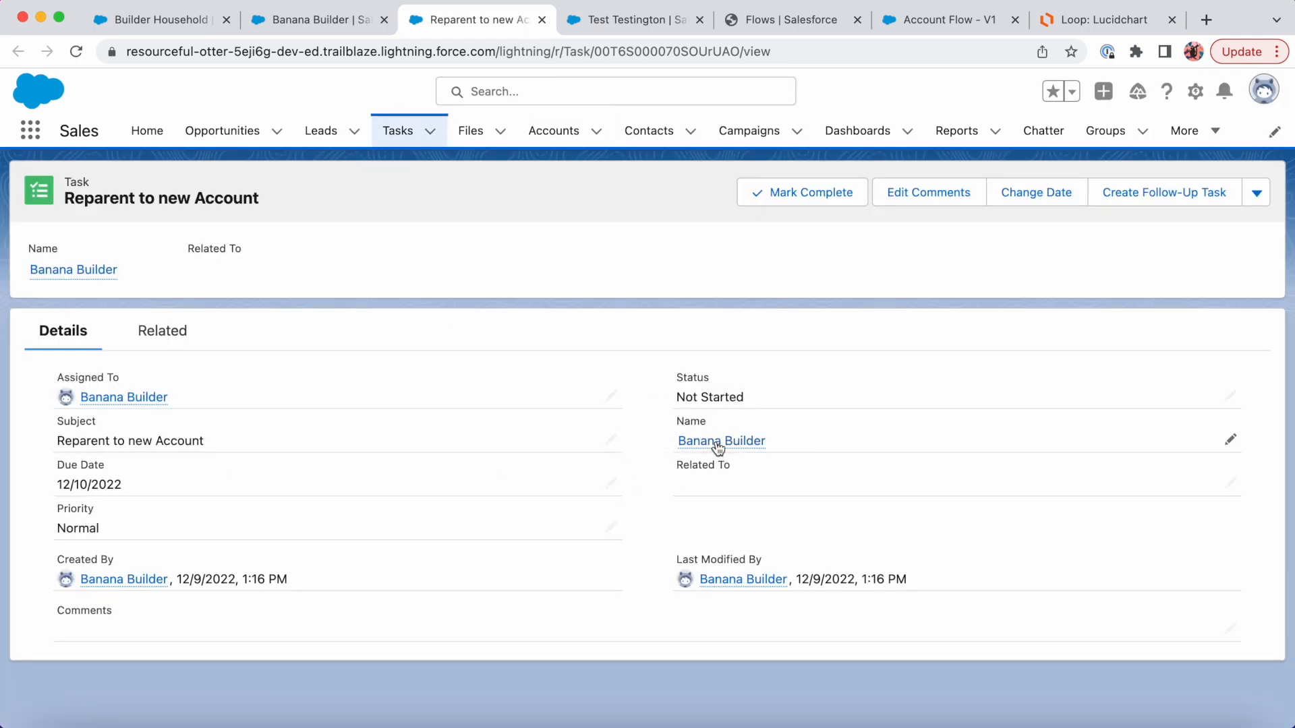
pyautogui.moveTo(719, 445)
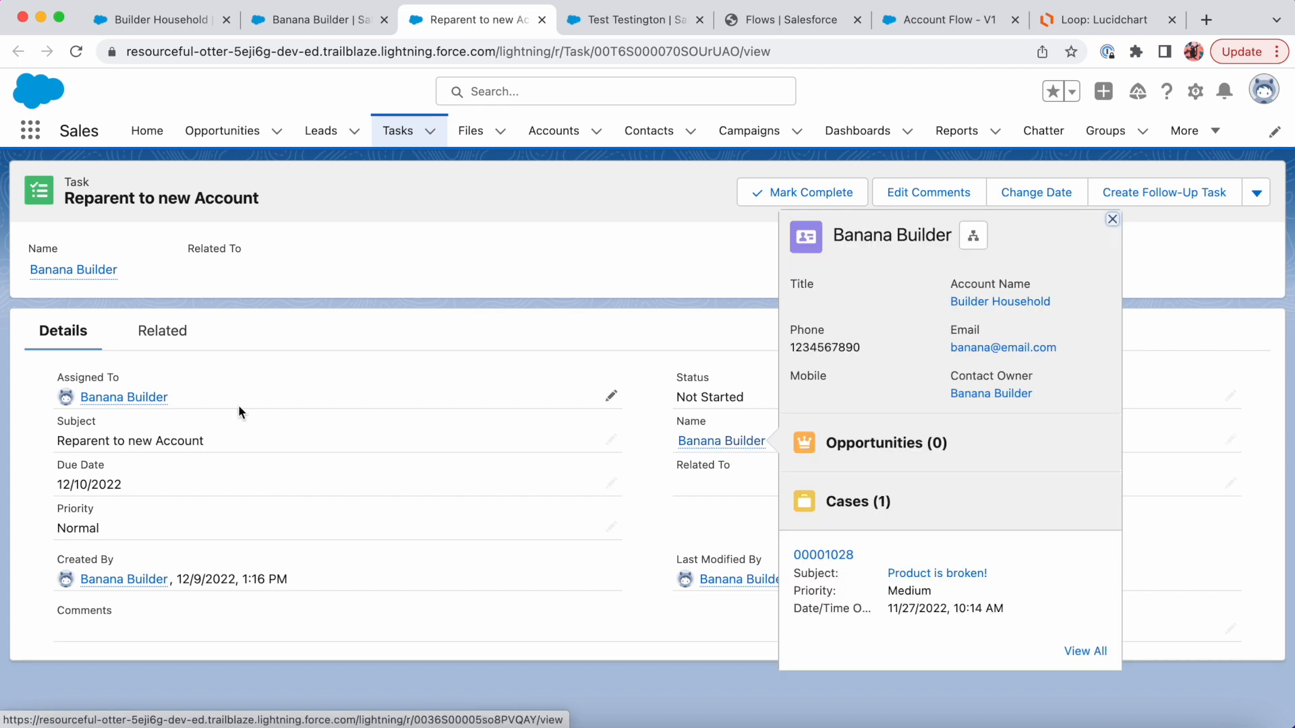
pyautogui.moveTo(132, 404)
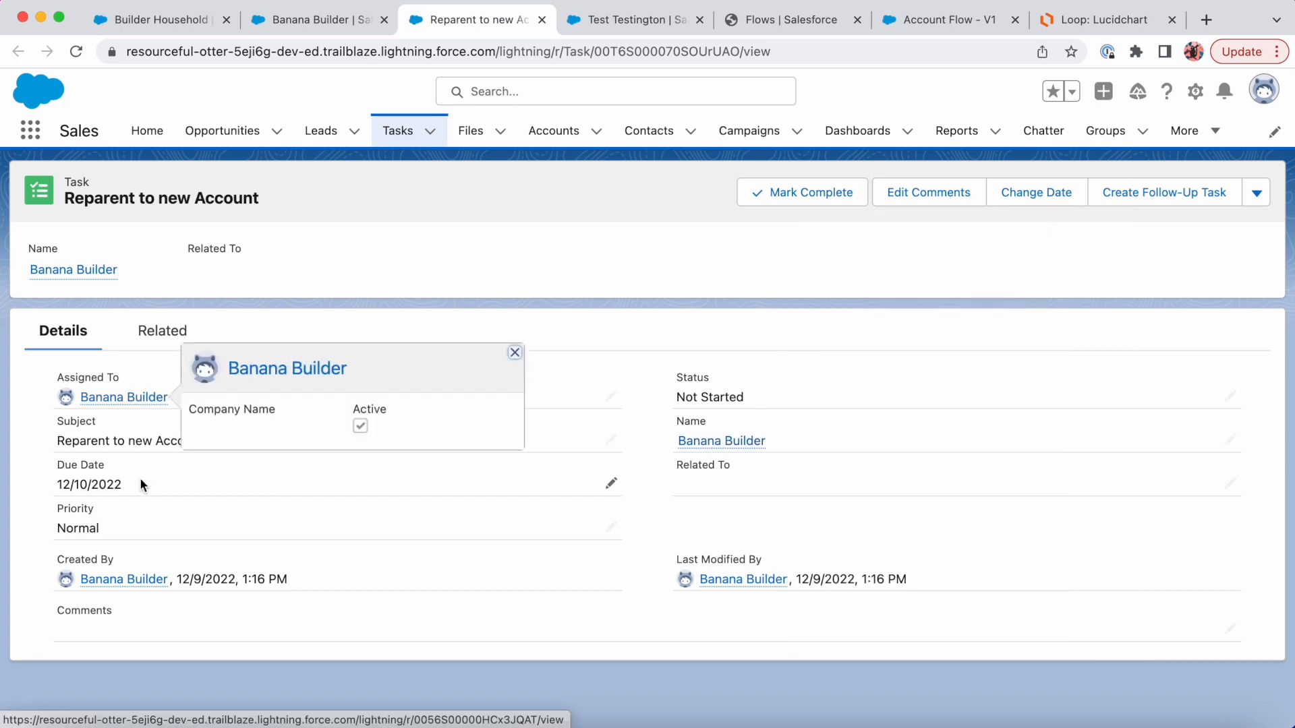
# Step: Open the second contact's "Reparent to new Account" task in a new tab and check its Name and Assigned To fields
pyautogui.click(657, 22)
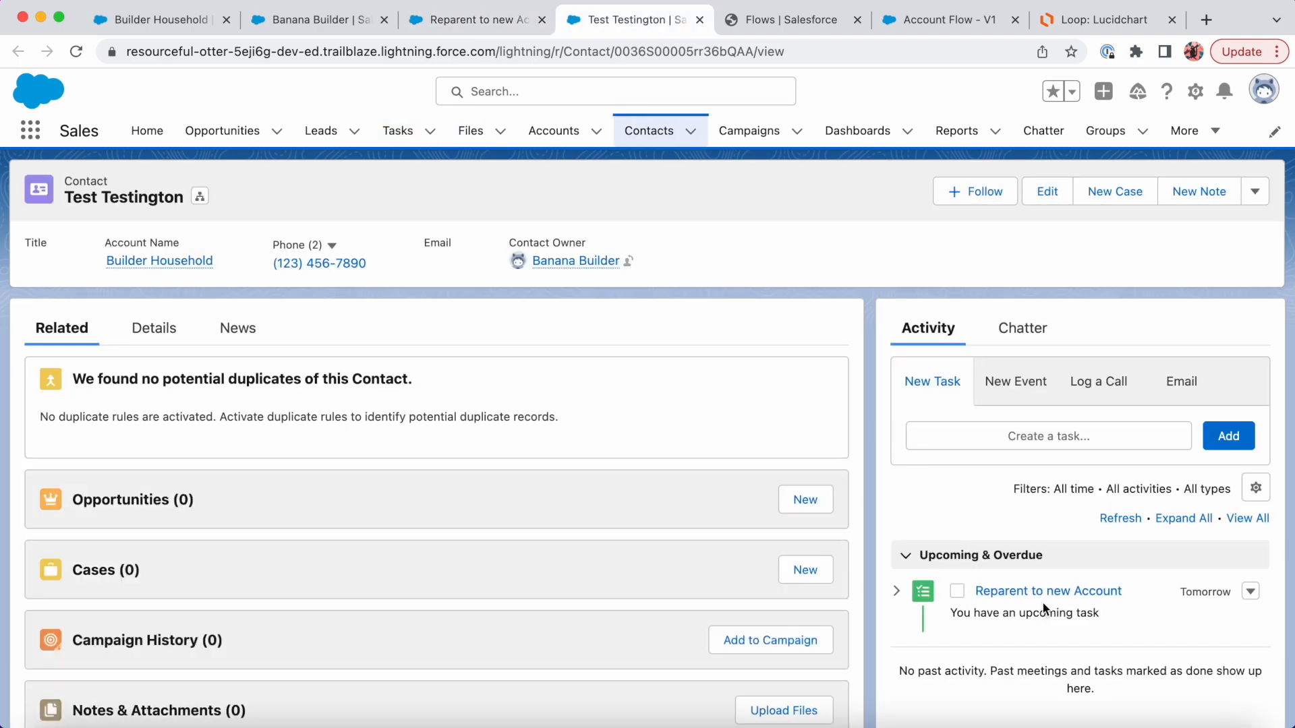
pyautogui.keyDown('super'); pyautogui.click(1046, 594); pyautogui.keyUp('super')
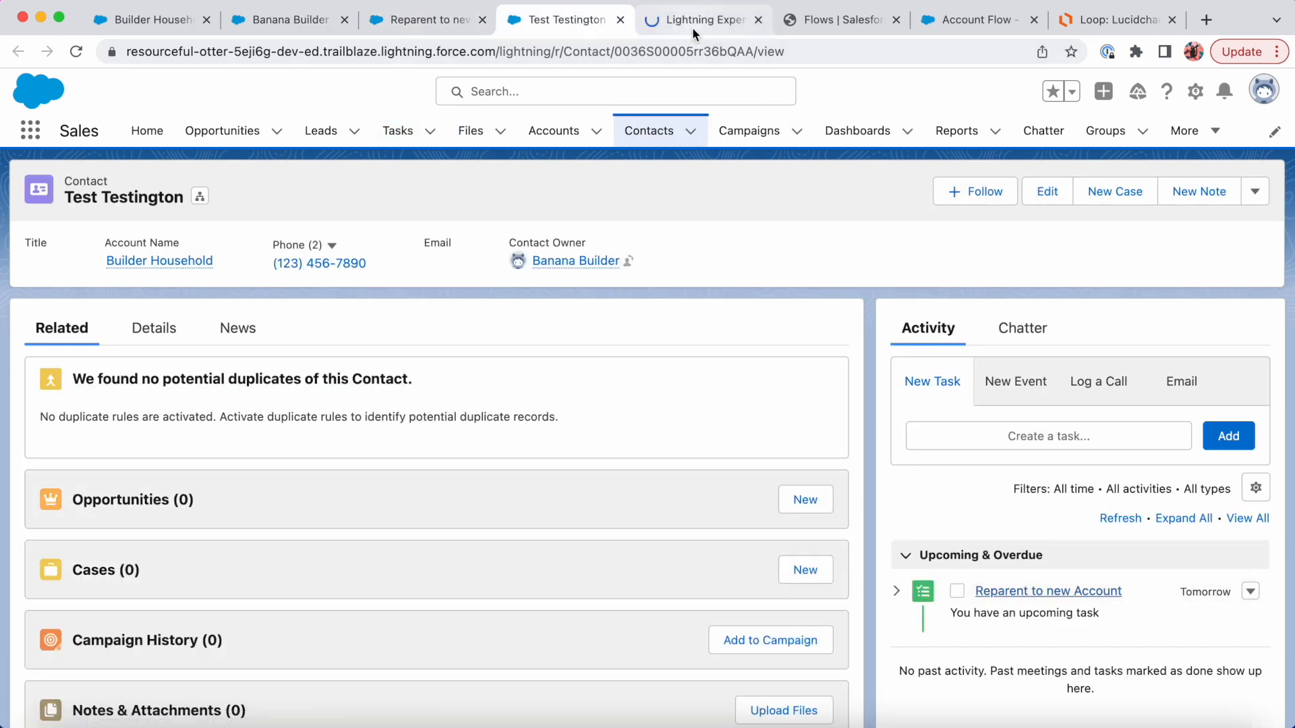
pyautogui.click(695, 22)
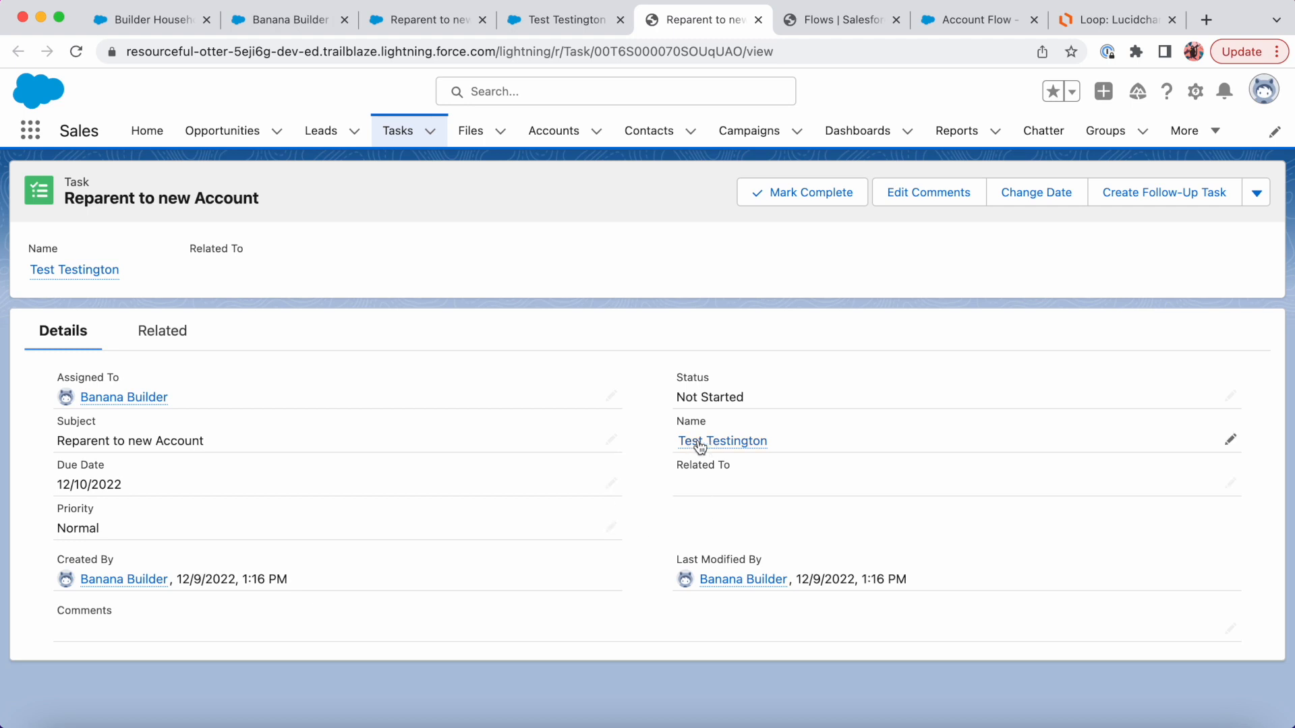
pyautogui.moveTo(124, 400)
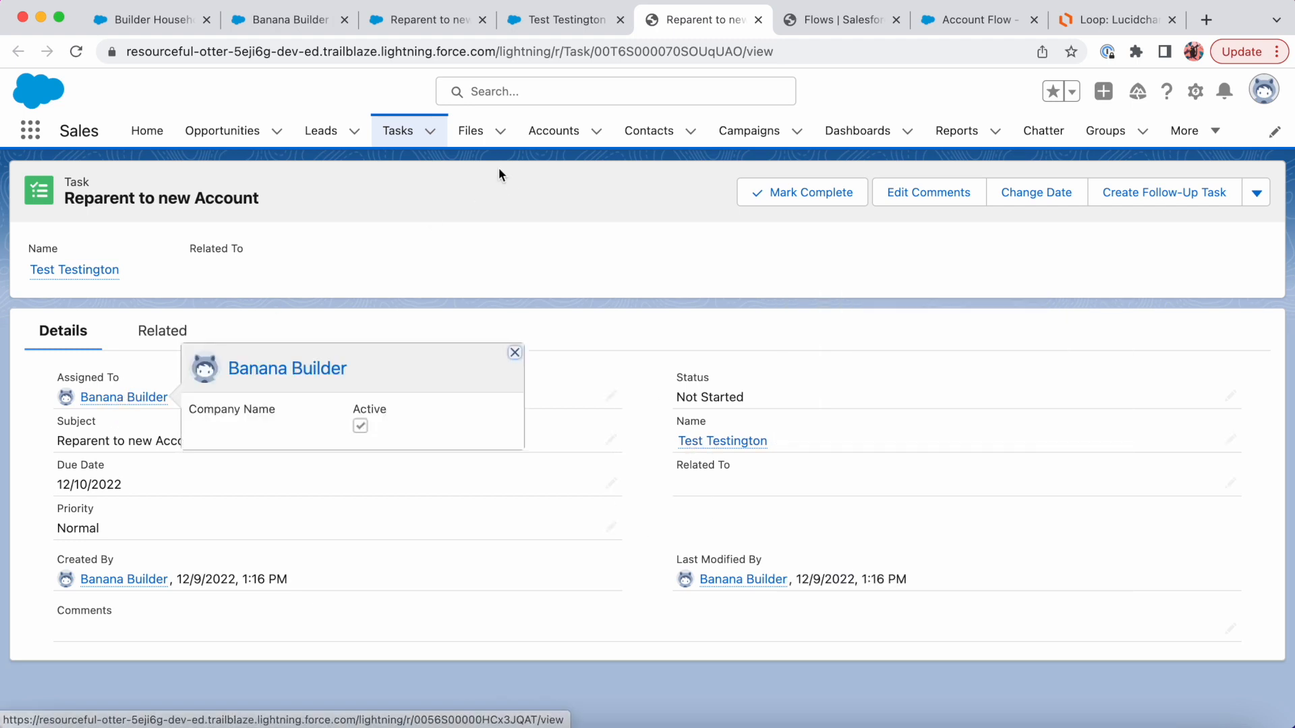
# Step: Return to the Builder Household account and check the stages of its related opportunities
pyautogui.click(283, 20)
pyautogui.click(148, 20)
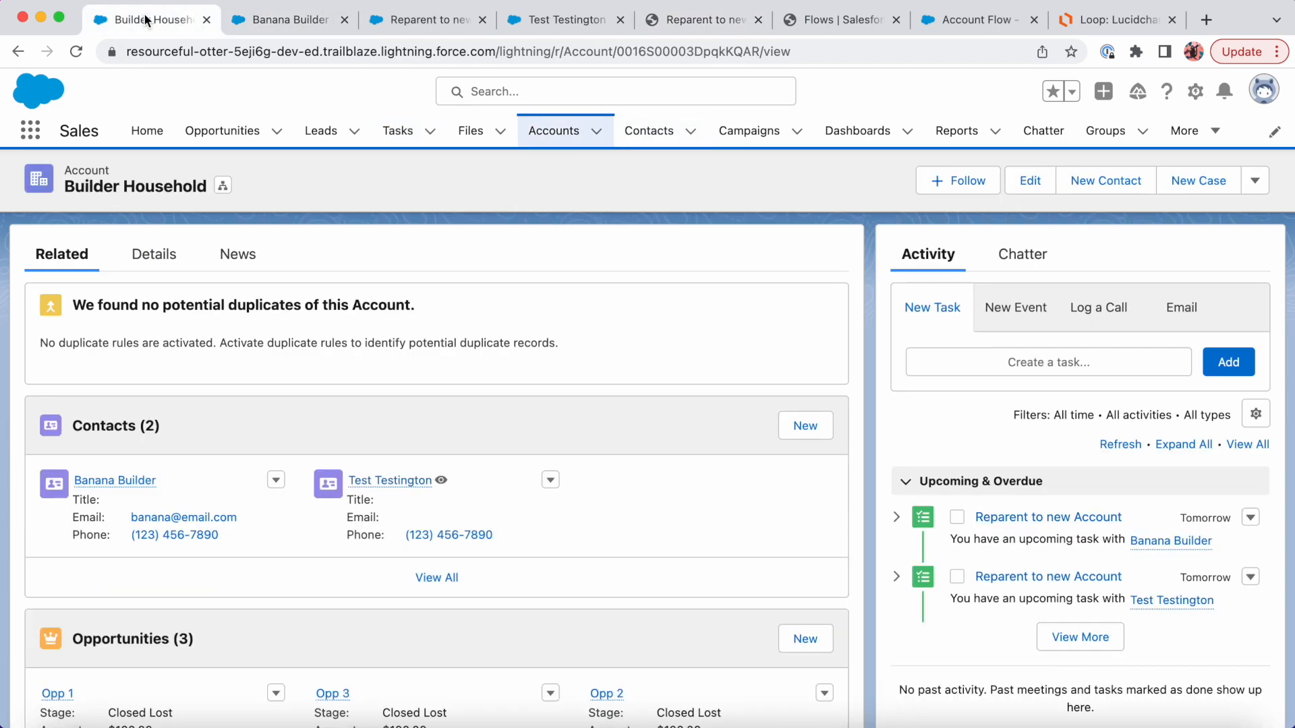
pyautogui.scroll(-4, 154, 415)
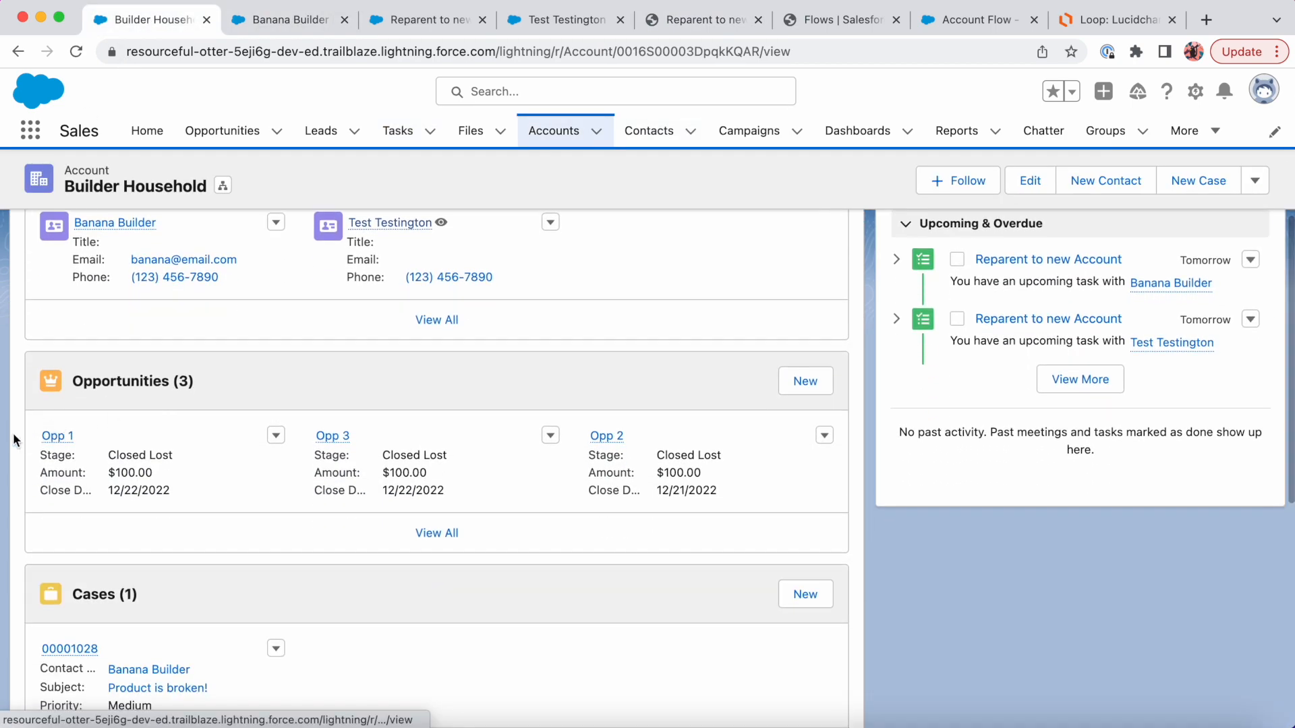